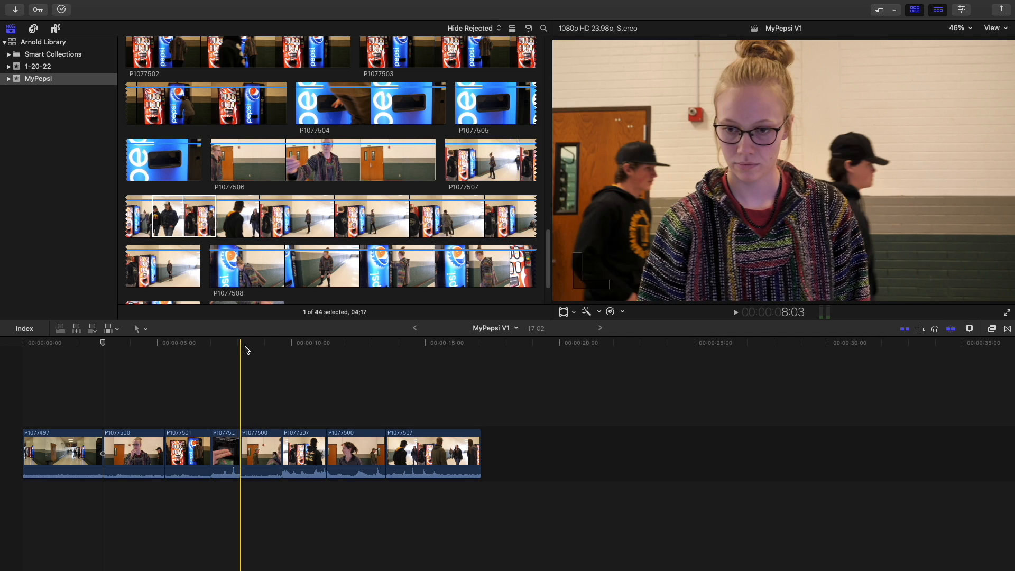
# Play the MyPepsi V1 timeline from about one second in through most of the final P1077507 clip
pyautogui.click(51, 346)
pyautogui.press('space')
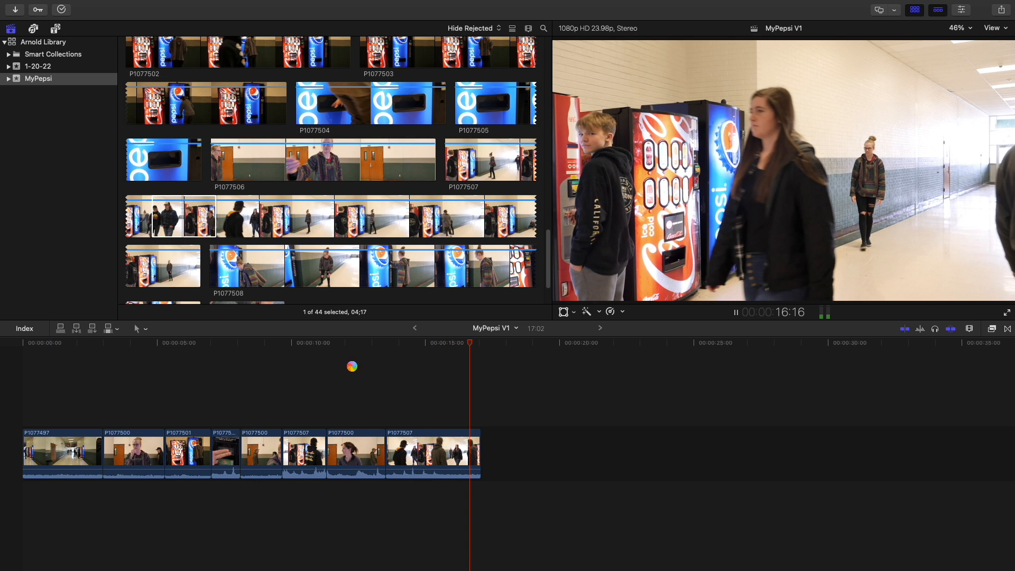
pyautogui.press('space')
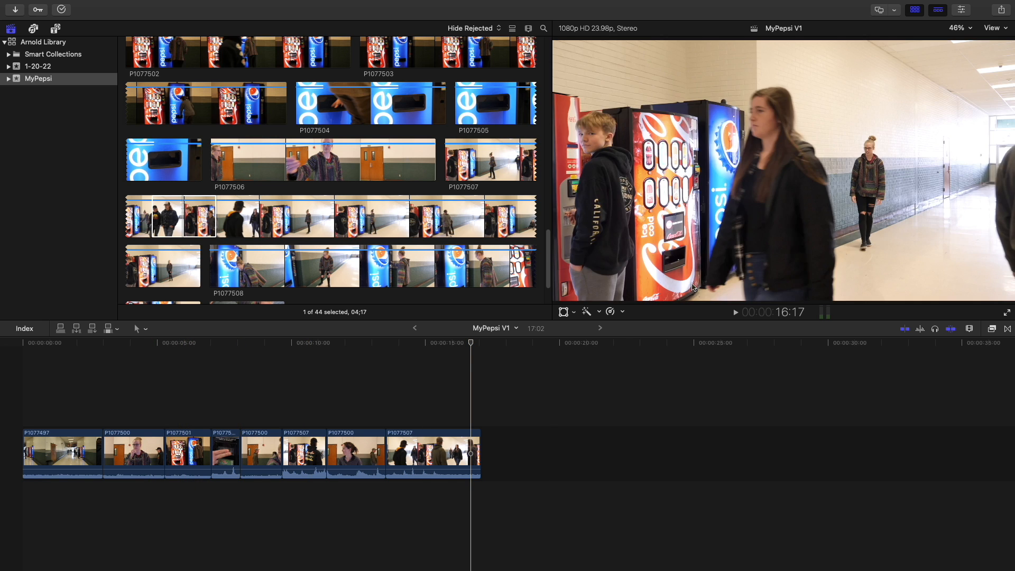
# Replay the timeline from about 2:03 to check the original clip audio across the cuts, including the vending machine button close-up
pyautogui.click(132, 344)
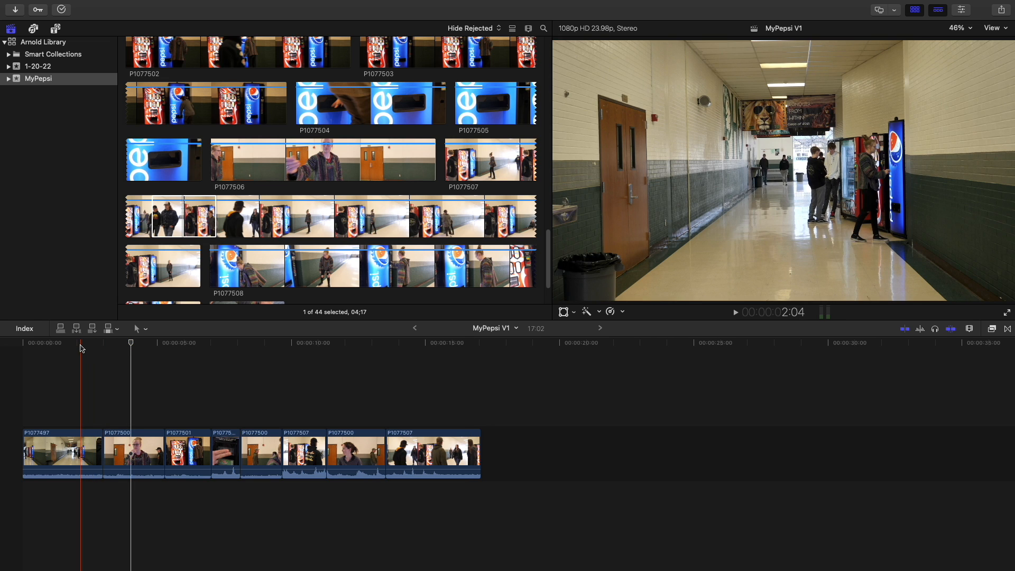
pyautogui.click(80, 344)
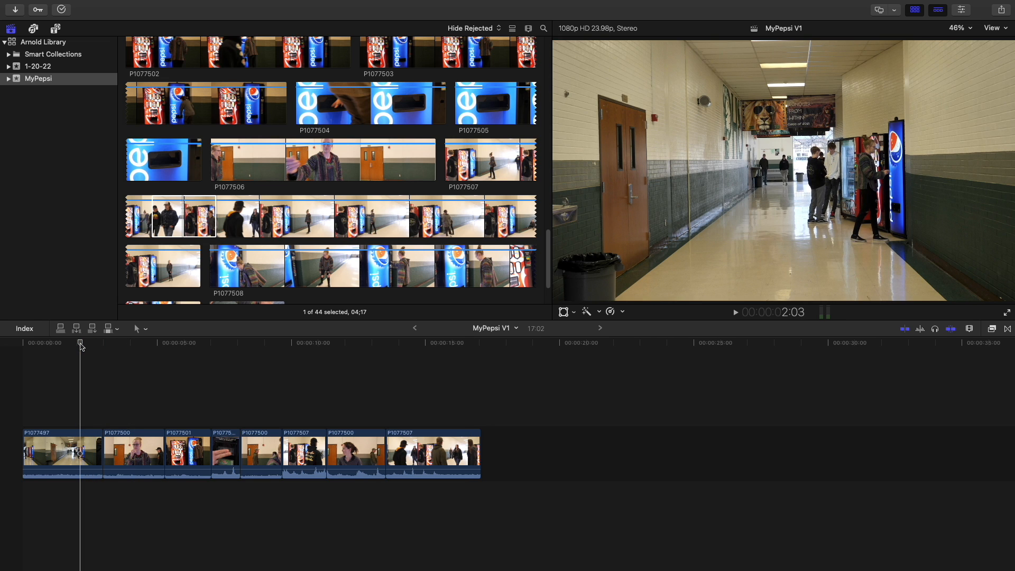
pyautogui.press('space')
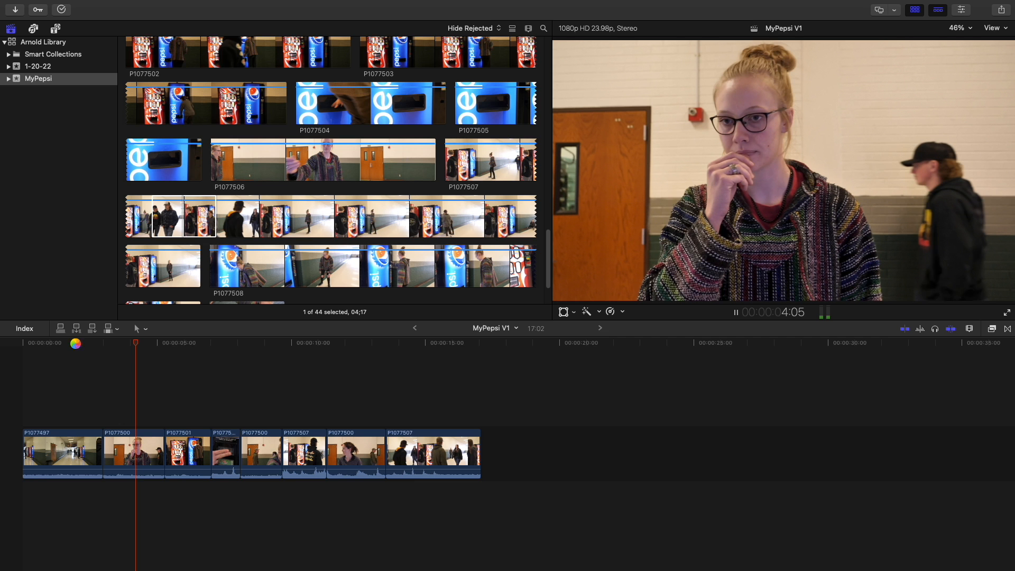
pyautogui.click(76, 343)
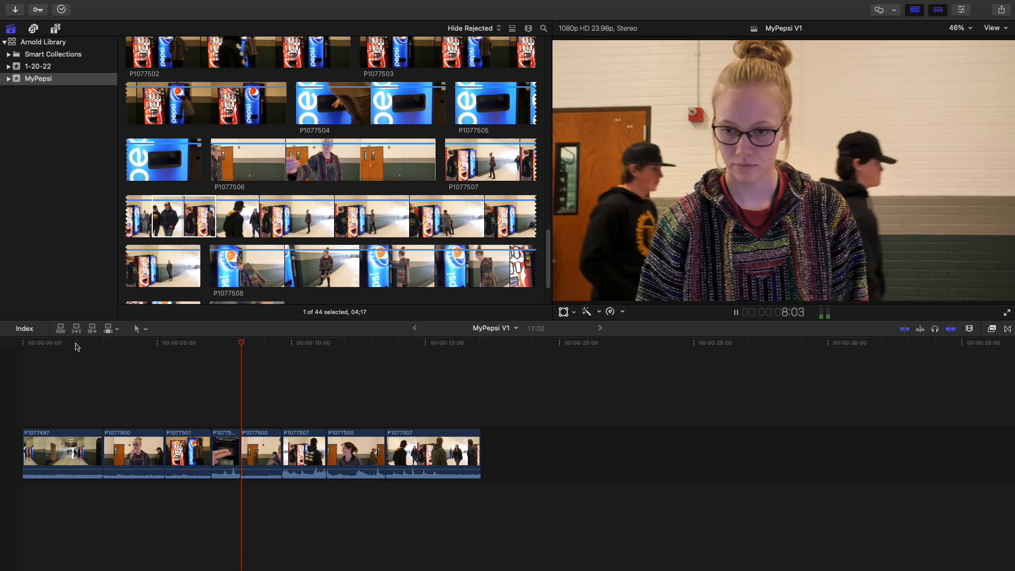
pyautogui.press('space')
pyautogui.click(228, 465)
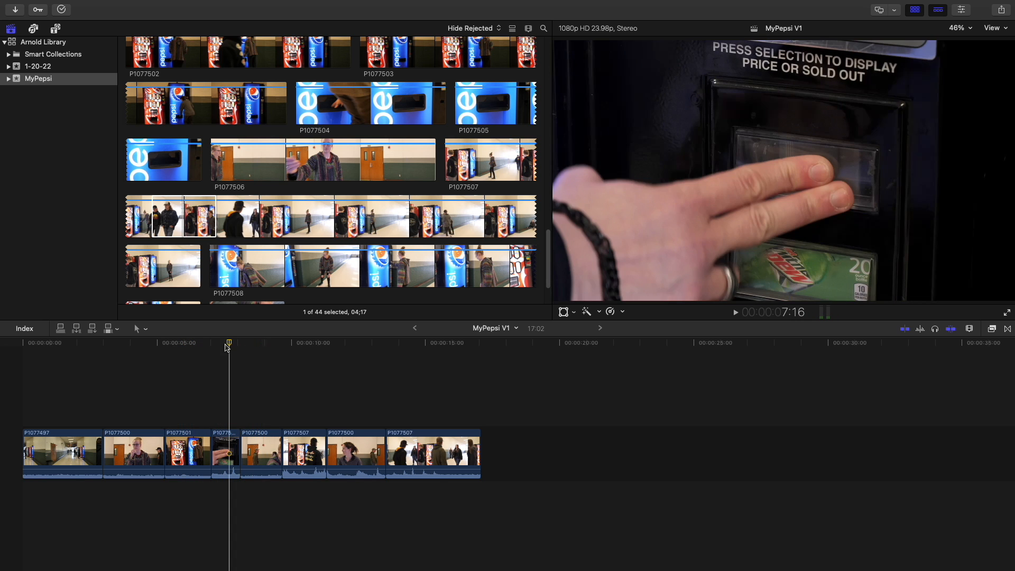
pyautogui.moveTo(230, 469)
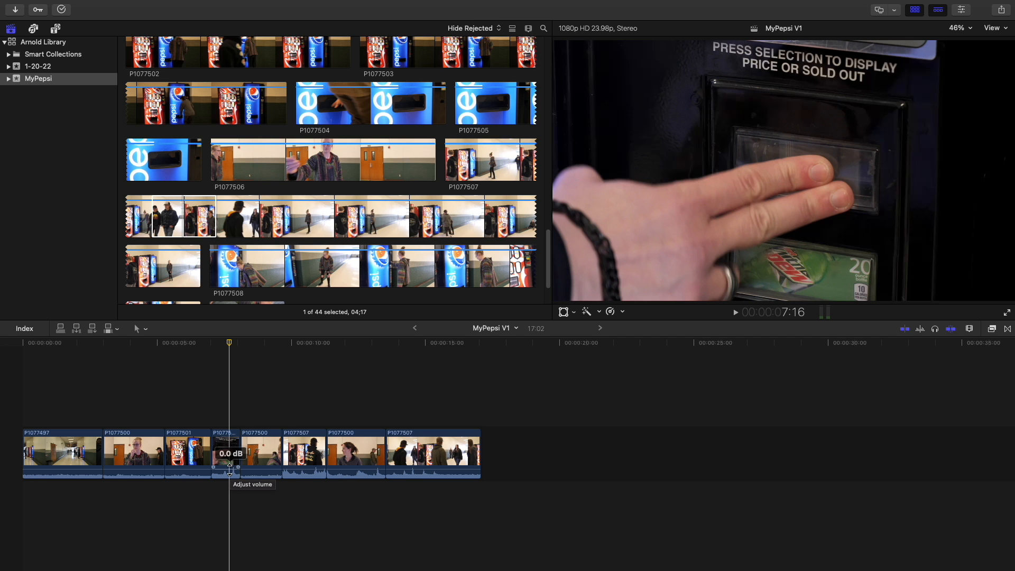
# Silence the audio of the opening hallway clip P1077497 in the timeline
pyautogui.click(141, 453)
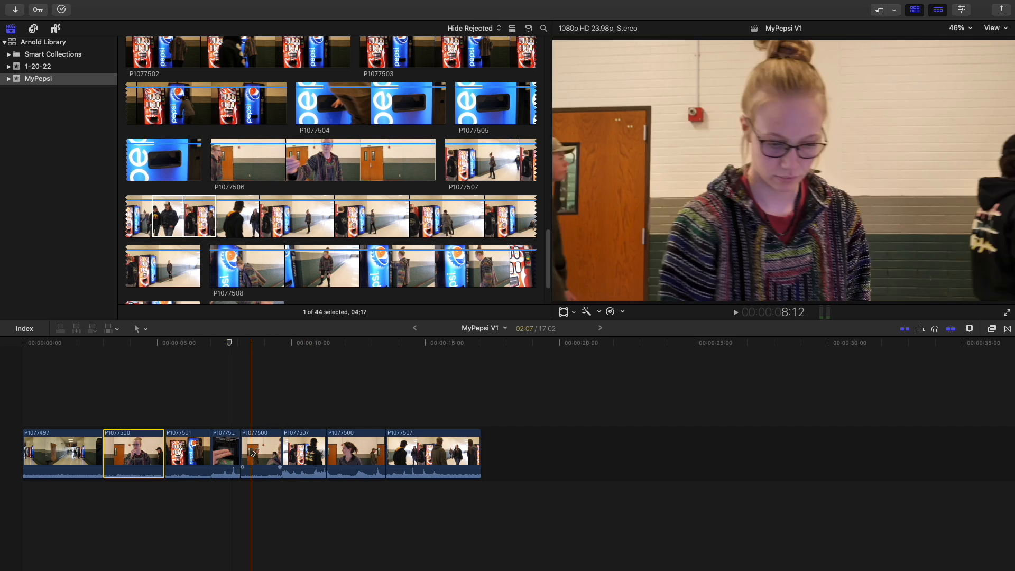
pyautogui.click(128, 426)
pyautogui.click(86, 449)
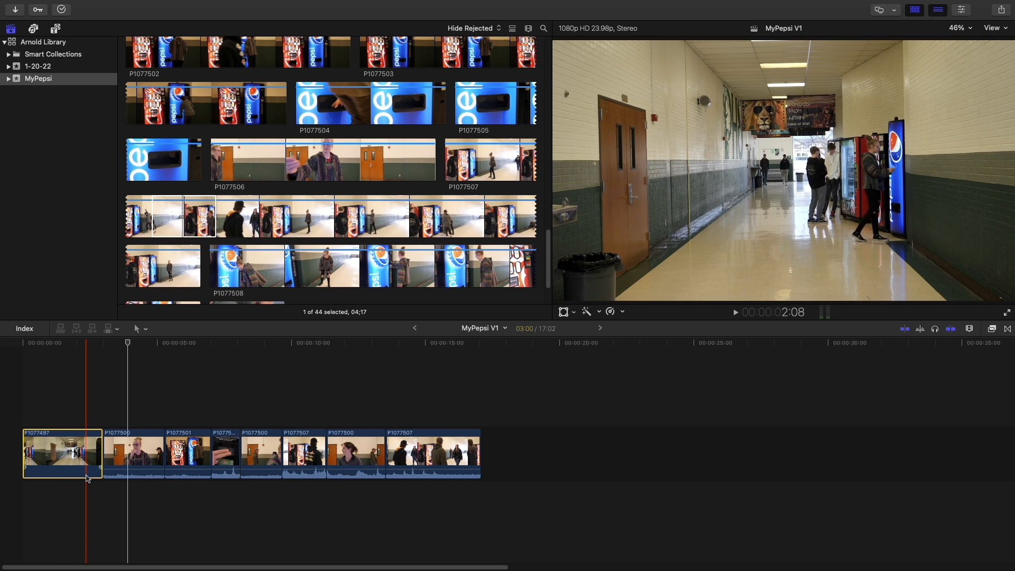
# Play across the cut from P1077497 to the first P1077500 clip to compare their audio
pyautogui.click(73, 344)
pyautogui.press('space')
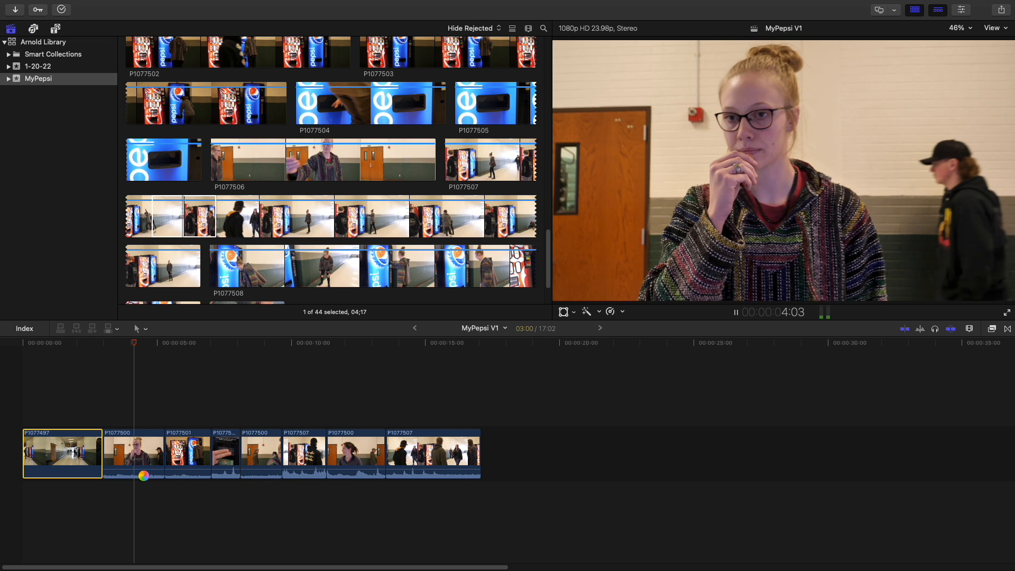
pyautogui.press('space')
pyautogui.click(107, 459)
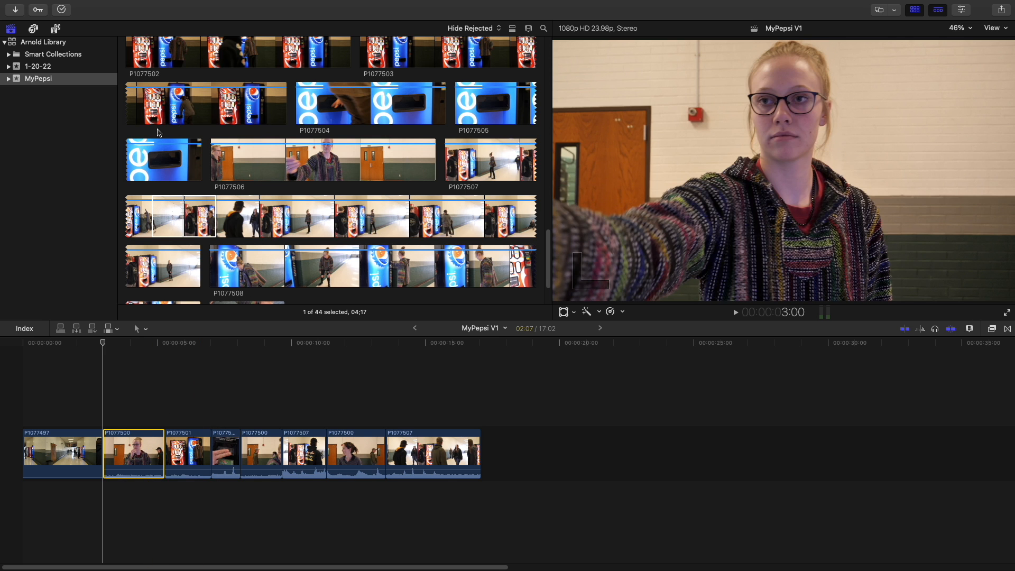
# Display the built-in Sound Effects library in place of the event's footage
pyautogui.scroll(-10, 157, 132)
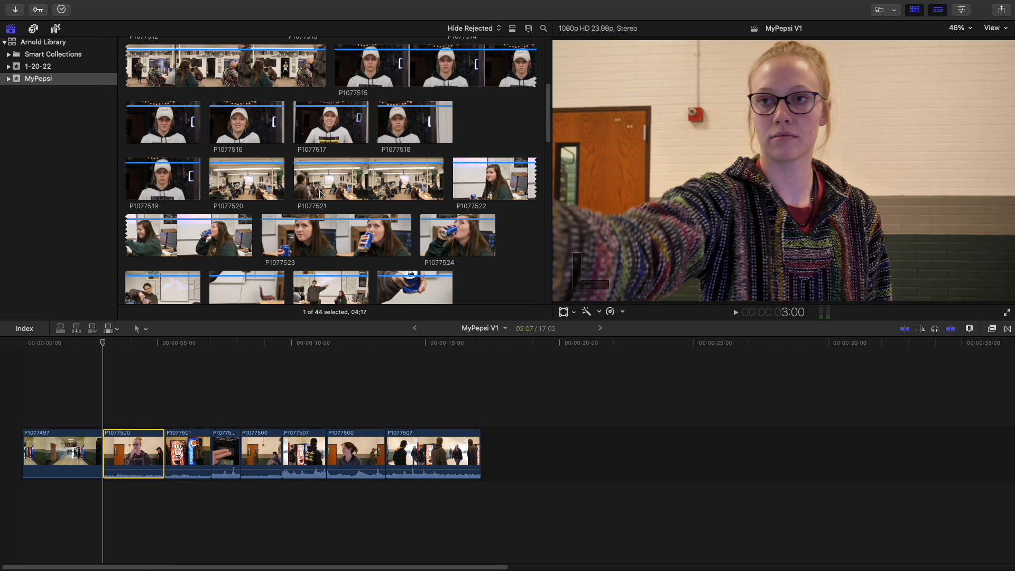
pyautogui.scroll(8, 320, 201)
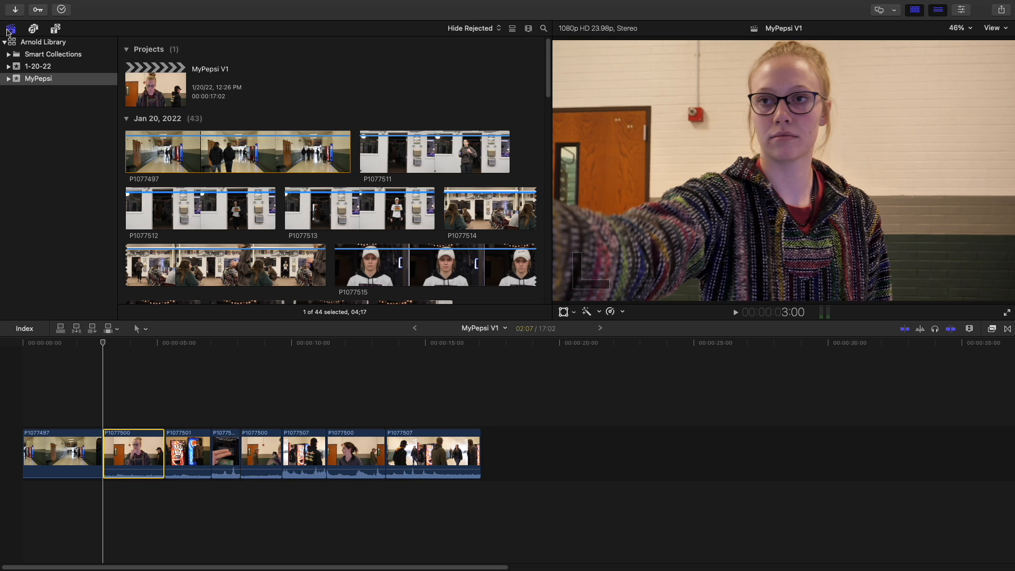
pyautogui.click(33, 29)
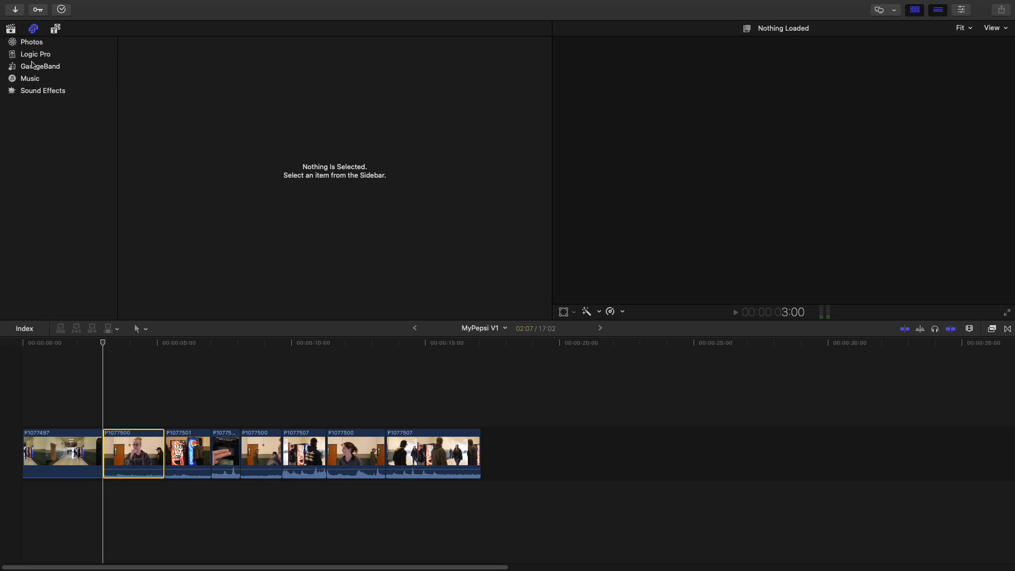
pyautogui.click(39, 92)
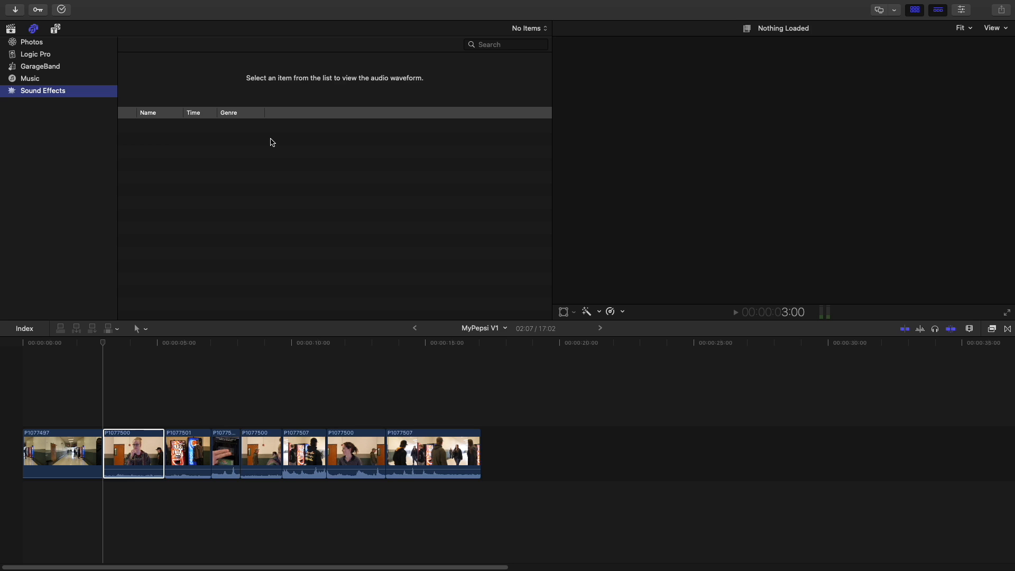
# Browse the Ambience sound effects and preview Busy Room 1 and City 1
pyautogui.scroll(-10, 206, 165)
pyautogui.scroll(15, 206, 168)
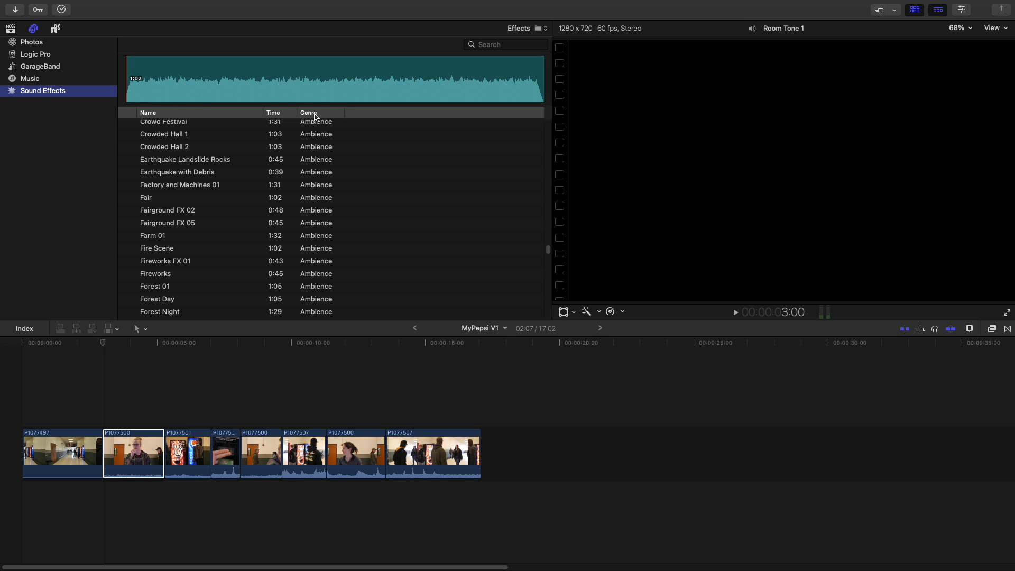
pyautogui.scroll(10, 317, 161)
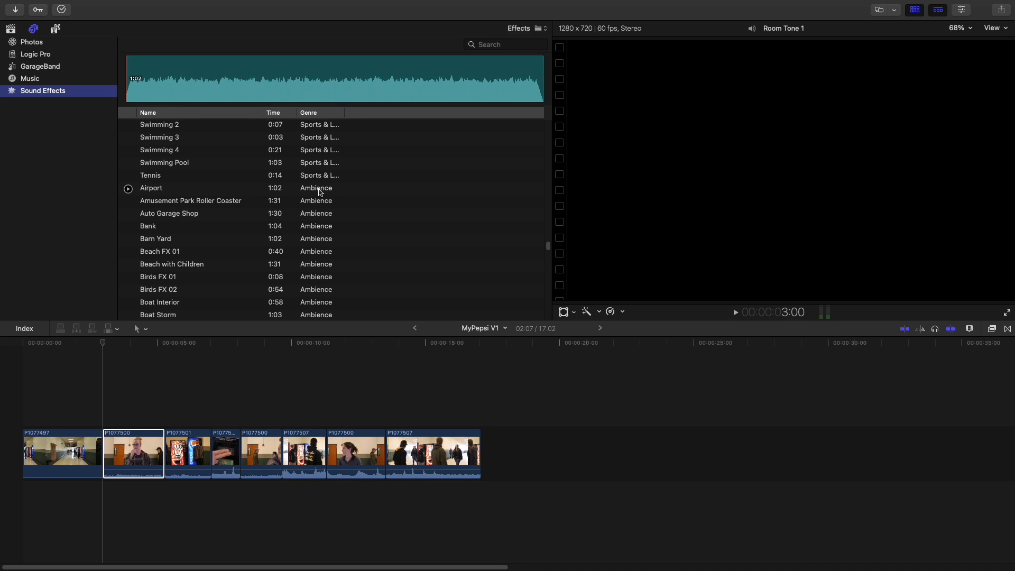
pyautogui.scroll(-3, 322, 206)
pyautogui.scroll(-3, 320, 198)
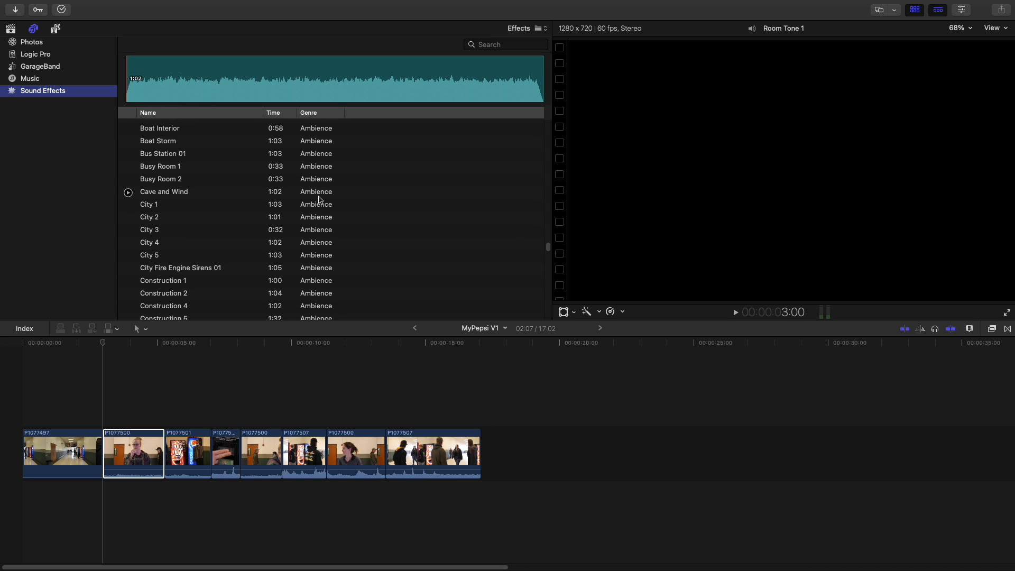
pyautogui.click(317, 170)
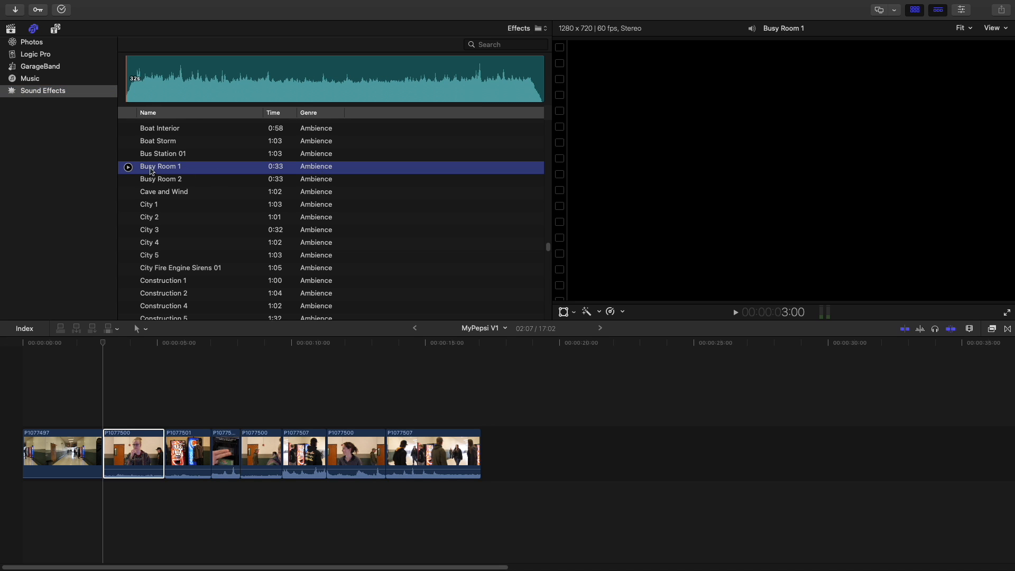
pyautogui.click(127, 168)
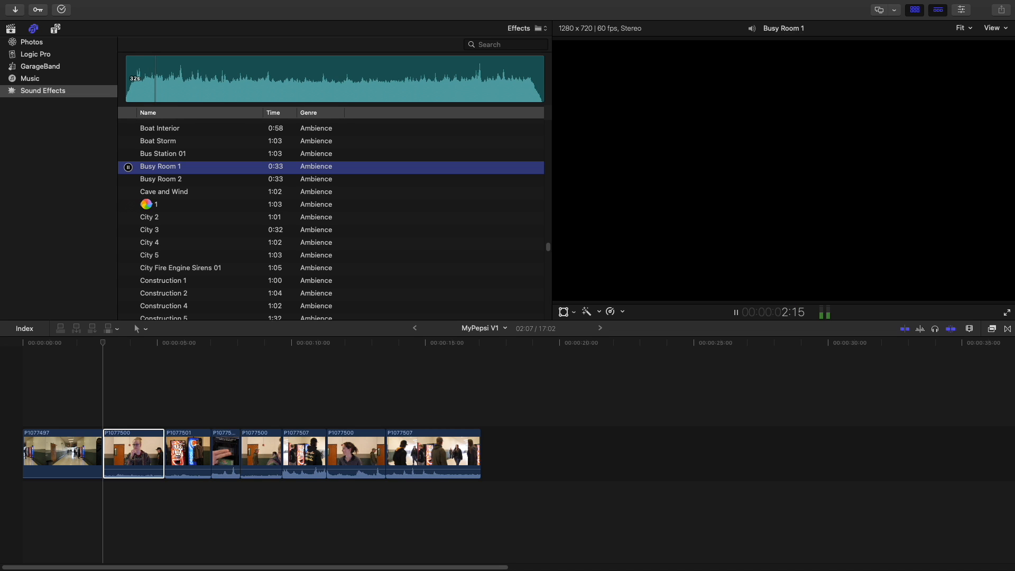
pyautogui.click(128, 205)
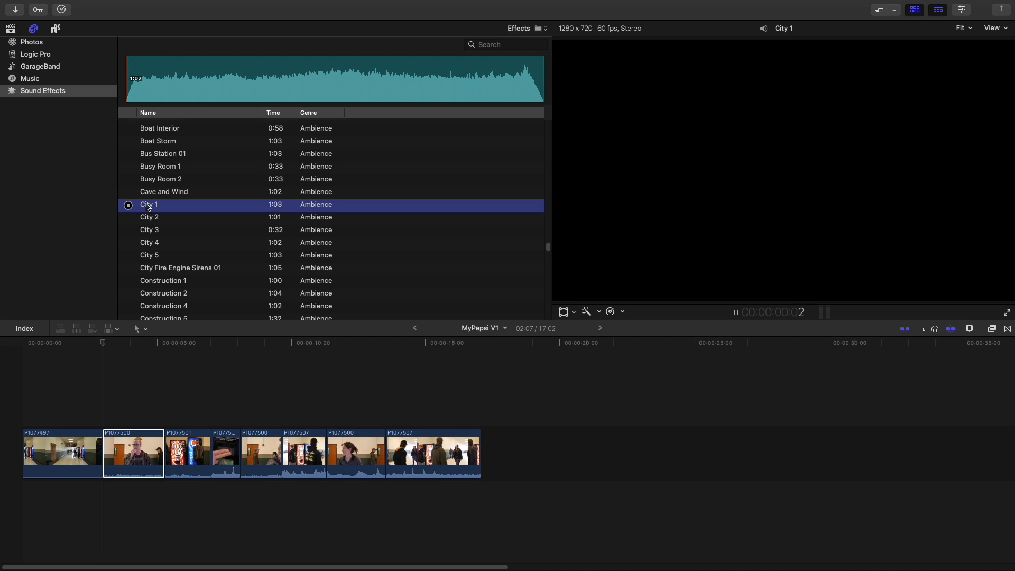
pyautogui.click(129, 205)
# Find School Cafeteria among the Ambience sound effects and preview it
pyautogui.scroll(-8, 228, 224)
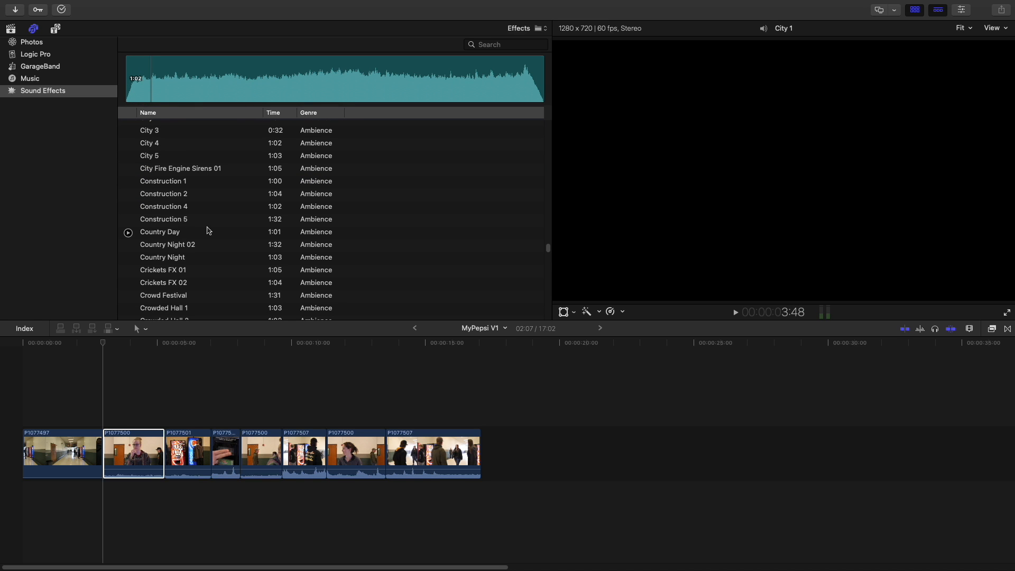
pyautogui.scroll(-5, 208, 230)
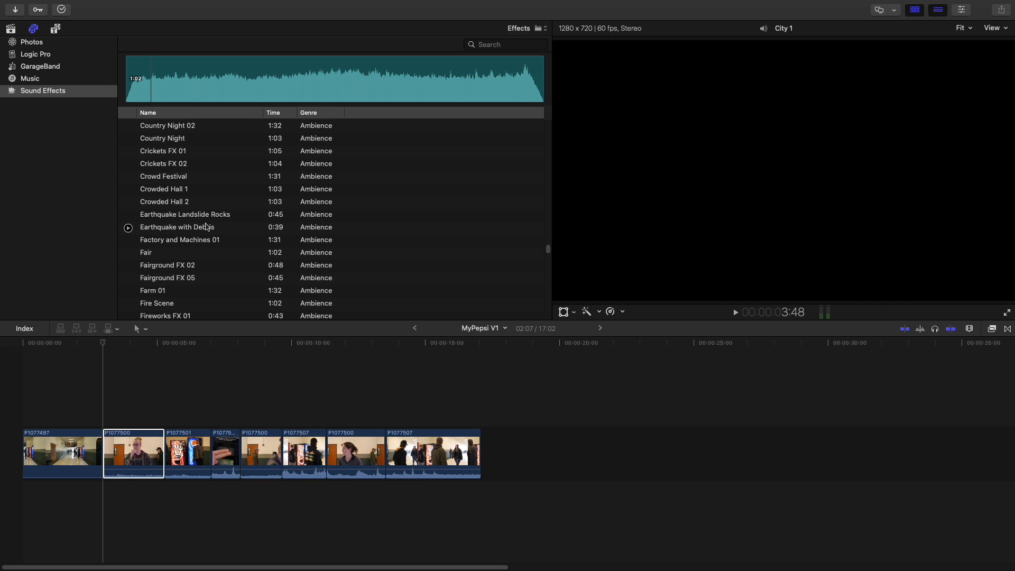
pyautogui.scroll(-10, 233, 226)
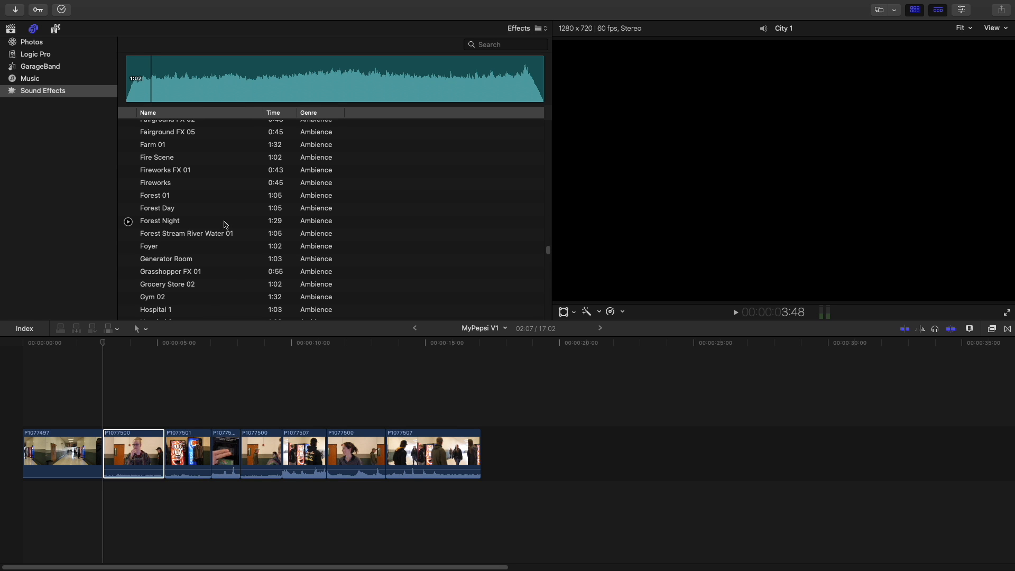
pyautogui.scroll(-20, 225, 225)
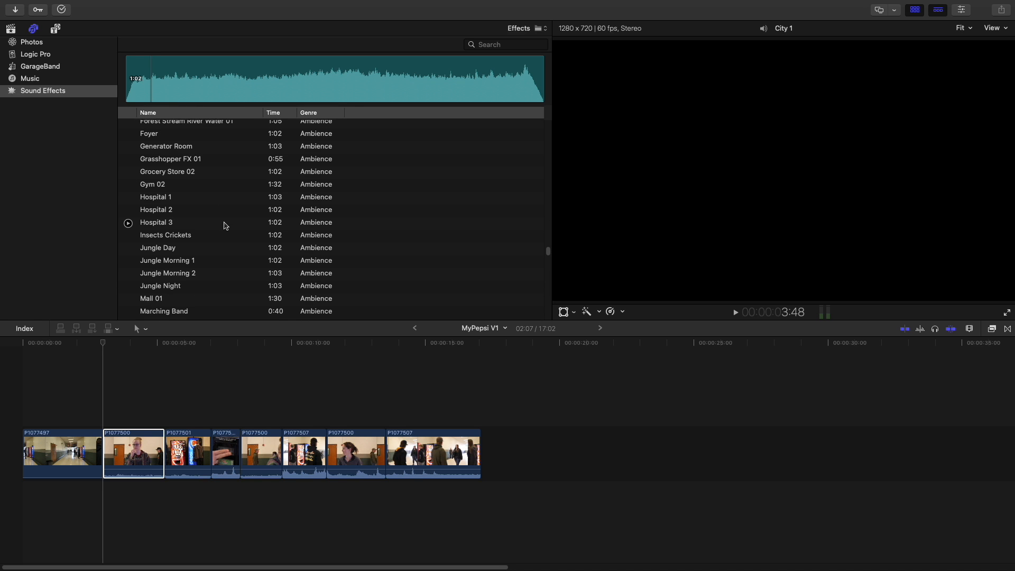
pyautogui.scroll(-3, 224, 226)
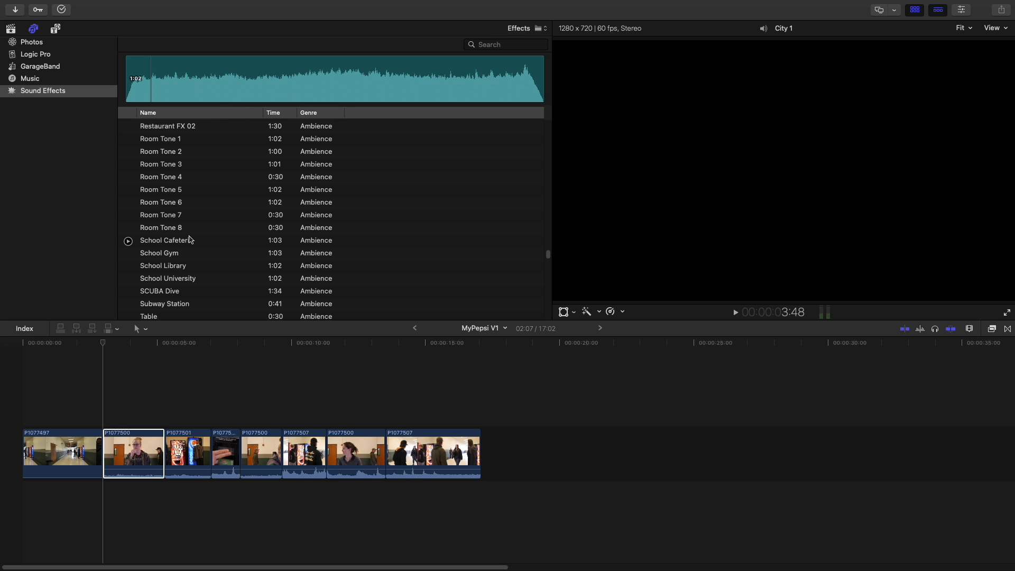
pyautogui.click(129, 241)
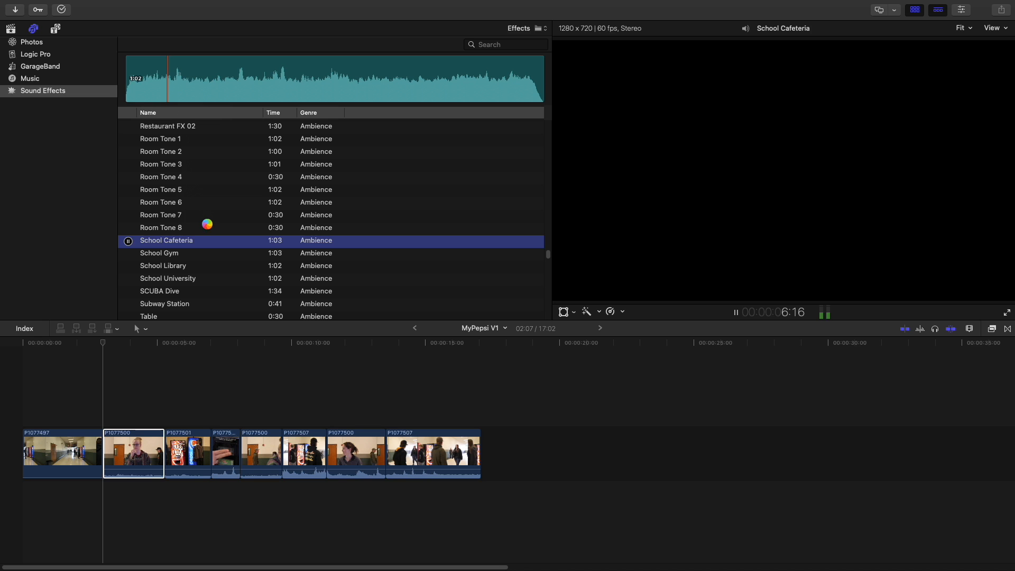
# Add School Cafeteria beneath the video clips from the timeline's start and trim its beginning to a duration of 01:01:08
pyautogui.scroll(-3, 208, 227)
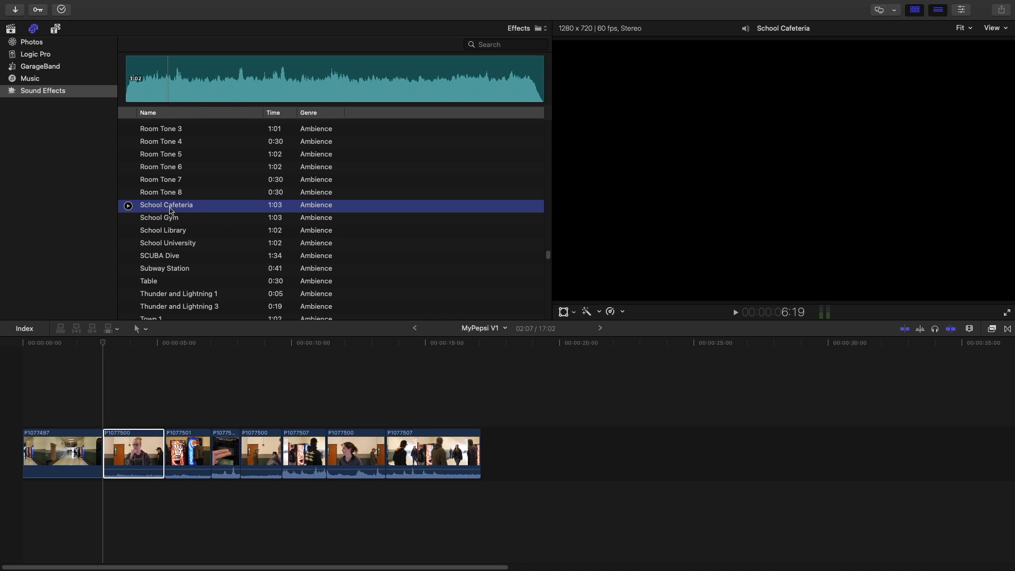
pyautogui.moveTo(169, 304); pyautogui.dragTo(18, 500)
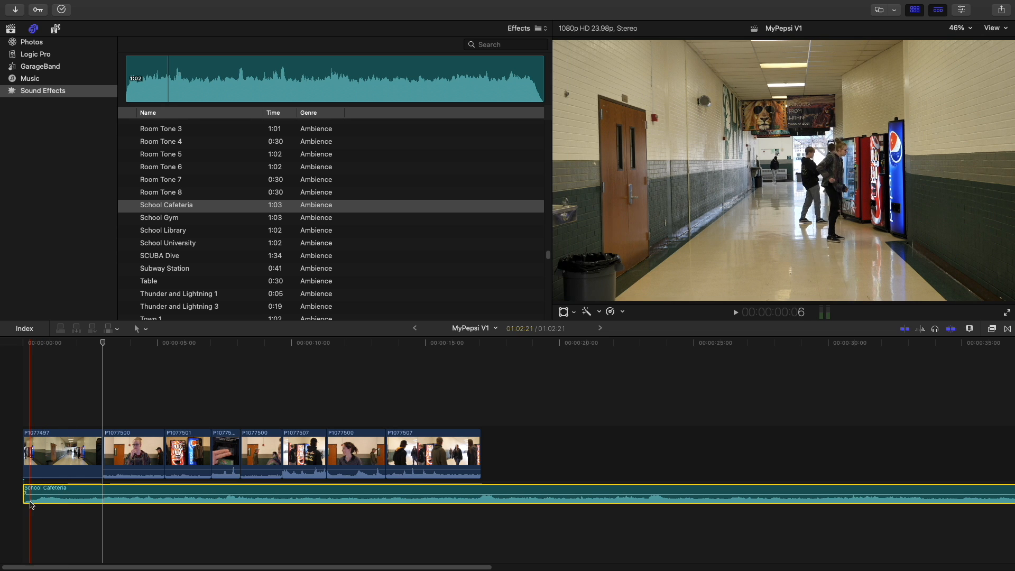
pyautogui.moveTo(23, 499); pyautogui.dragTo(45, 491)
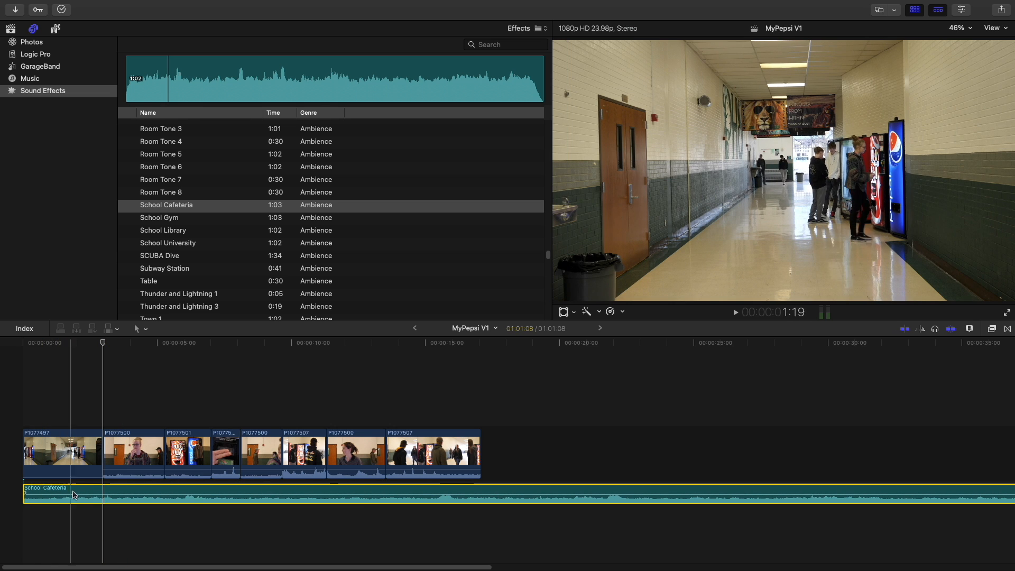
# Play the timeline from about 1:07 into clip P1077501 to hear the School Cafeteria ambience under the cuts
pyautogui.moveTo(82, 494)
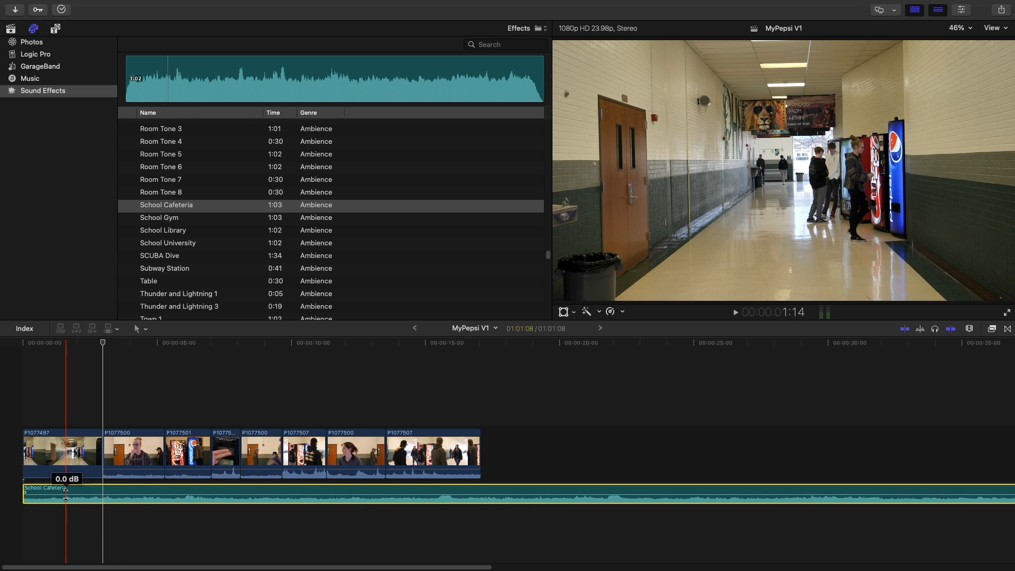
pyautogui.click(58, 345)
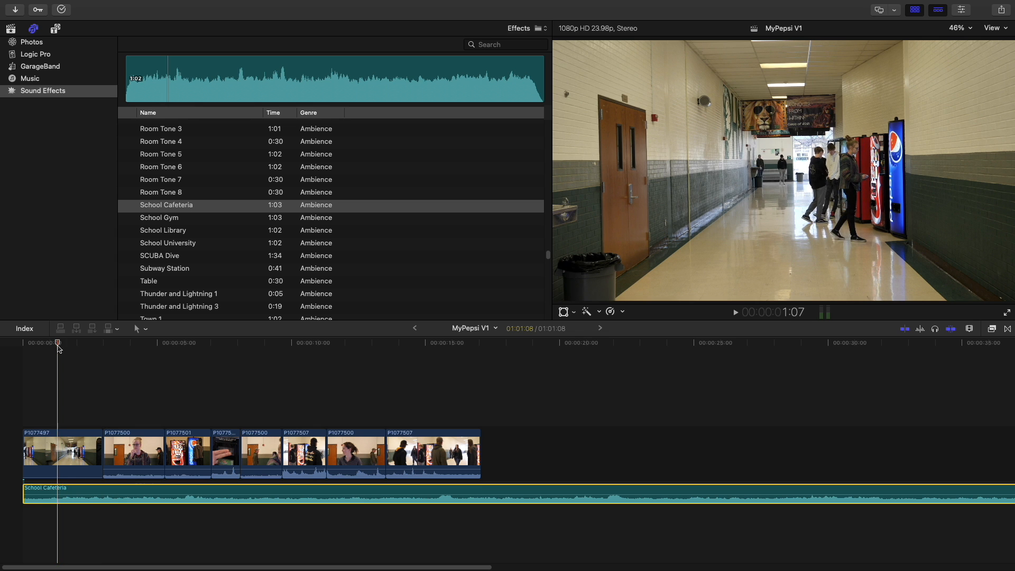
pyautogui.press('space')
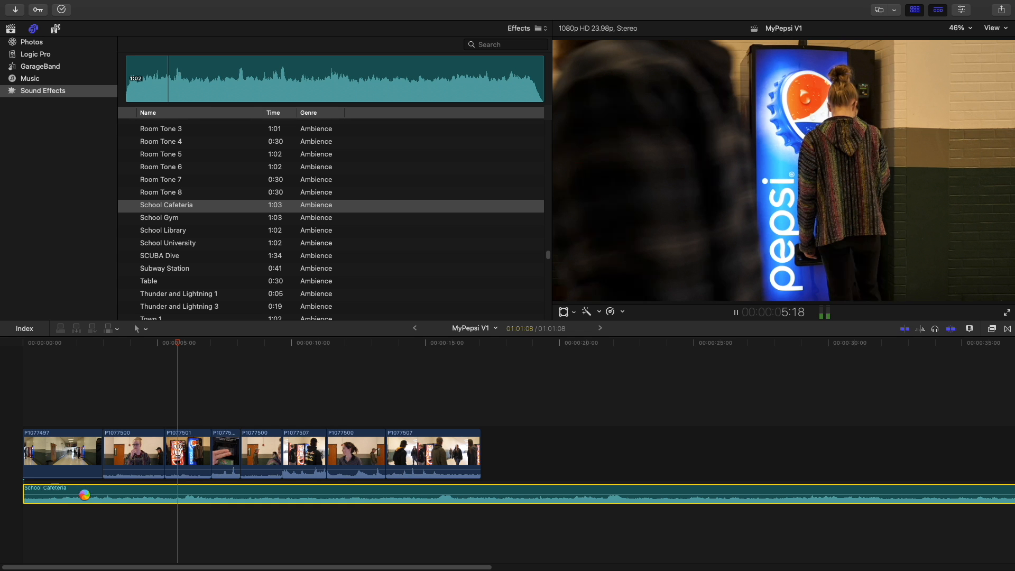
pyautogui.press('space')
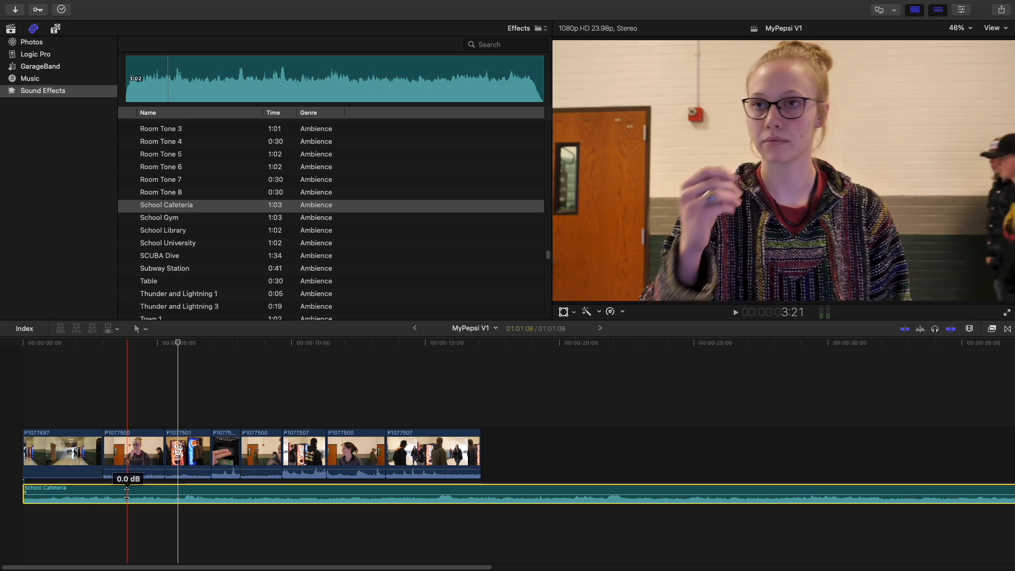
# Lower the School Cafeteria ambience to -8.0 dB and play the edit from the start of the timeline
pyautogui.moveTo(111, 495); pyautogui.dragTo(111, 496)
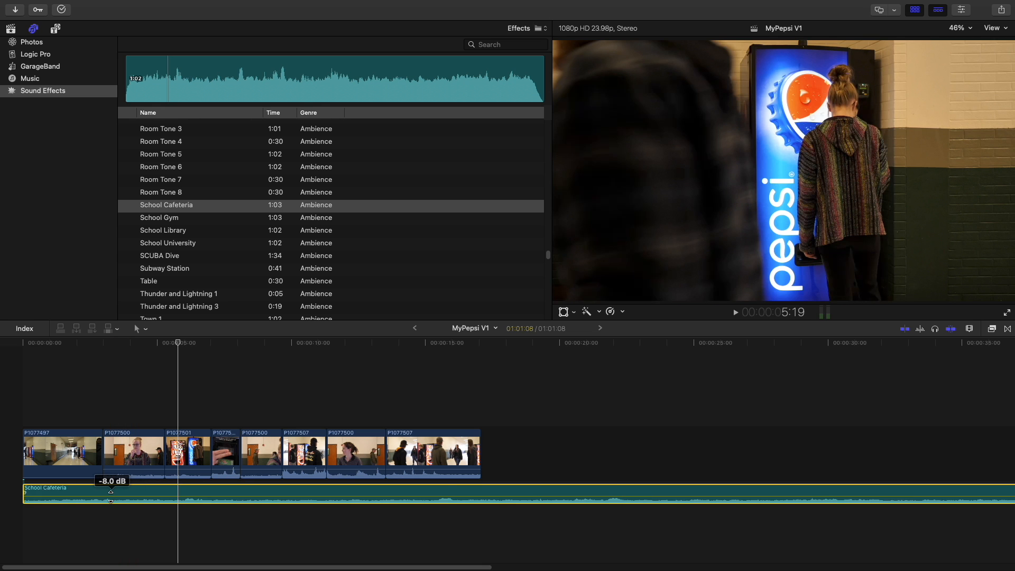
pyautogui.click(24, 343)
pyautogui.press('space')
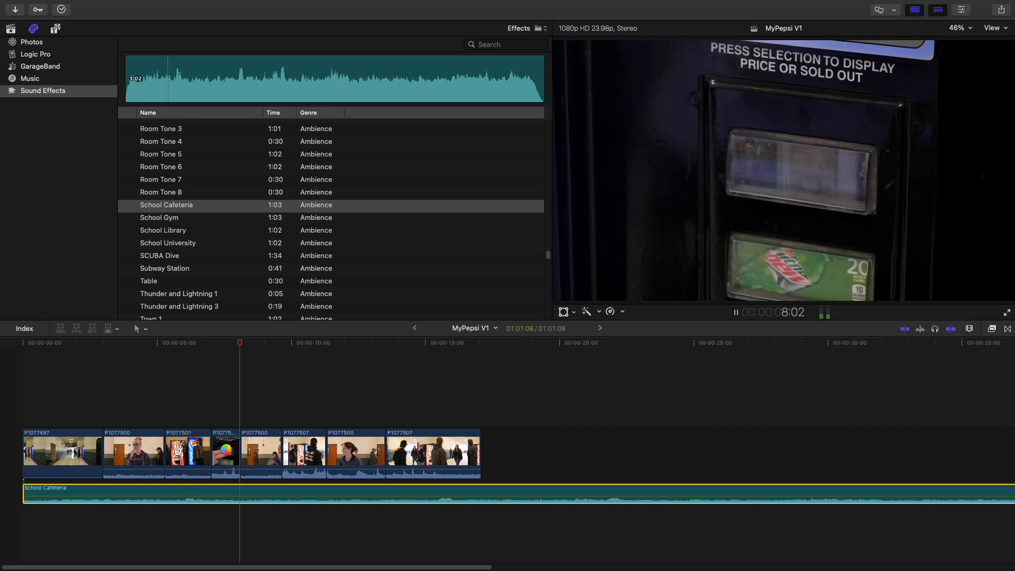
# Lower the audio volume of the short P1077540 close-up of the hand at the vending machine buttons
pyautogui.click(226, 452)
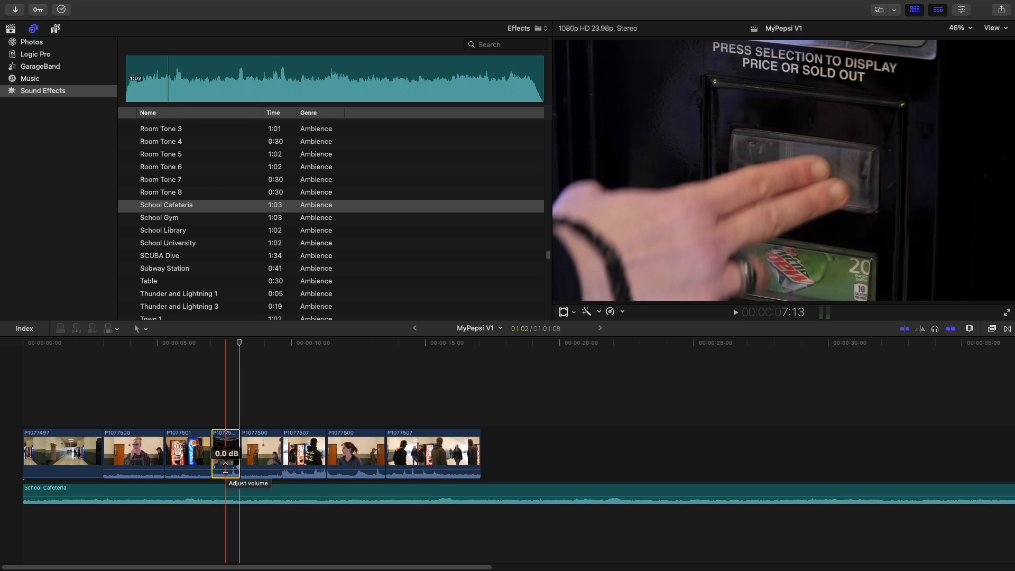
pyautogui.moveTo(225, 468); pyautogui.dragTo(225, 469)
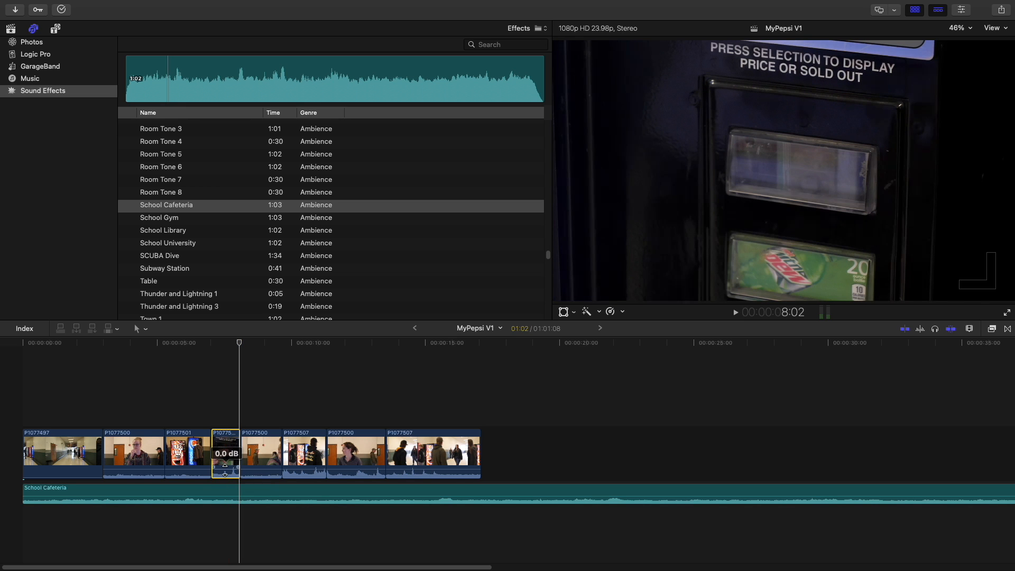
pyautogui.hotkey('ctrl', '-')
pyautogui.hotkey('ctrl', '-')
pyautogui.hotkey('ctrl', '-')
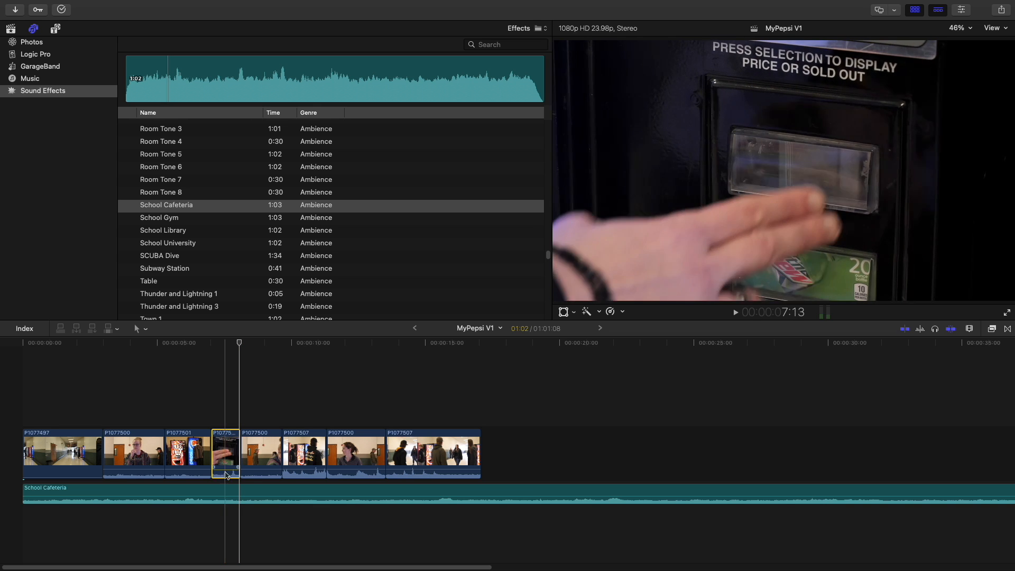
# Fine-tune the P1077540 close-up's volume downward and play the surrounding cuts to check the balance with the ambience
pyautogui.moveTo(236, 347); pyautogui.dragTo(218, 351)
pyautogui.press('space')
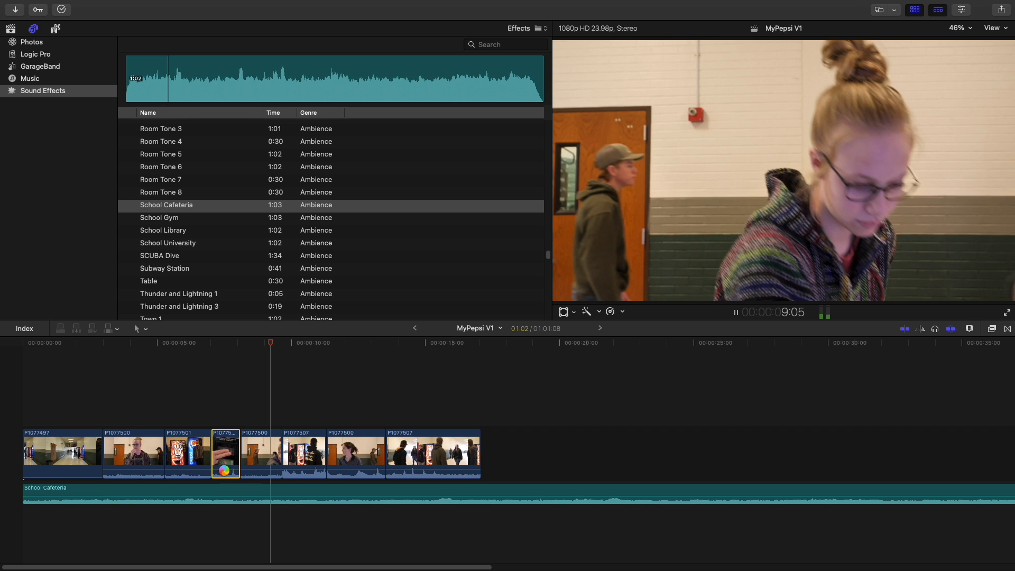
pyautogui.press('space')
pyautogui.moveTo(224, 470); pyautogui.dragTo(224, 470)
pyautogui.press('space')
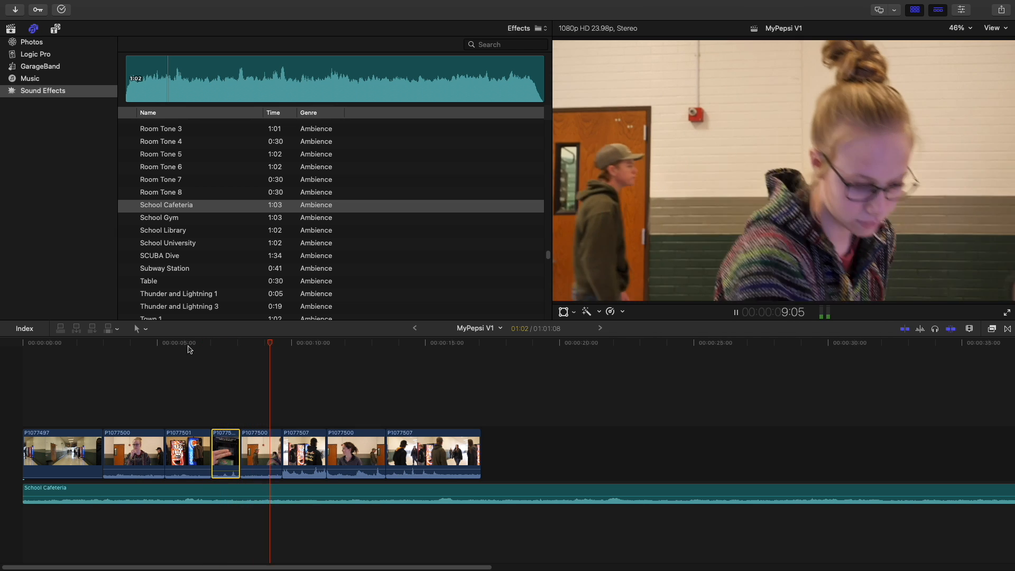
pyautogui.press('space')
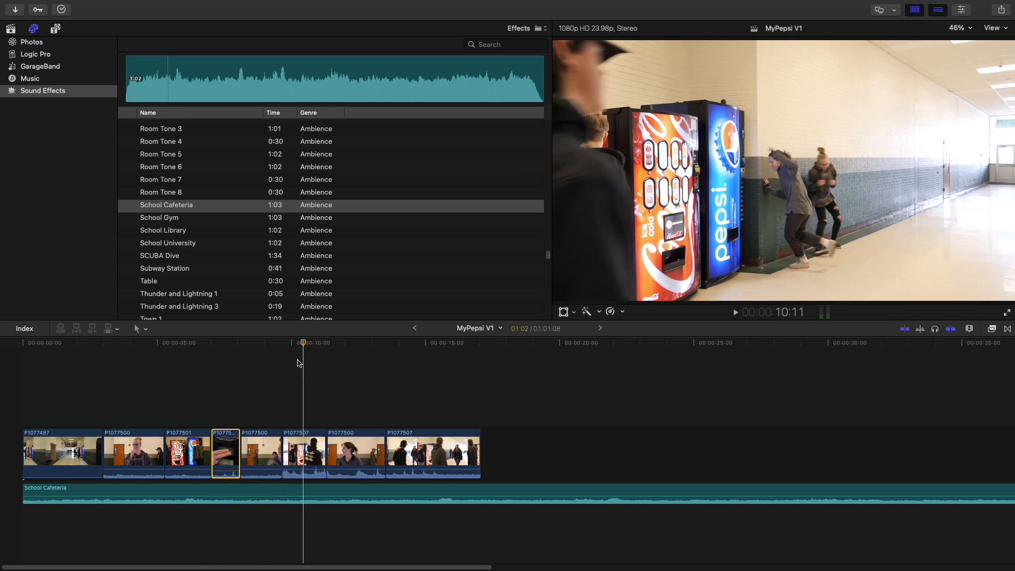
pyautogui.moveTo(304, 342); pyautogui.dragTo(189, 344)
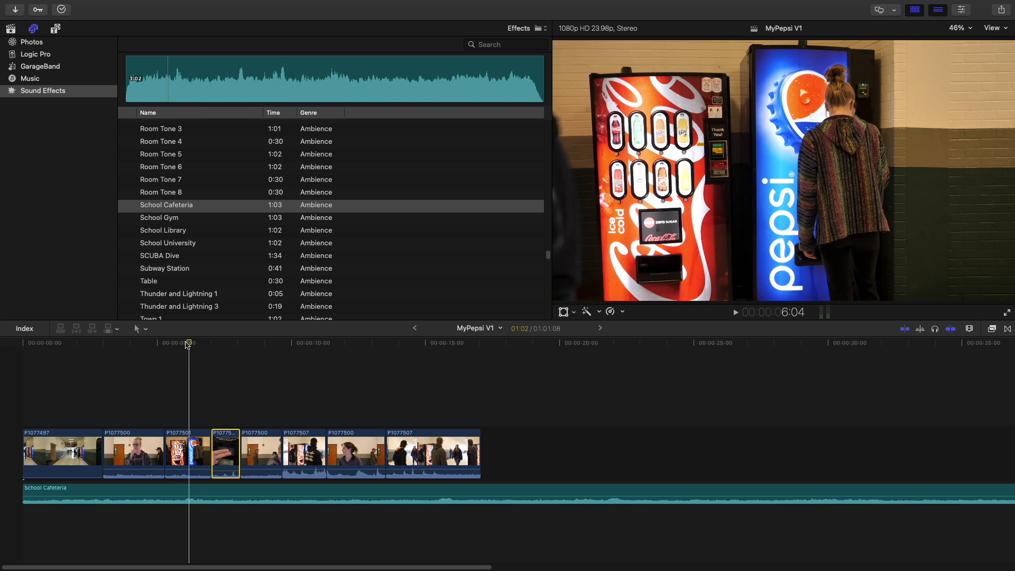
# Cut the School Cafeteria ambience with the Blade tool at the end of the last video clip
pyautogui.click(145, 494)
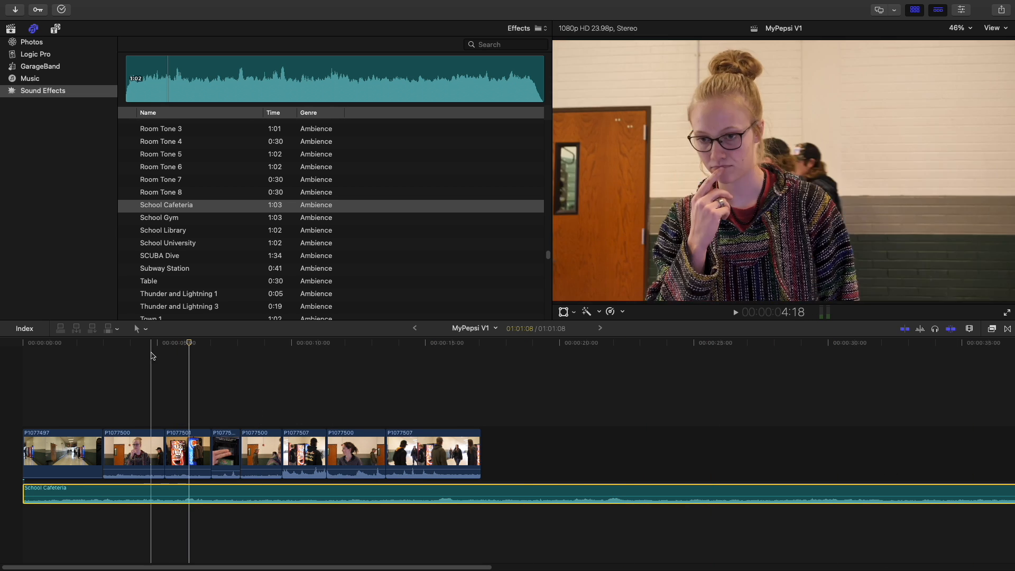
pyautogui.click(139, 329)
pyautogui.click(158, 393)
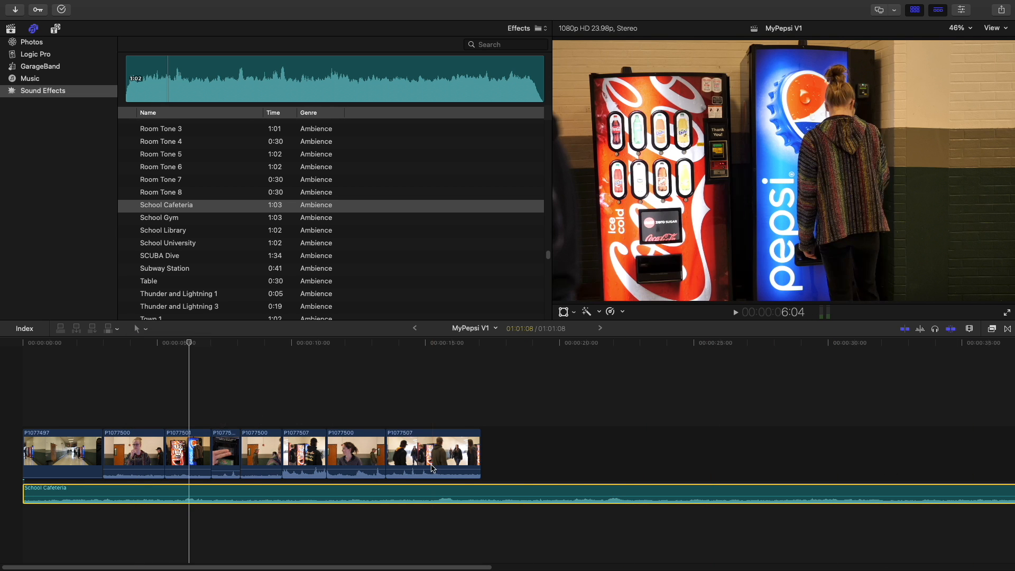
pyautogui.click(481, 492)
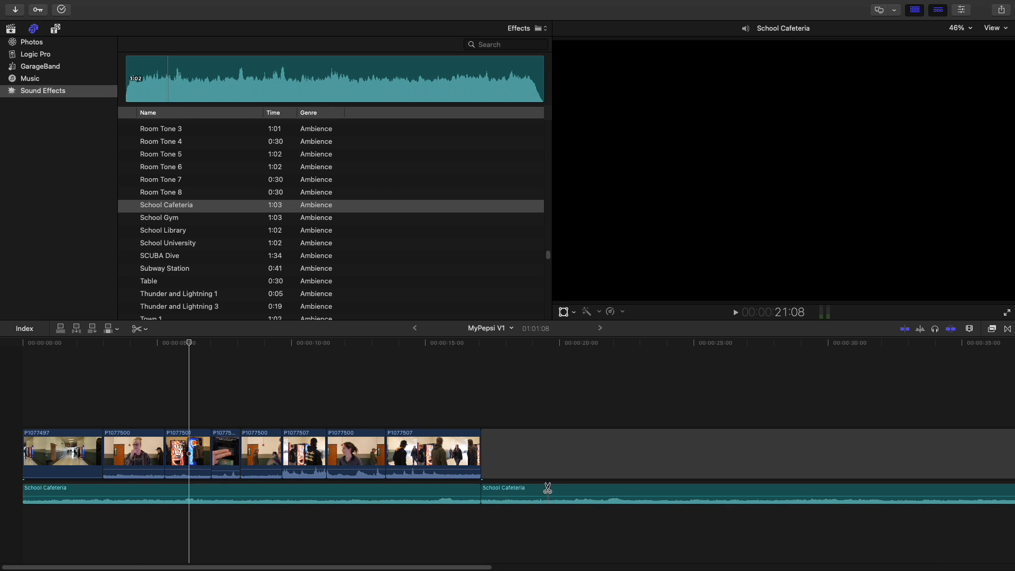
# Delete the School Cafeteria piece beyond the last video clip, along with the empty gap clip left above it
pyautogui.click(139, 329)
pyautogui.click(158, 340)
pyautogui.click(539, 493)
pyautogui.press('Delete')
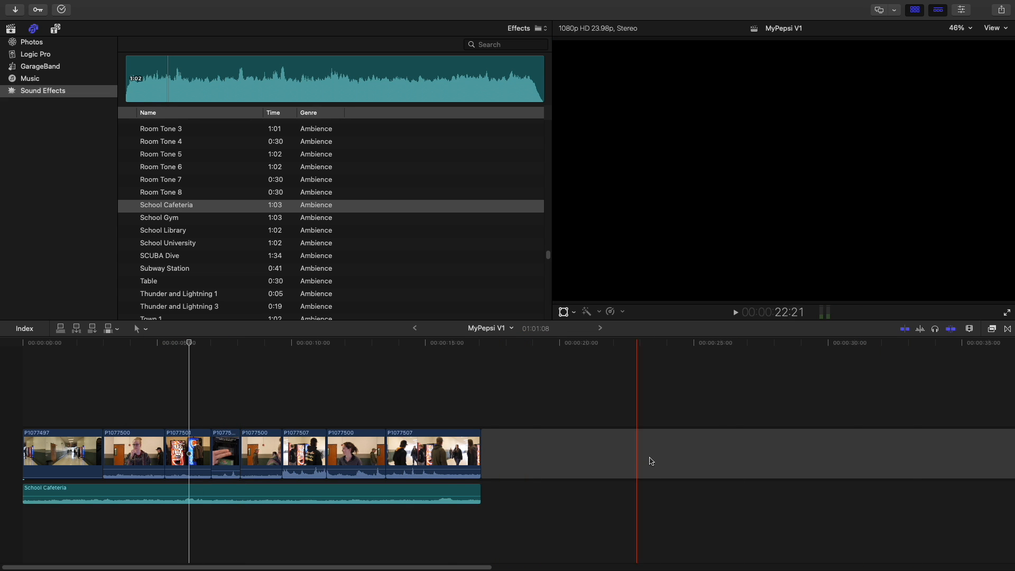
pyautogui.click(535, 463)
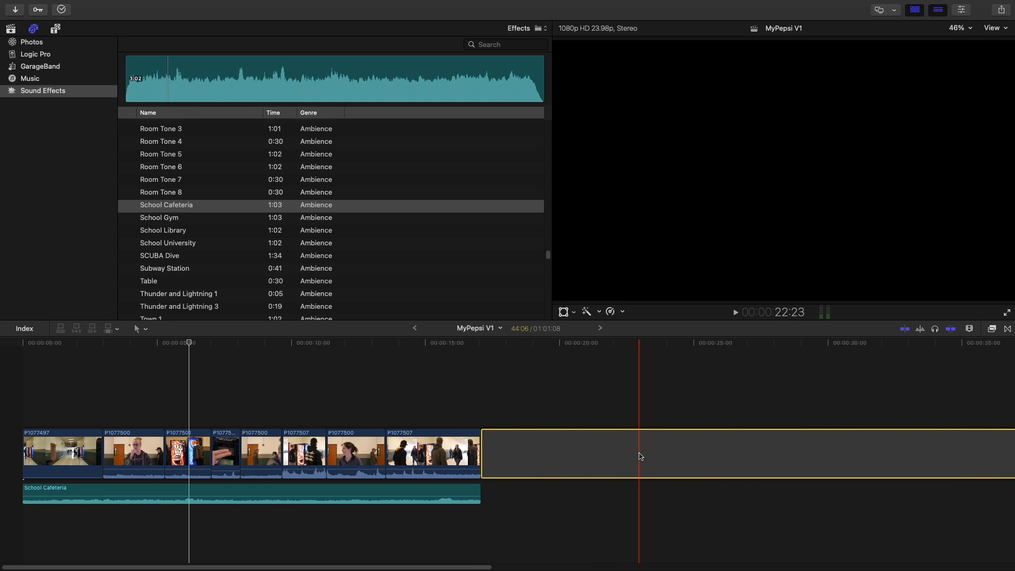
pyautogui.press('Delete')
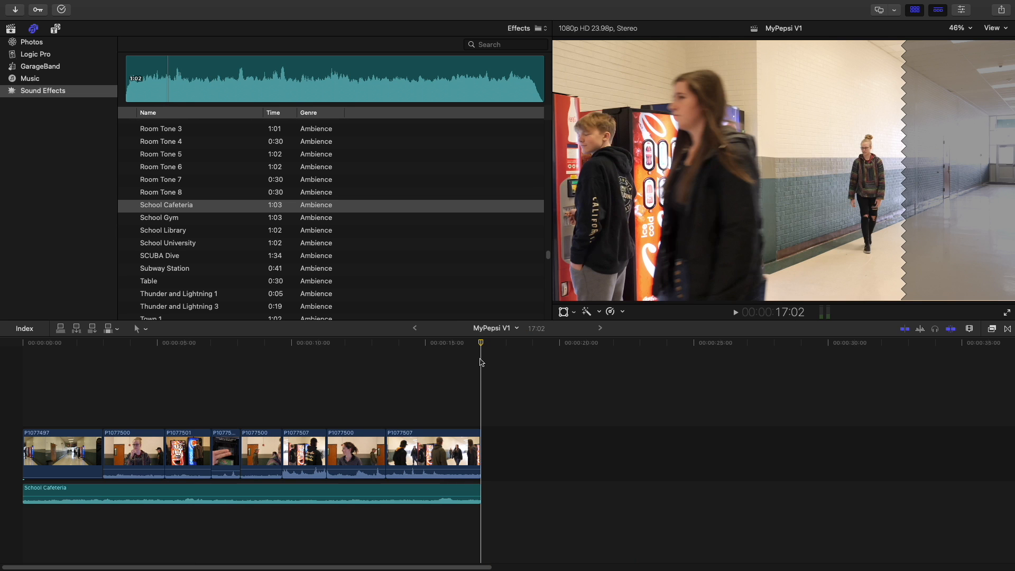
# Play the cut into the first P1077507 clip and lower that clip's audio volume
pyautogui.click(202, 360)
pyautogui.click(311, 357)
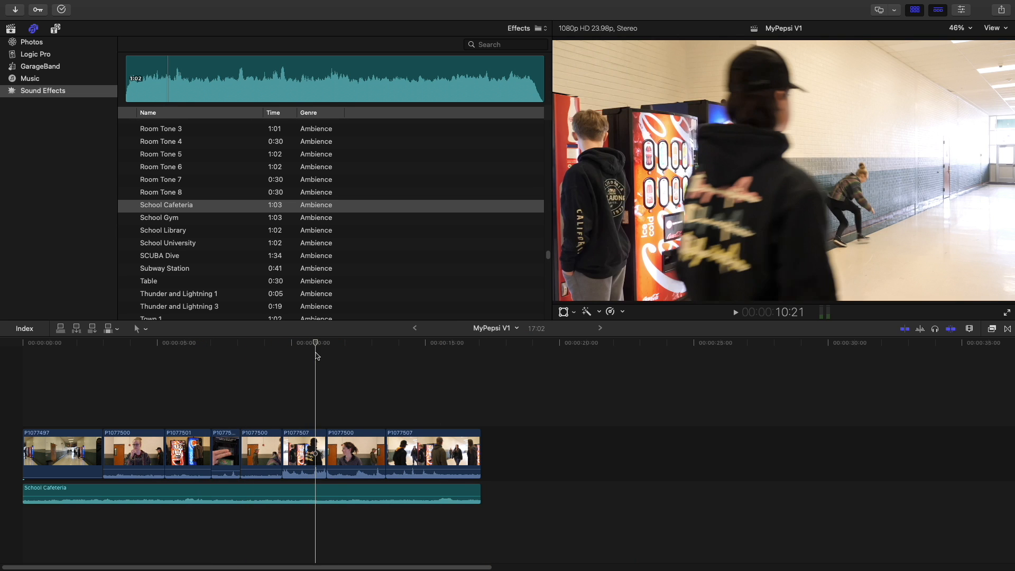
pyautogui.moveTo(311, 347)
pyautogui.mouseDown()
pyautogui.moveTo(294, 347)
pyautogui.moveTo(306, 346)
pyautogui.mouseUp()
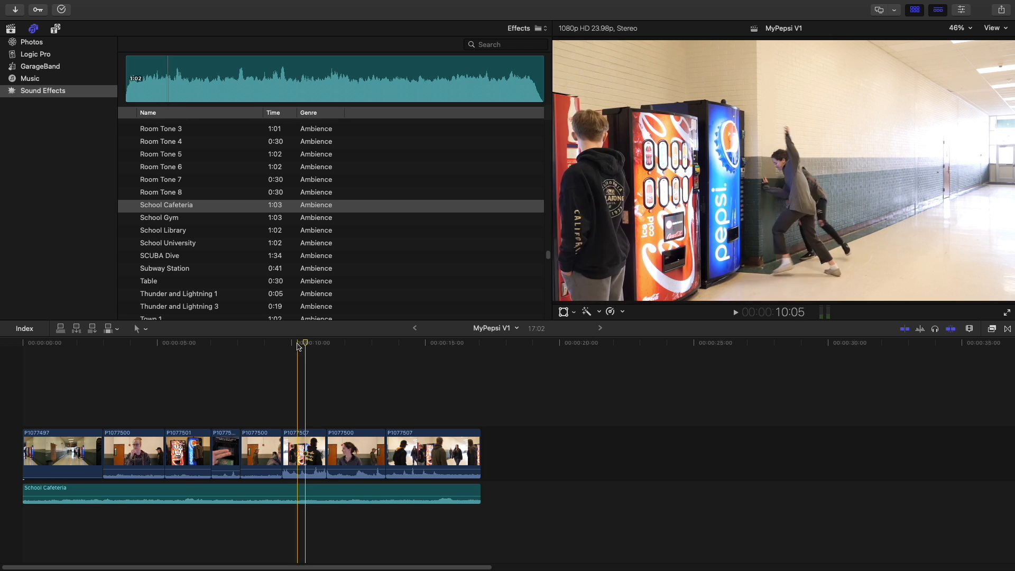
pyautogui.click(250, 347)
pyautogui.press('space')
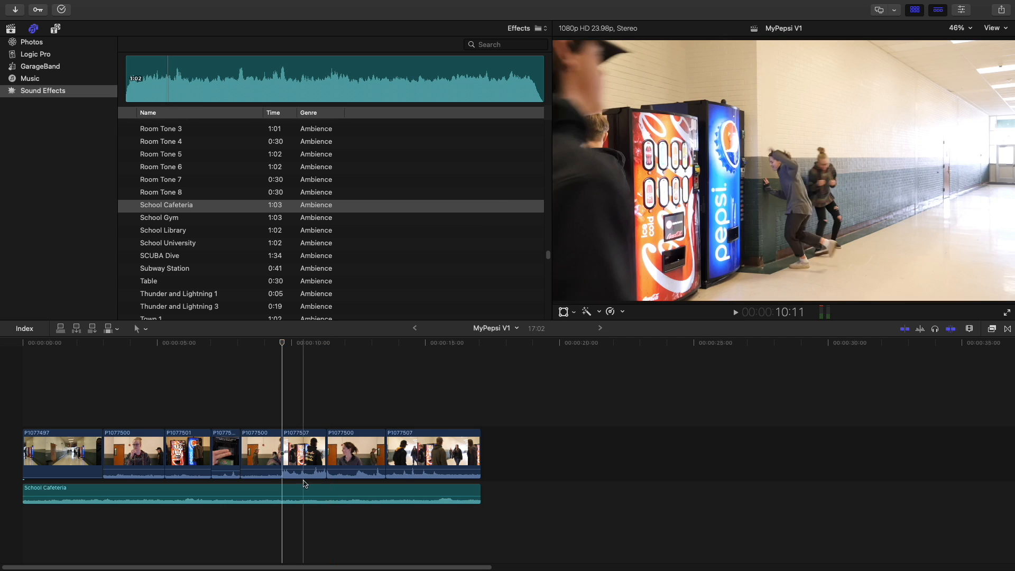
pyautogui.moveTo(298, 464); pyautogui.dragTo(299, 466)
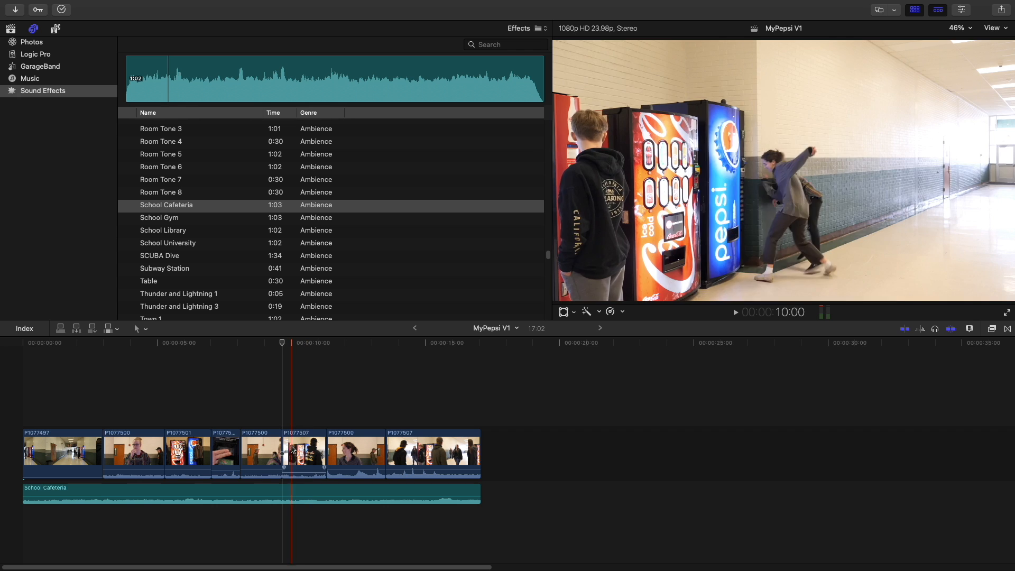
# Step frame by frame through the end of the preceding P1077500 clip and add a marker at 9:13
pyautogui.moveTo(279, 352)
pyautogui.mouseDown()
pyautogui.moveTo(258, 344)
pyautogui.moveTo(275, 343)
pyautogui.mouseUp()
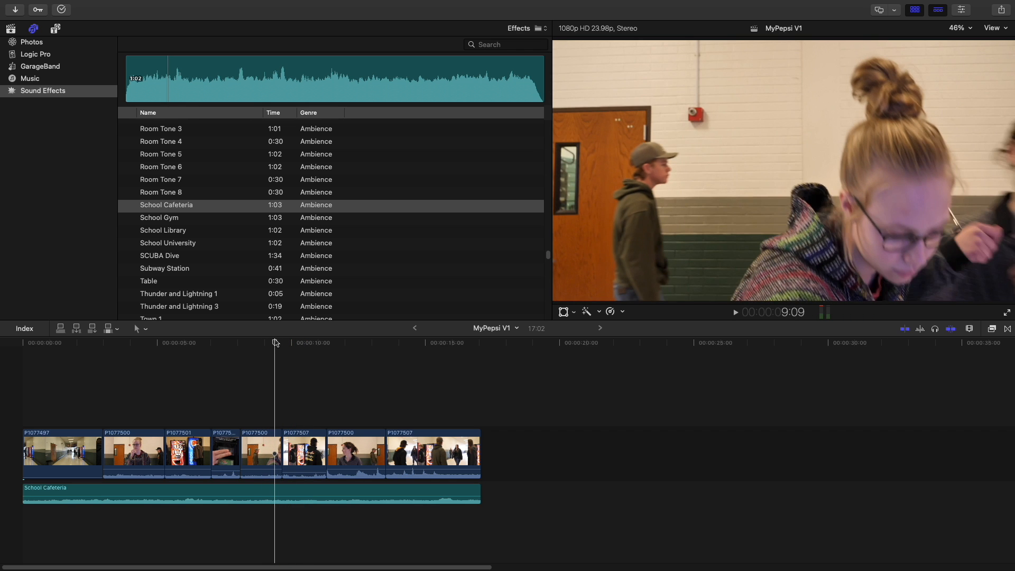
pyautogui.click(270, 343)
pyautogui.moveTo(271, 345); pyautogui.dragTo(272, 346)
pyautogui.press('Left')
pyautogui.press('Left')
pyautogui.press('Left')
pyautogui.press('Left')
pyautogui.press('Right')
pyautogui.press('Right')
pyautogui.press('Right')
pyautogui.press('Right')
pyautogui.press('Right')
pyautogui.press('Right')
pyautogui.press('Right')
pyautogui.press('Right')
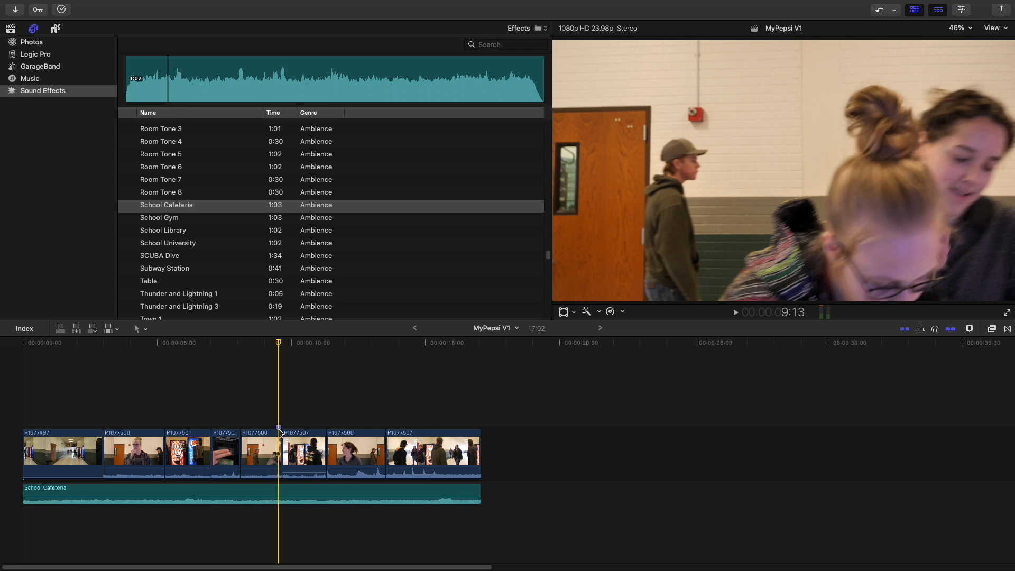
# Zoom the timeline in around the marked P1077500 clip and place the playhead at 9:05
pyautogui.click(266, 347)
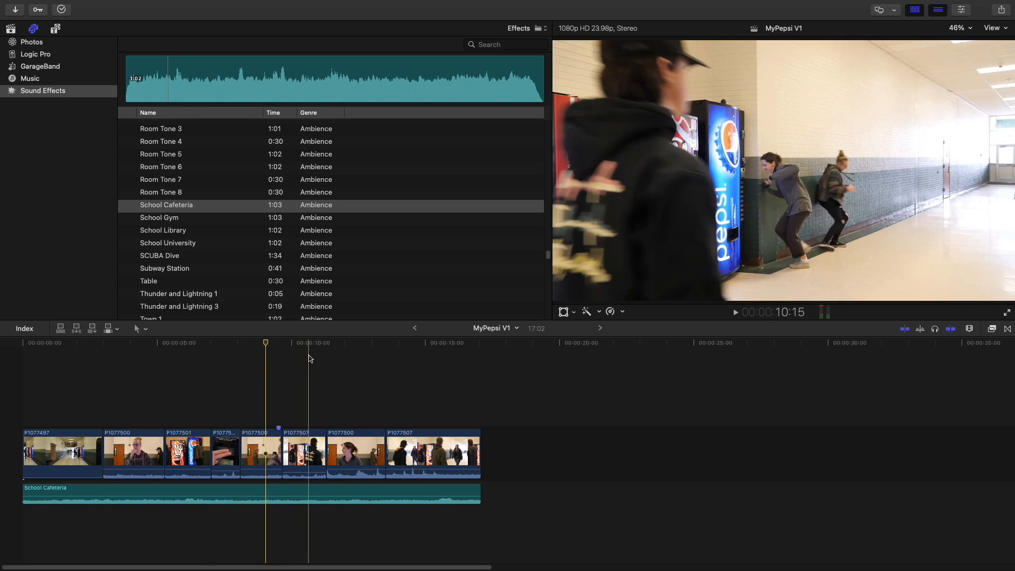
pyautogui.click(269, 343)
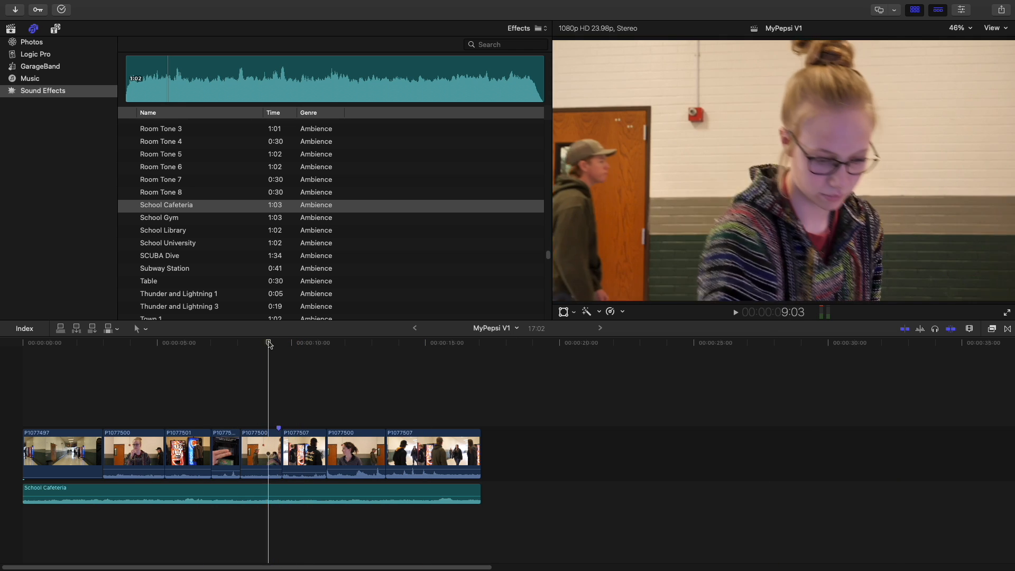
pyautogui.click(969, 329)
pyautogui.moveTo(921, 353); pyautogui.dragTo(952, 351)
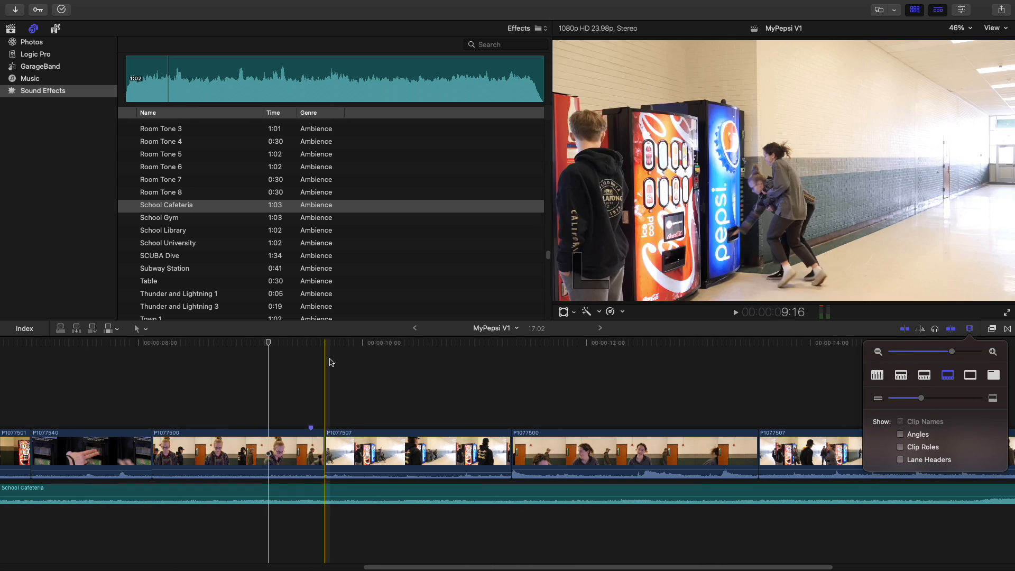
pyautogui.click(280, 347)
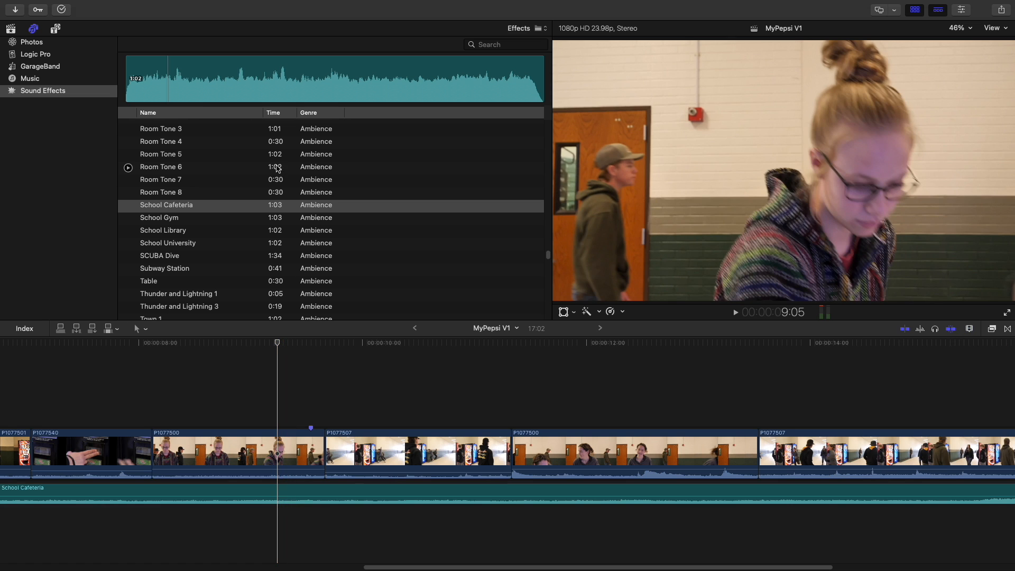
# Browse the sound effects list through the People category for a sound suited to the marked moment
pyautogui.scroll(20, 269, 174)
pyautogui.scroll(-20, 263, 181)
pyautogui.scroll(15, 328, 193)
pyautogui.scroll(10, 328, 196)
pyautogui.scroll(10, 319, 195)
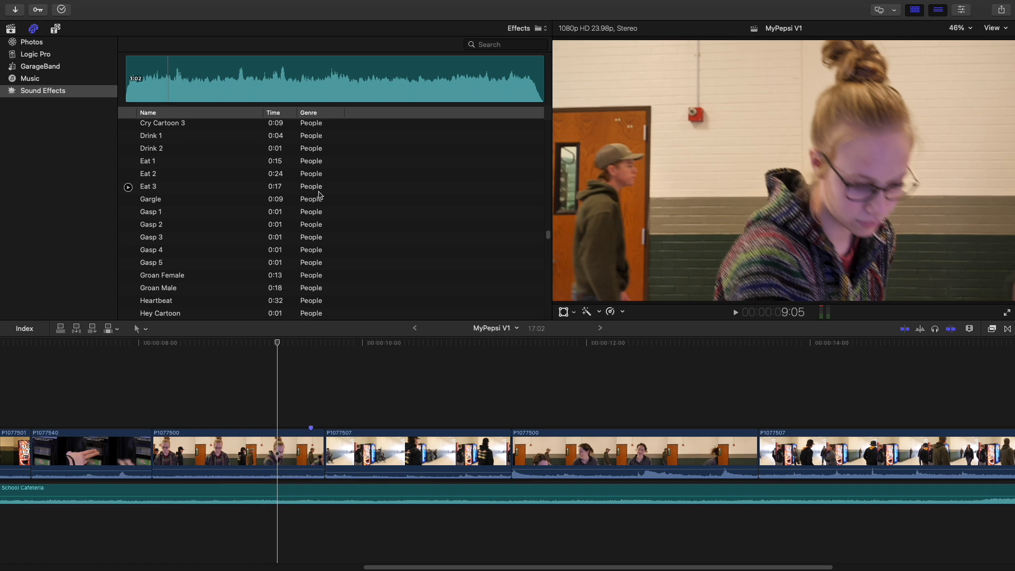
pyautogui.scroll(10, 319, 195)
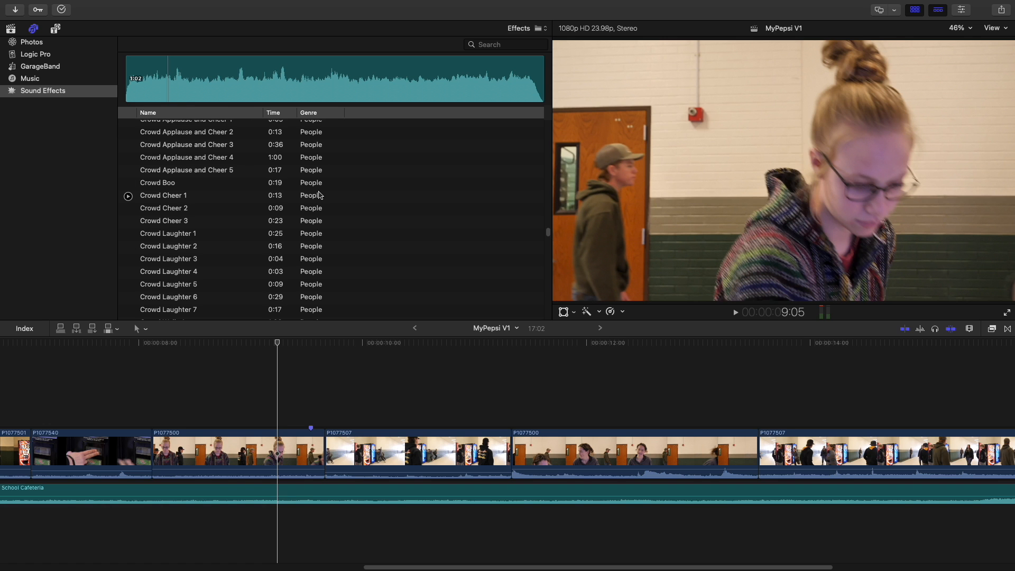
pyautogui.scroll(5, 319, 195)
pyautogui.scroll(-3, 370, 158)
# Search the sound effects for "body"
pyautogui.click(502, 45)
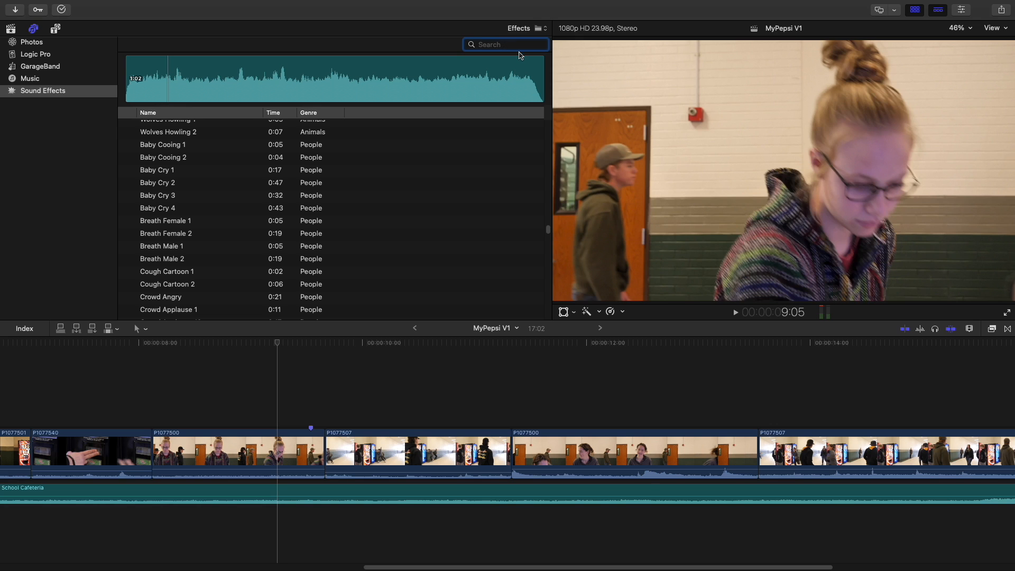
pyautogui.click(519, 53)
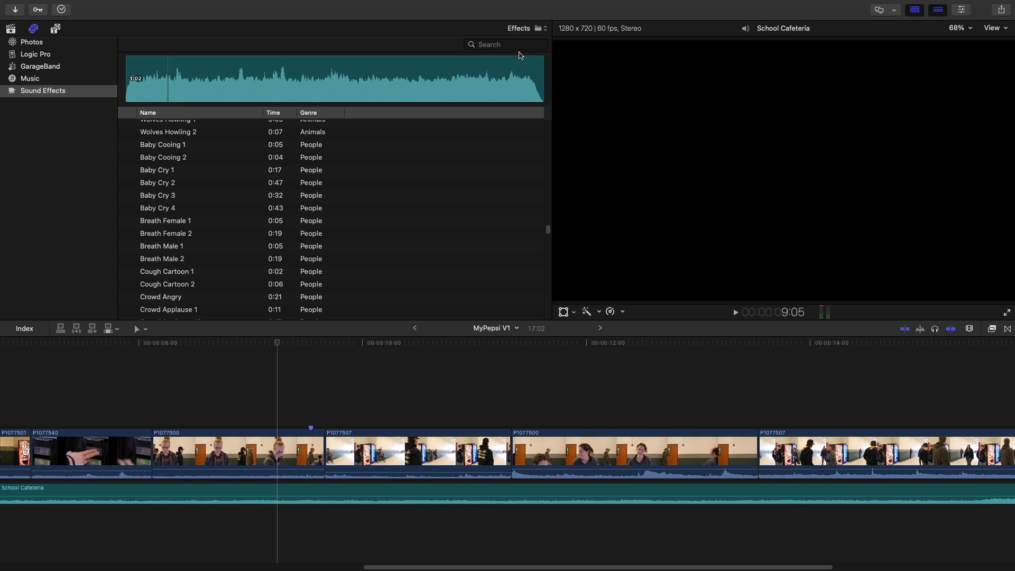
pyautogui.click(519, 45)
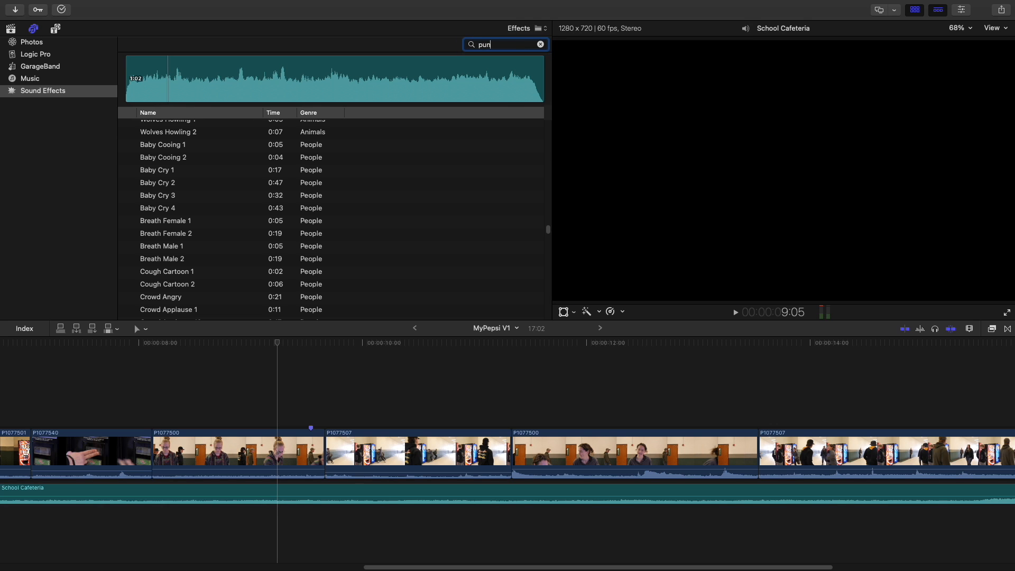
pyautogui.press('BackSpace')
pyautogui.press('BackSpace')
pyautogui.write('body')
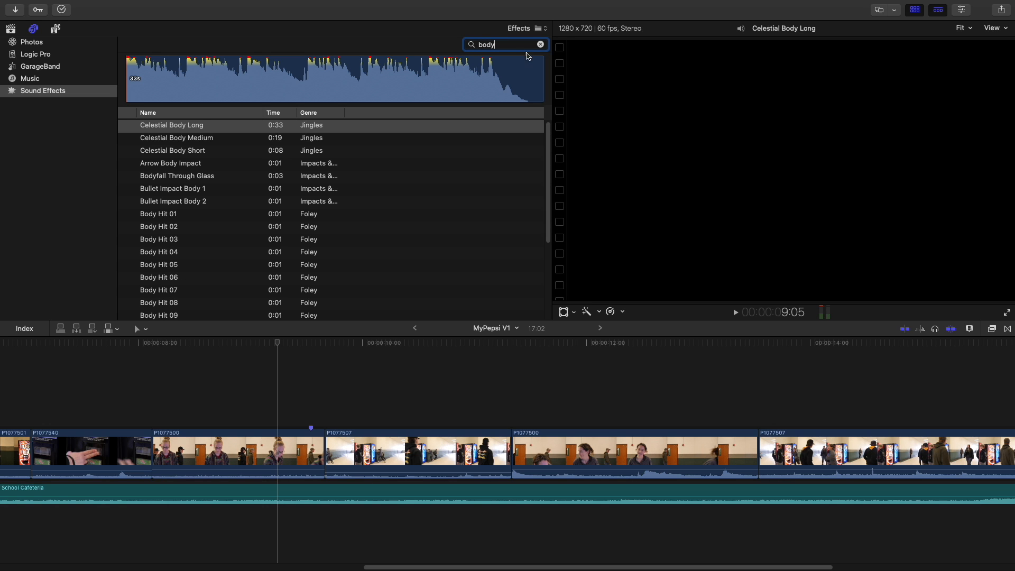
# Preview the Foley effects Body Hit 01, Body Hit 02 and Body Hit 03
pyautogui.click(153, 215)
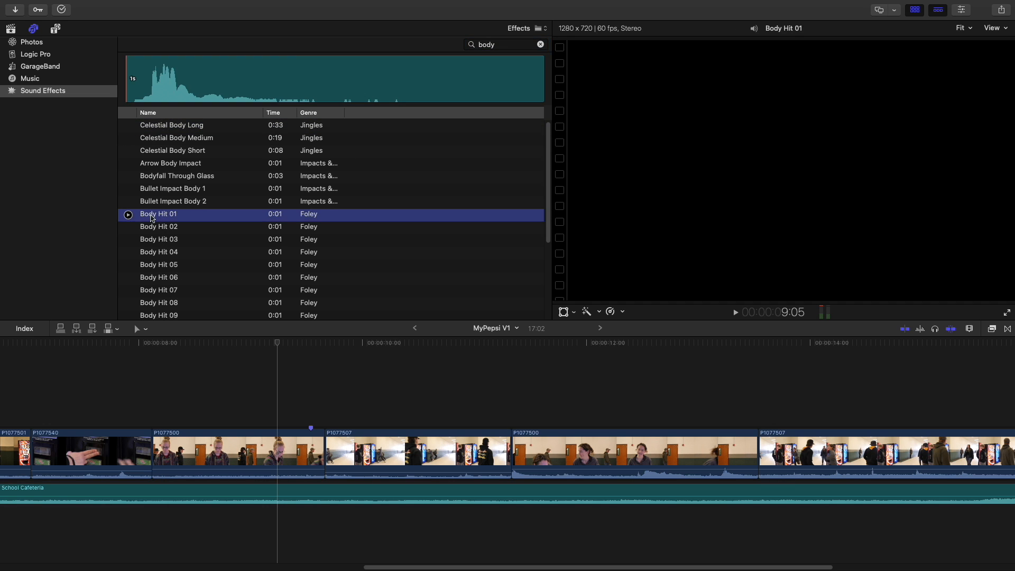
pyautogui.click(128, 215)
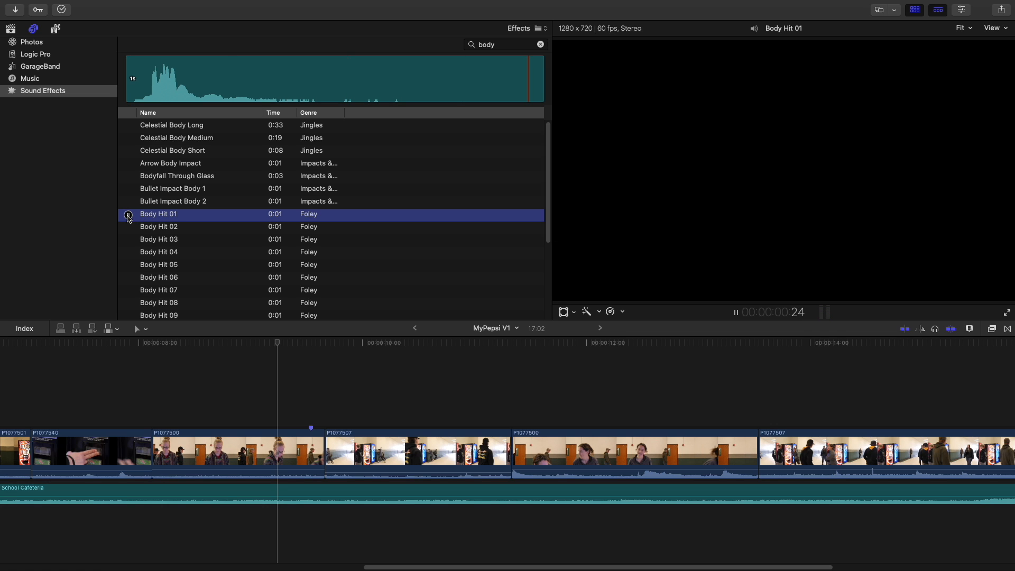
pyautogui.click(153, 226)
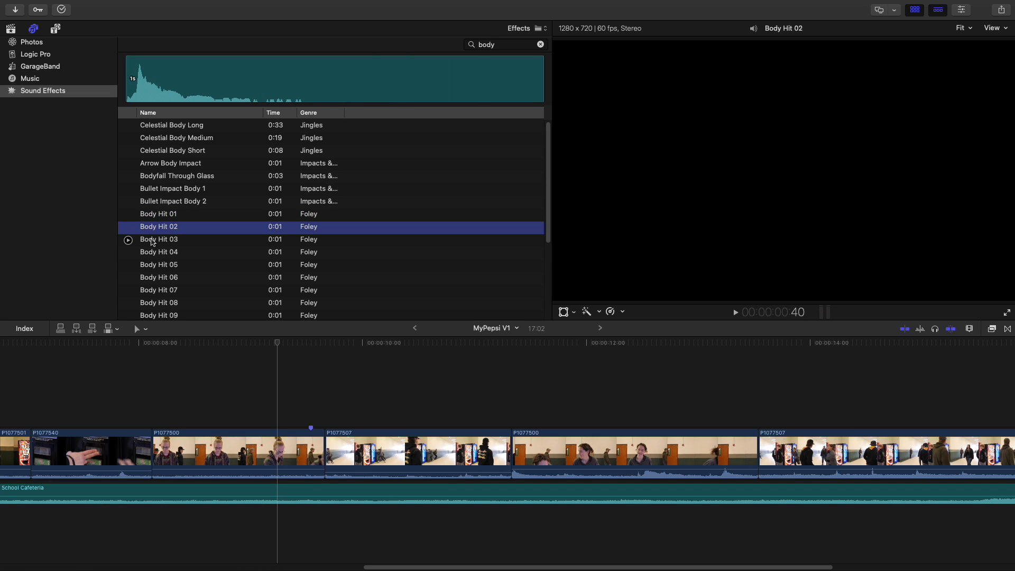
pyautogui.click(144, 240)
pyautogui.click(128, 240)
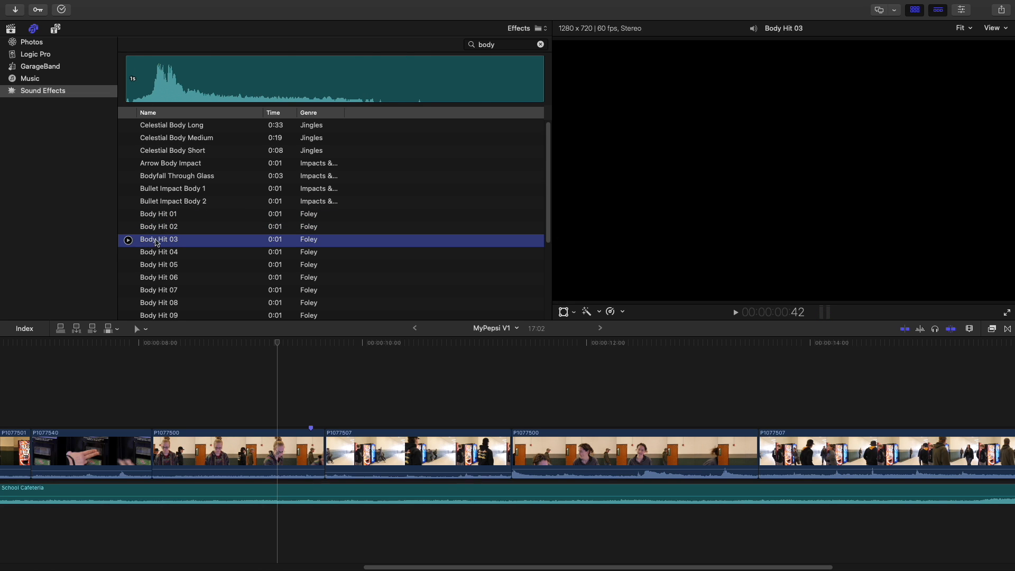
# Add the Body Hit 03 effect beneath the marker on the P1077500 clip and play back the section
pyautogui.moveTo(161, 244); pyautogui.dragTo(310, 527)
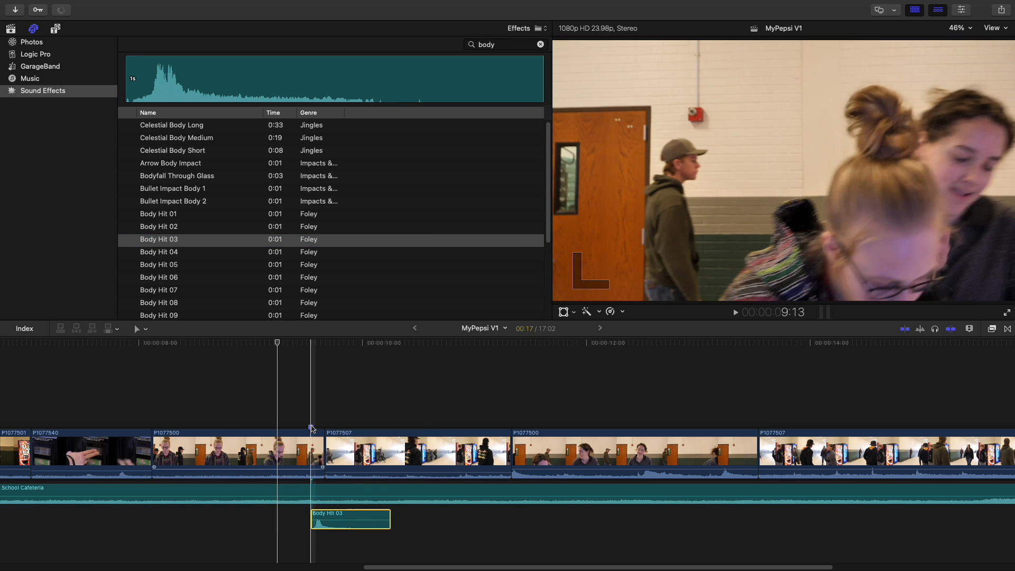
pyautogui.click(212, 343)
pyautogui.press('space')
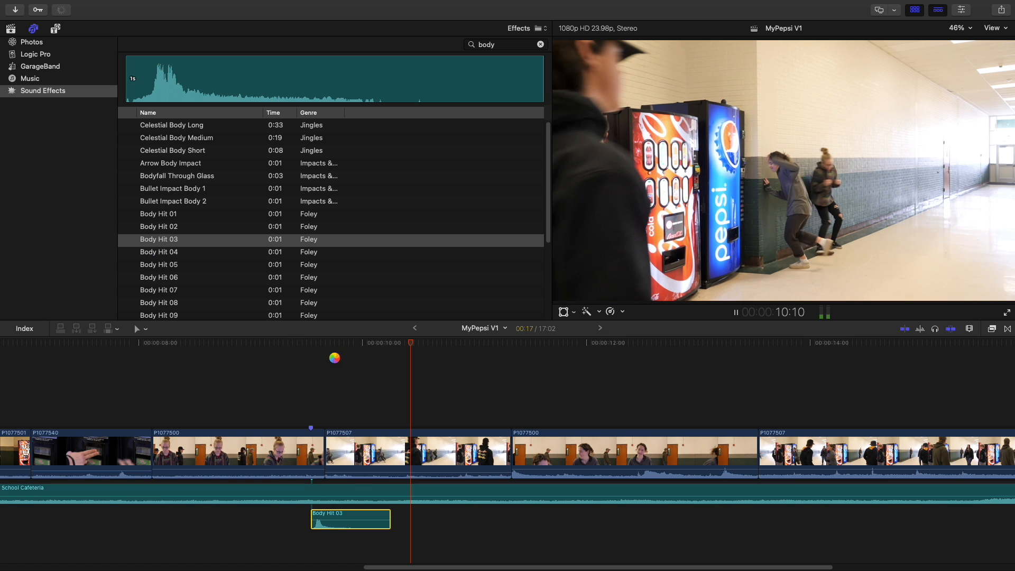
pyautogui.press('space')
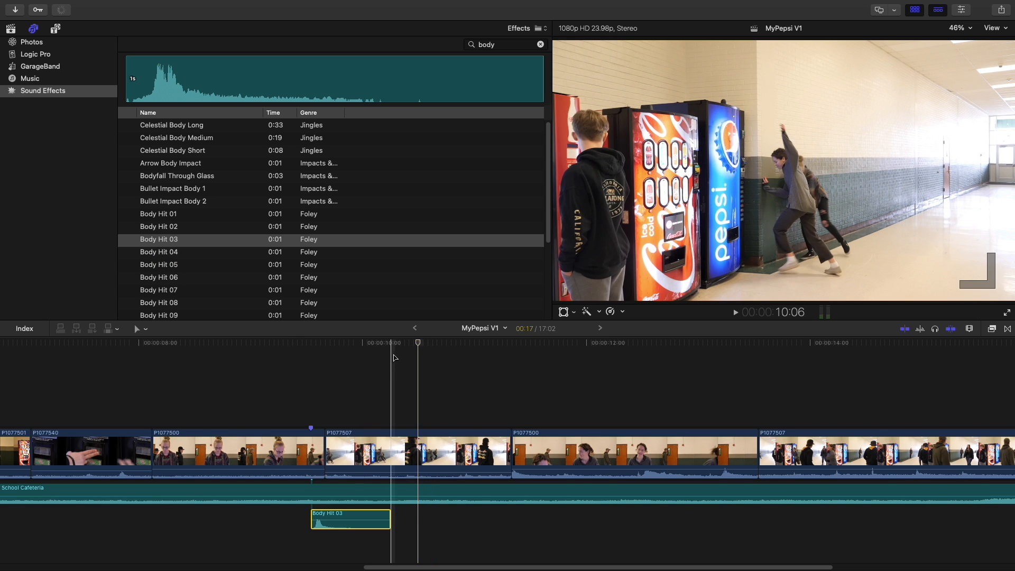
pyautogui.click(324, 345)
pyautogui.press('space')
pyautogui.press('space')
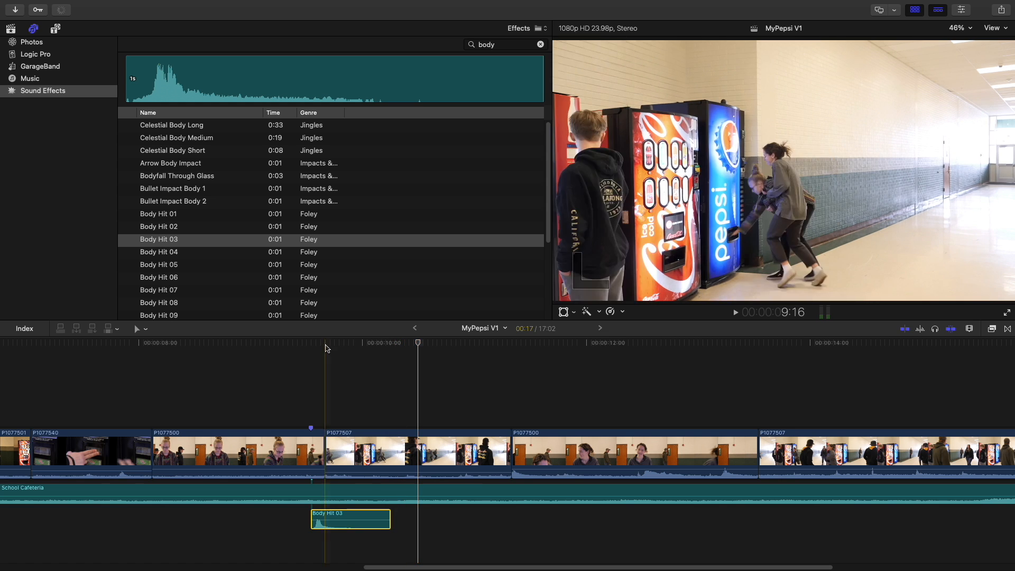
# Add the Body Hit 07 effect under the P1077507 clip at about 10:08 and check it in playback
pyautogui.scroll(-3, 183, 265)
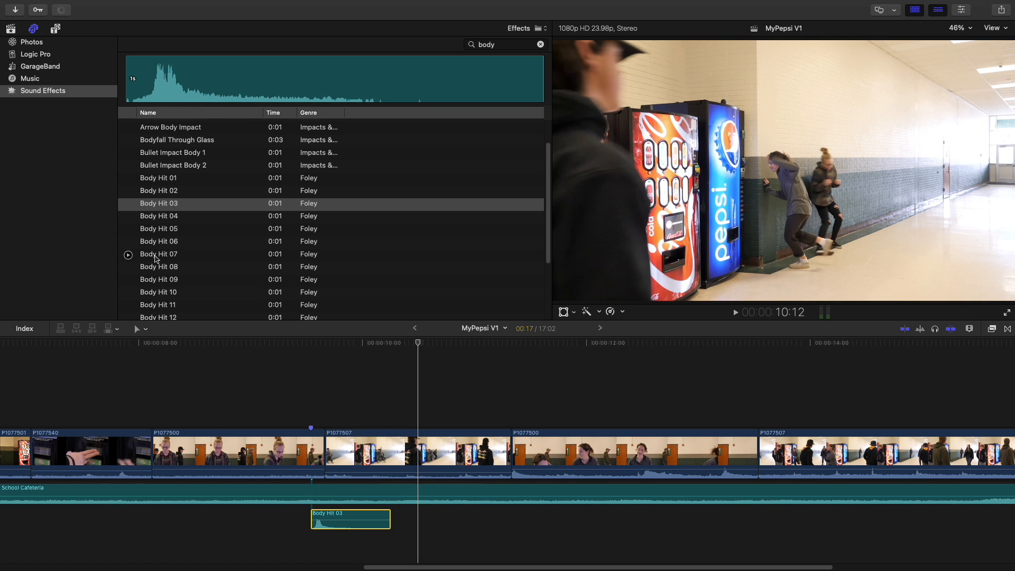
pyautogui.moveTo(157, 257); pyautogui.dragTo(401, 528)
pyautogui.click(351, 343)
pyautogui.press('space')
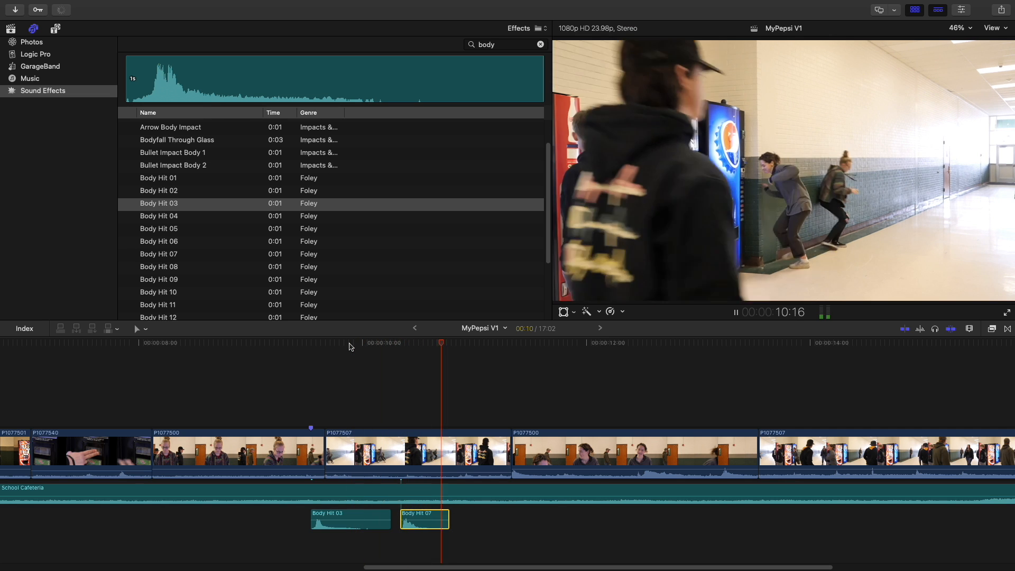
pyautogui.press('space')
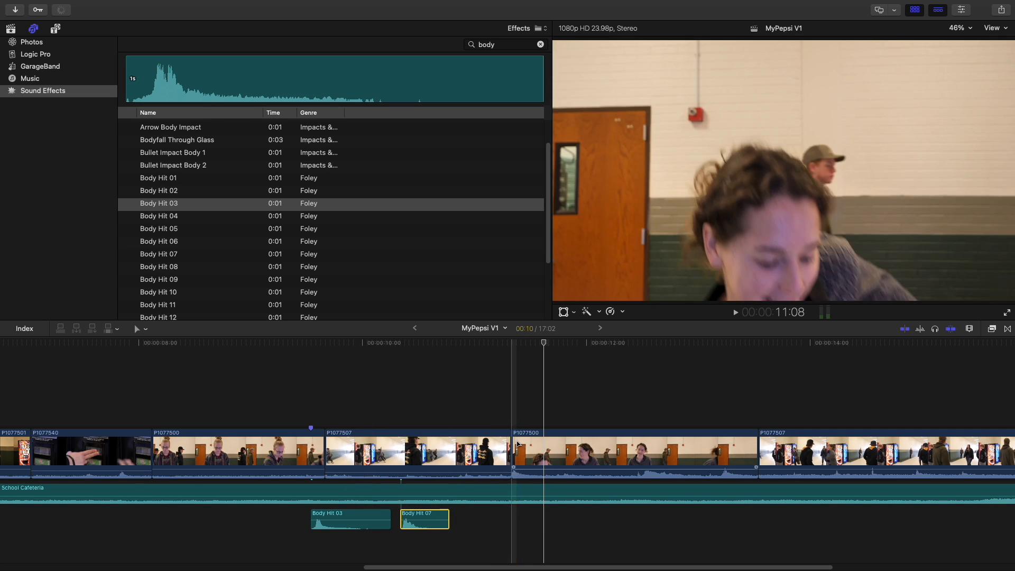
# Add the Bodyfall on Concrete 2 effect at about 11:05, near the end of the P1077507 clip, and play it back
pyautogui.scroll(-2, 165, 285)
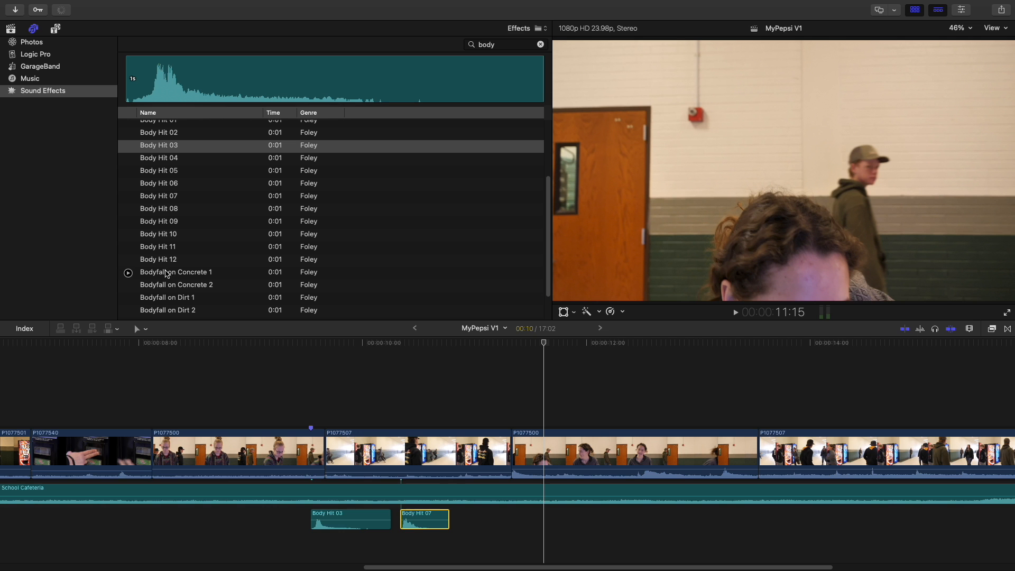
pyautogui.scroll(-1, 192, 272)
pyautogui.moveTo(162, 281); pyautogui.dragTo(499, 520)
pyautogui.press('space')
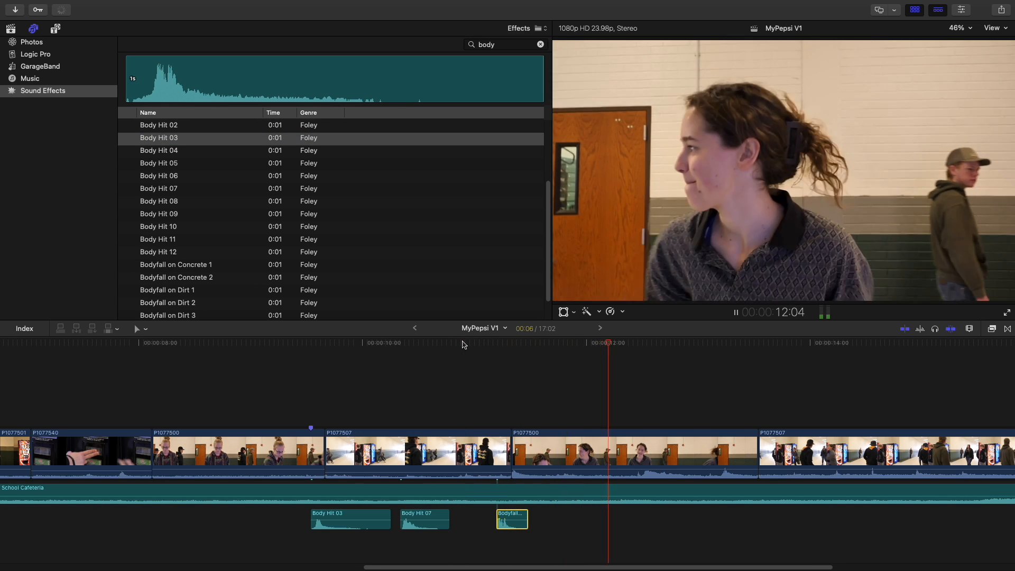
pyautogui.press('space')
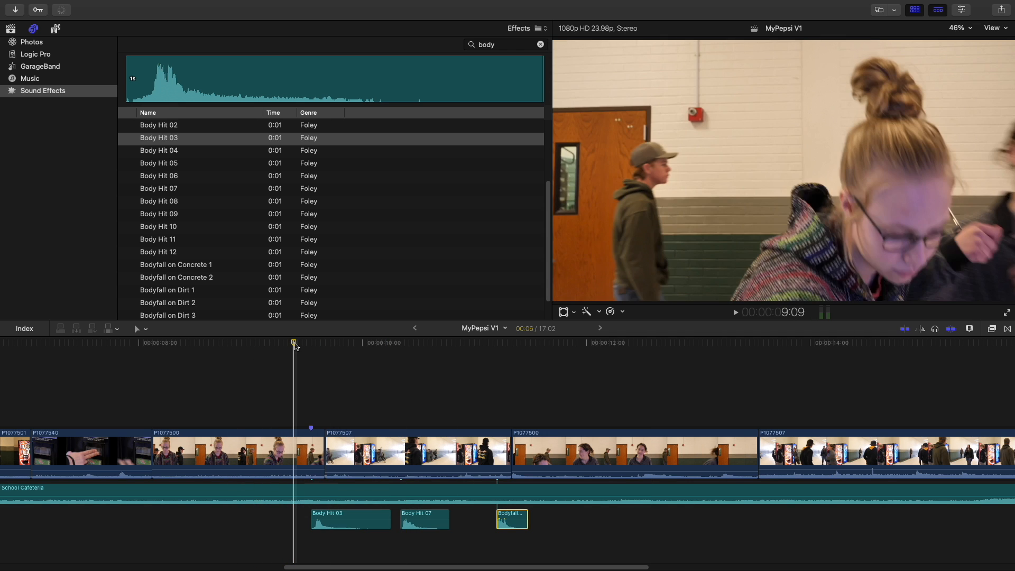
# Play back the sequence across the three body effects, also from the start of the P1077500 clip
pyautogui.press('space')
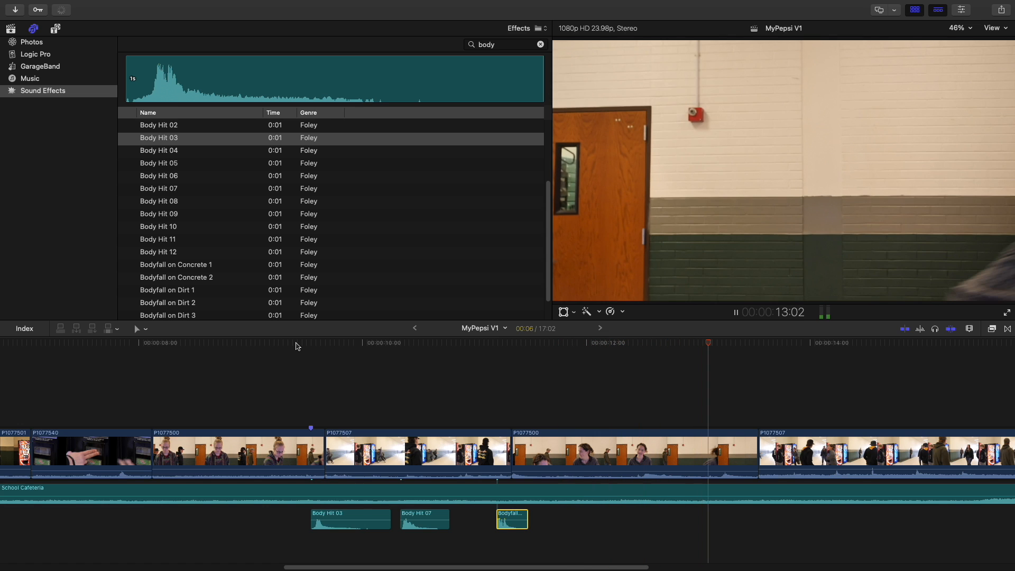
pyautogui.click(241, 342)
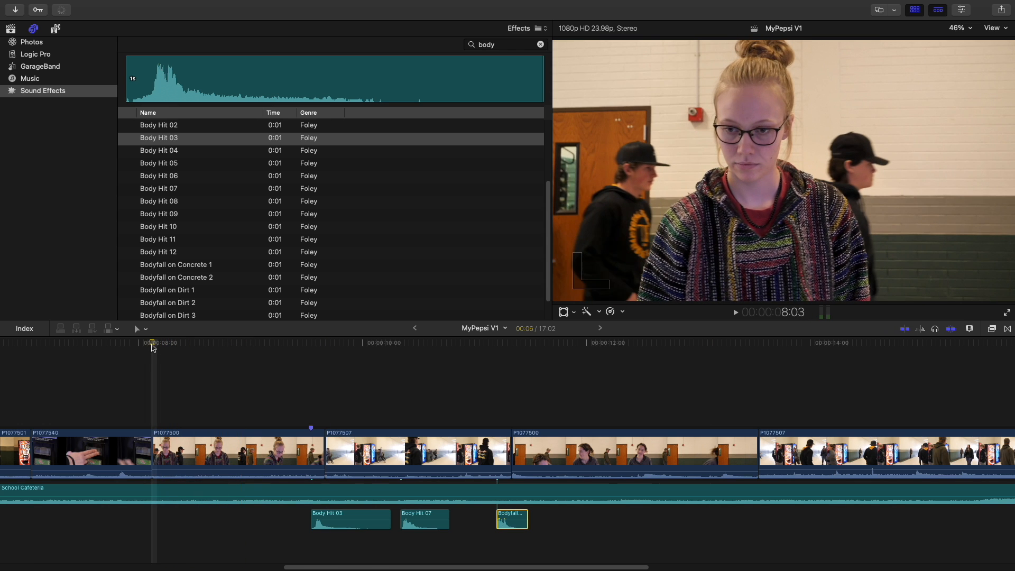
pyautogui.press('space')
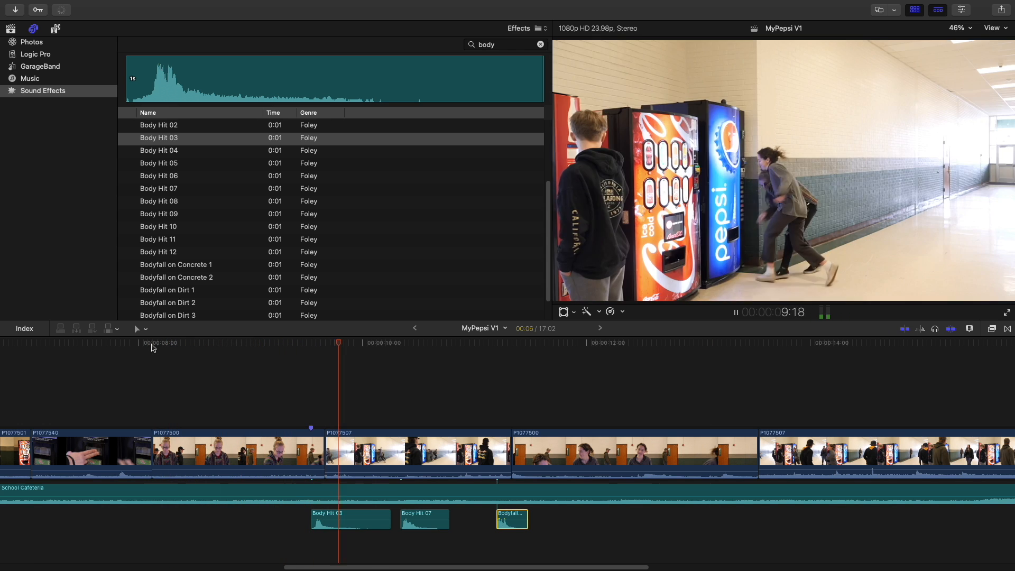
pyautogui.click(295, 344)
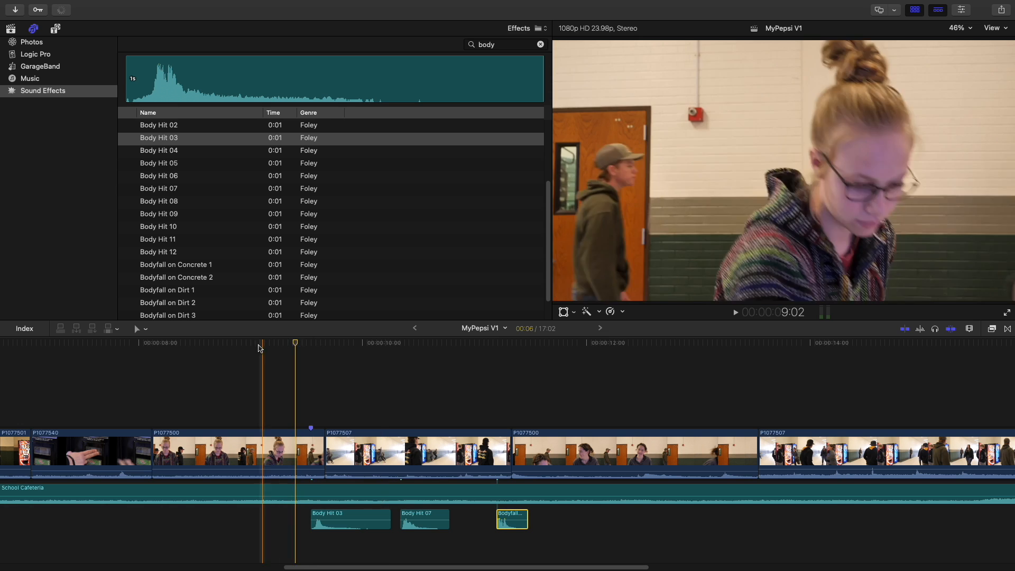
# Search the sound effects for "foot" and browse the footsteps recordings as far as the sneaker variants
pyautogui.click(516, 45)
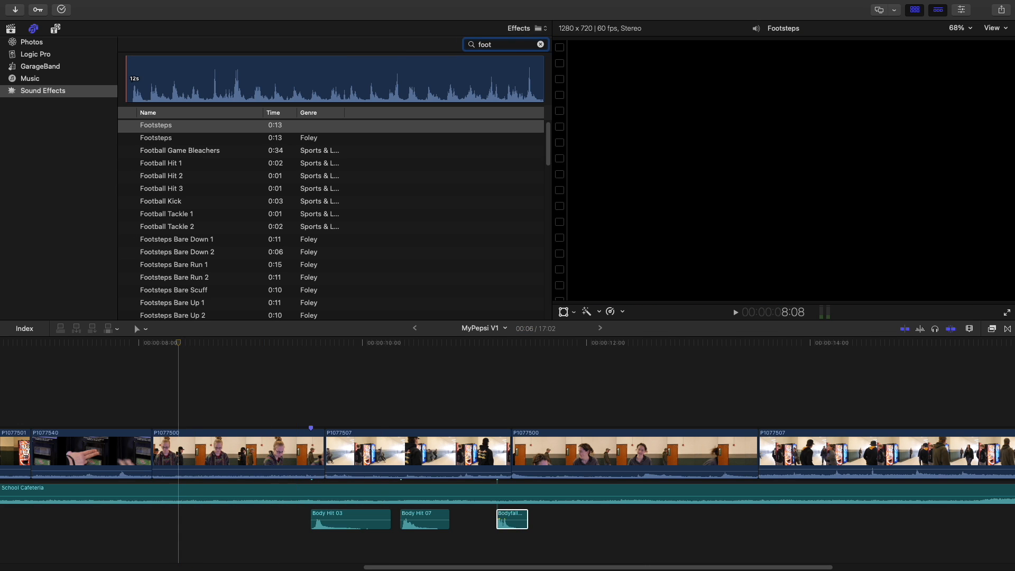
pyautogui.scroll(-5, 206, 211)
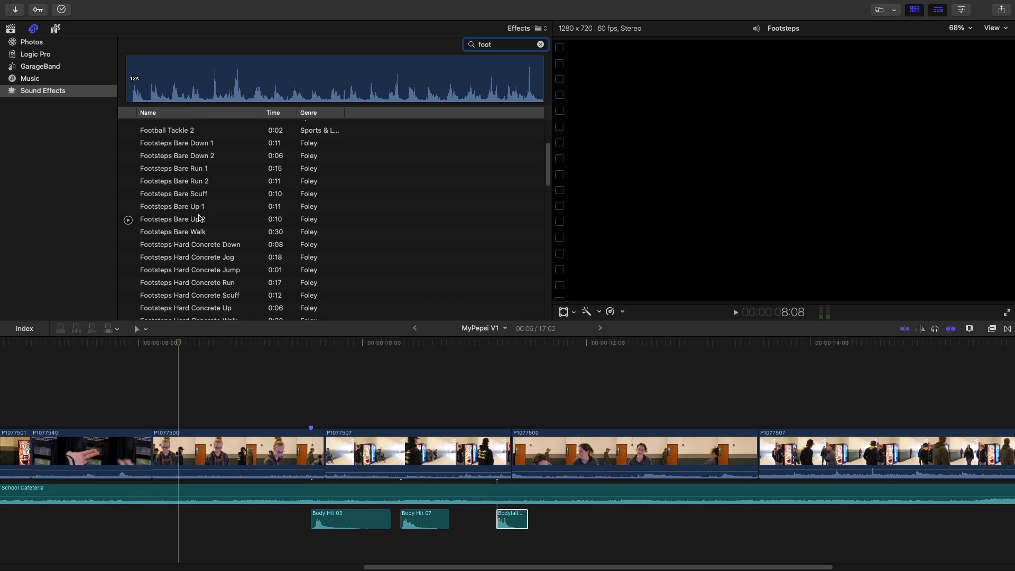
pyautogui.scroll(-10, 200, 217)
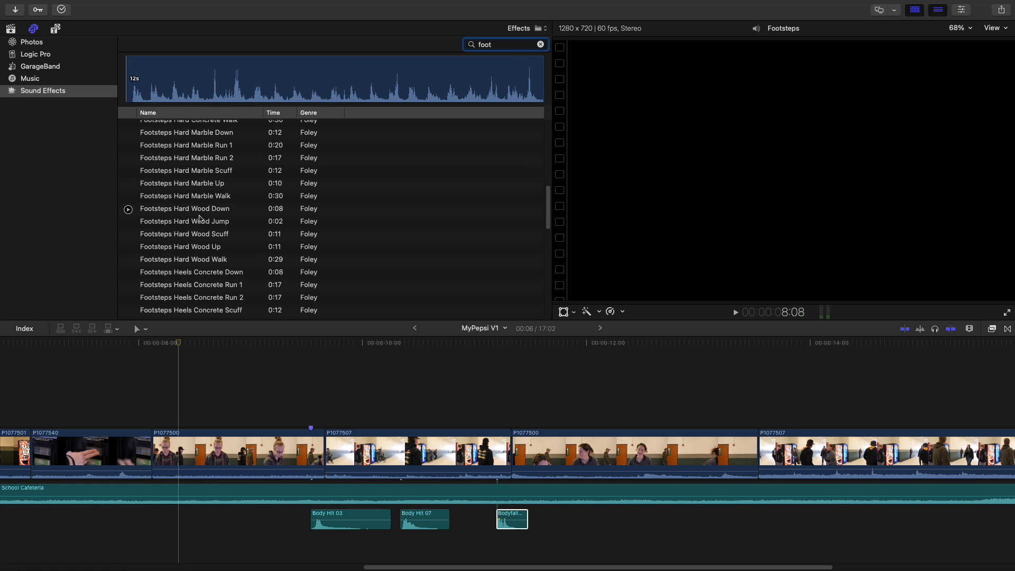
pyautogui.scroll(-5, 200, 218)
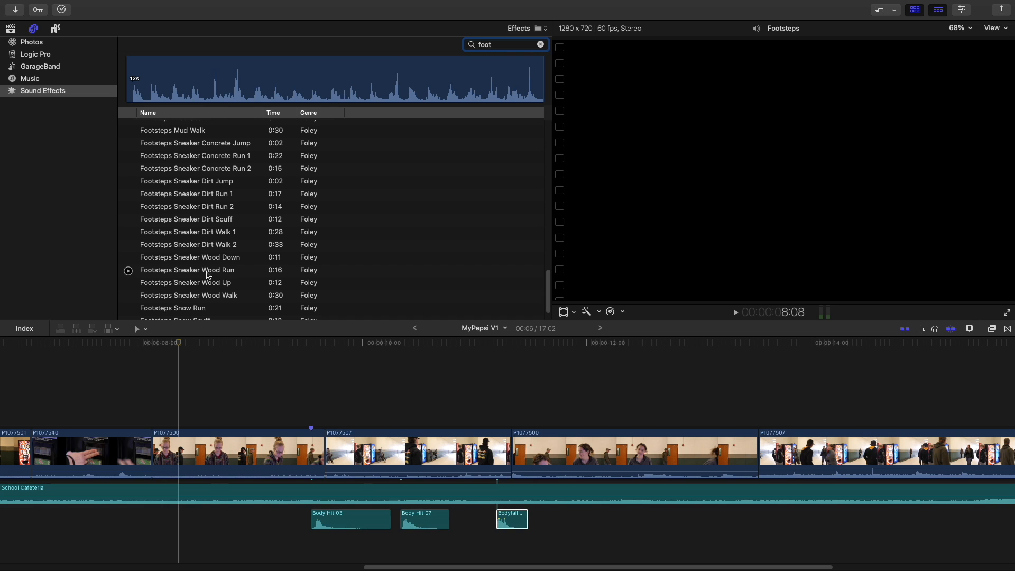
pyautogui.scroll(-2, 199, 213)
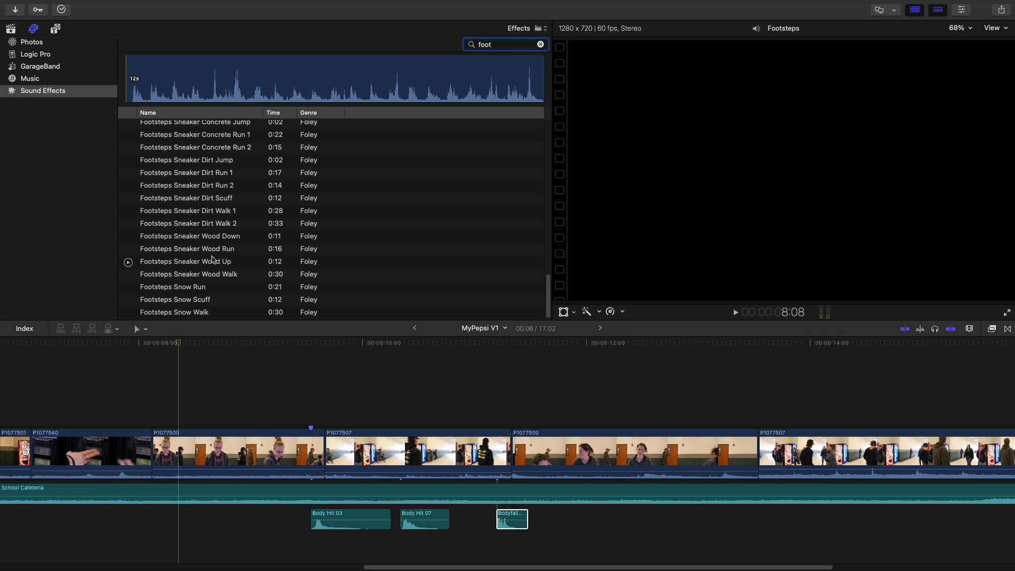
pyautogui.scroll(1, 240, 156)
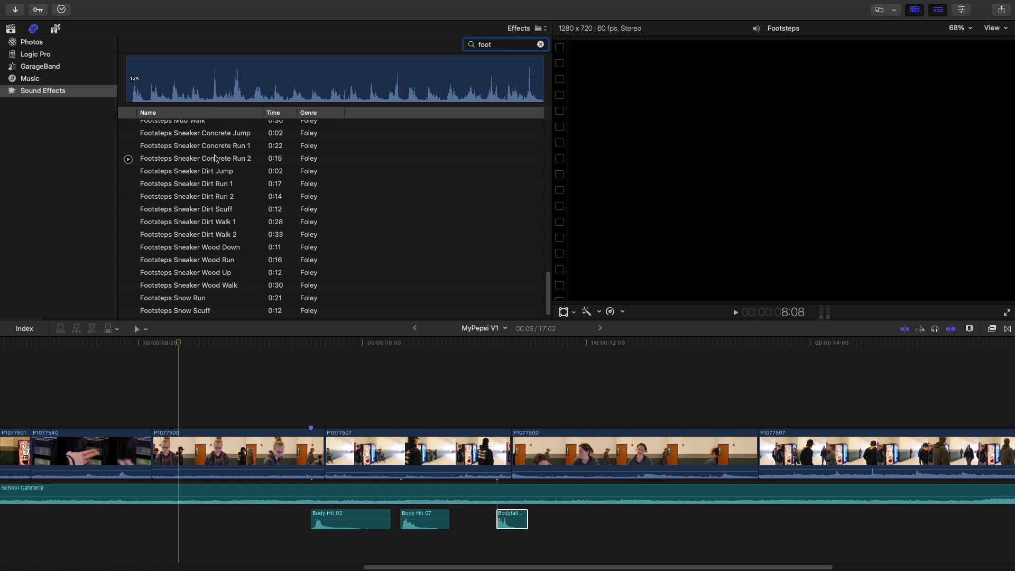
# Try the Footsteps Sneaker Concrete Run 1 effect under the P1077500 clip, then remove it after playback
pyautogui.click(217, 151)
pyautogui.moveTo(217, 150); pyautogui.dragTo(295, 550)
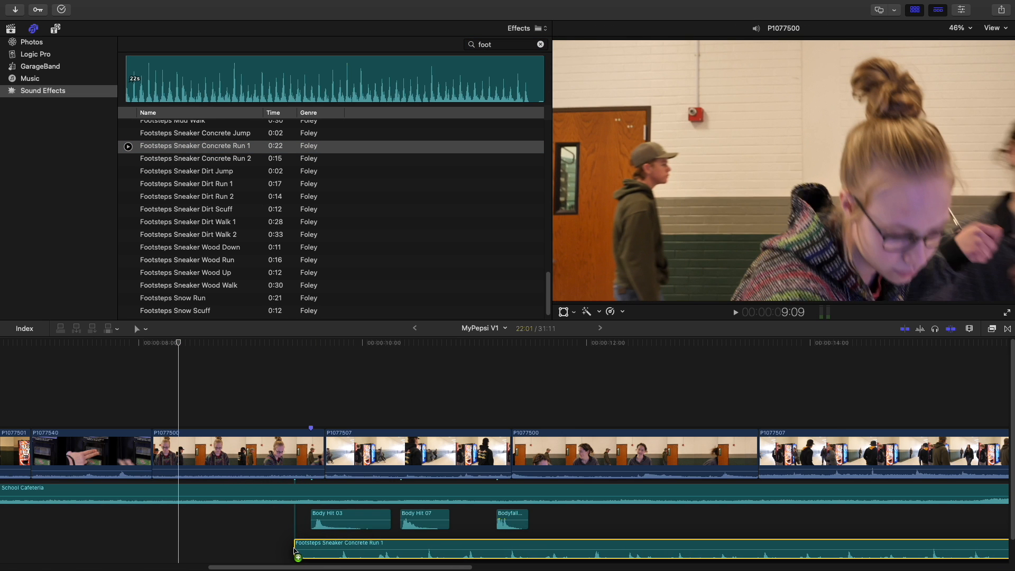
pyautogui.moveTo(295, 550); pyautogui.dragTo(191, 545)
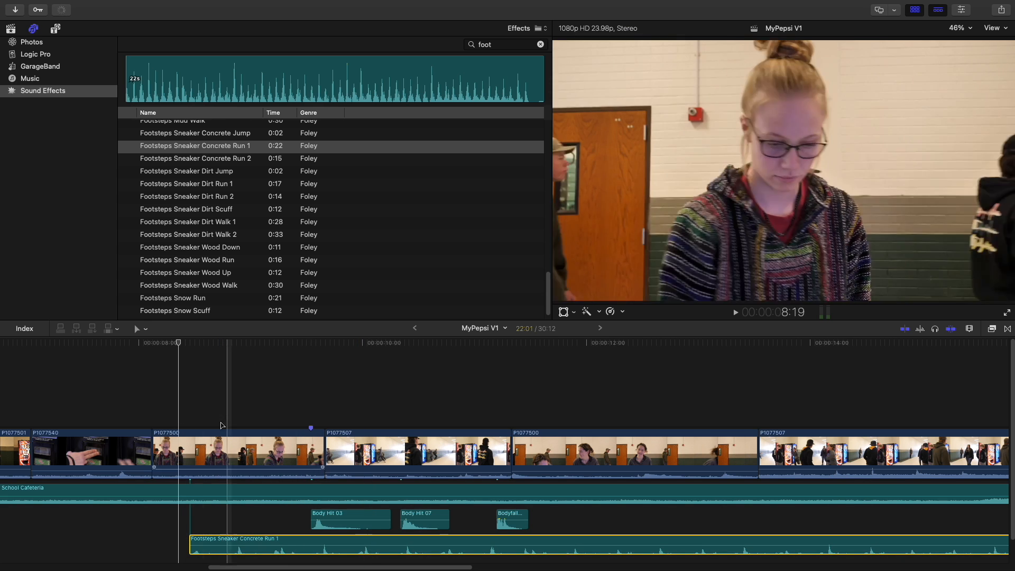
pyautogui.click(172, 344)
pyautogui.press('space')
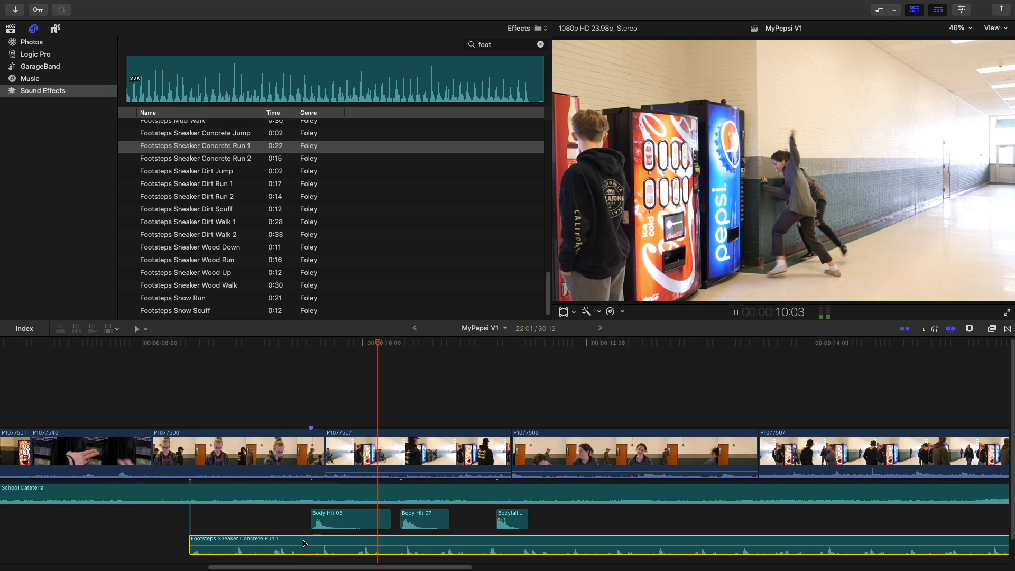
pyautogui.press('space')
pyautogui.press('Delete')
# Preview Footsteps Sneaker Concrete Run 2 and browse the other footsteps effects for a running sound on concrete
pyautogui.click(193, 160)
pyautogui.press('space')
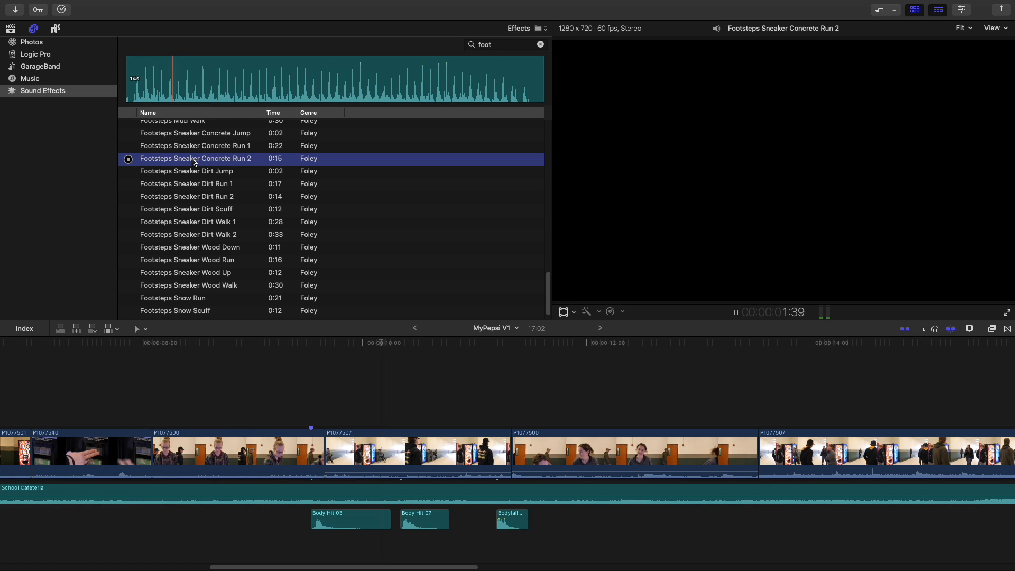
pyautogui.scroll(3, 196, 162)
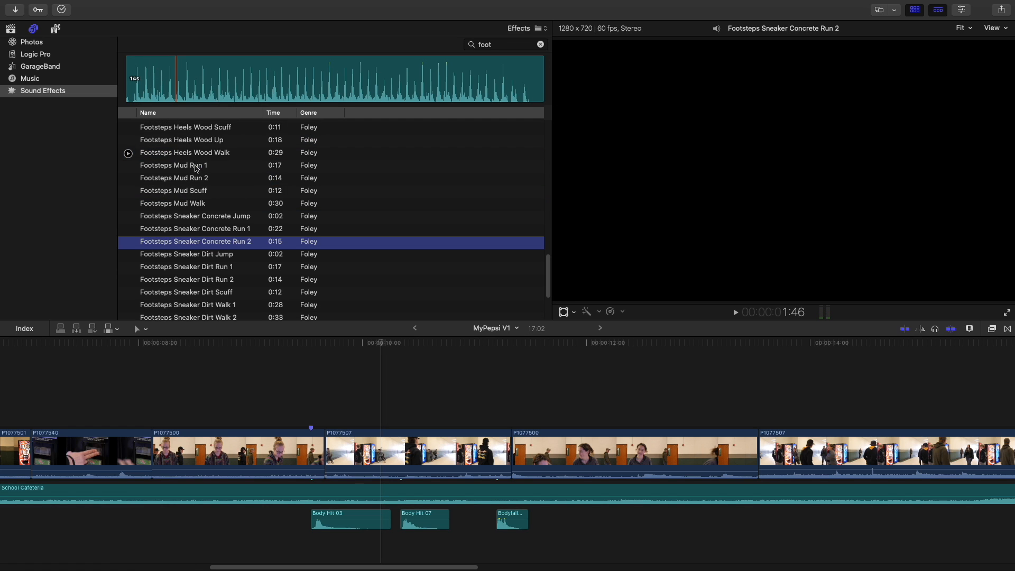
pyautogui.scroll(10, 196, 249)
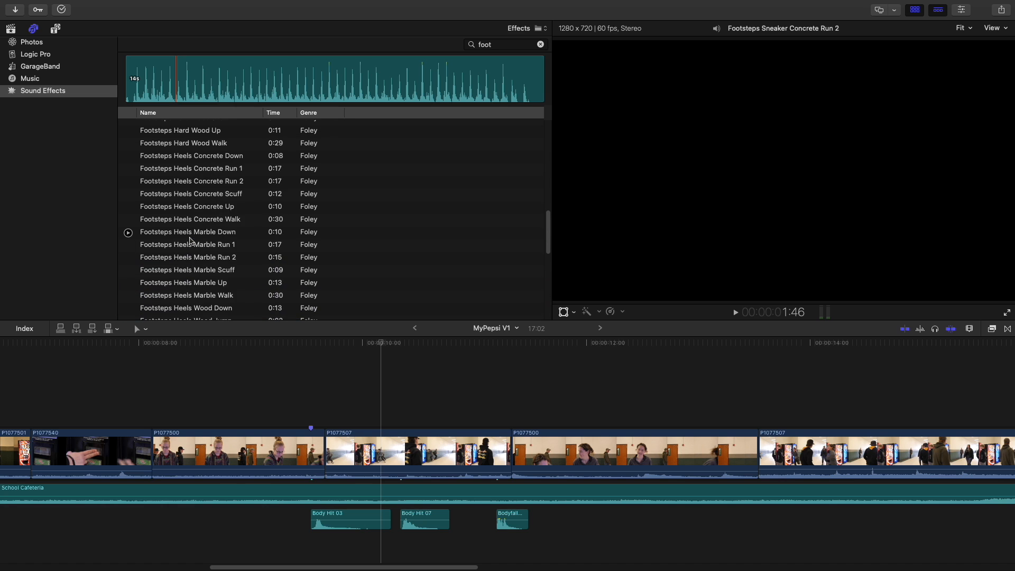
pyautogui.scroll(3, 191, 241)
pyautogui.scroll(2, 196, 203)
pyautogui.scroll(1, 196, 195)
# Add the Footsteps Hard Concrete Run effect below the body hits from about 8:12 and play it back
pyautogui.click(196, 137)
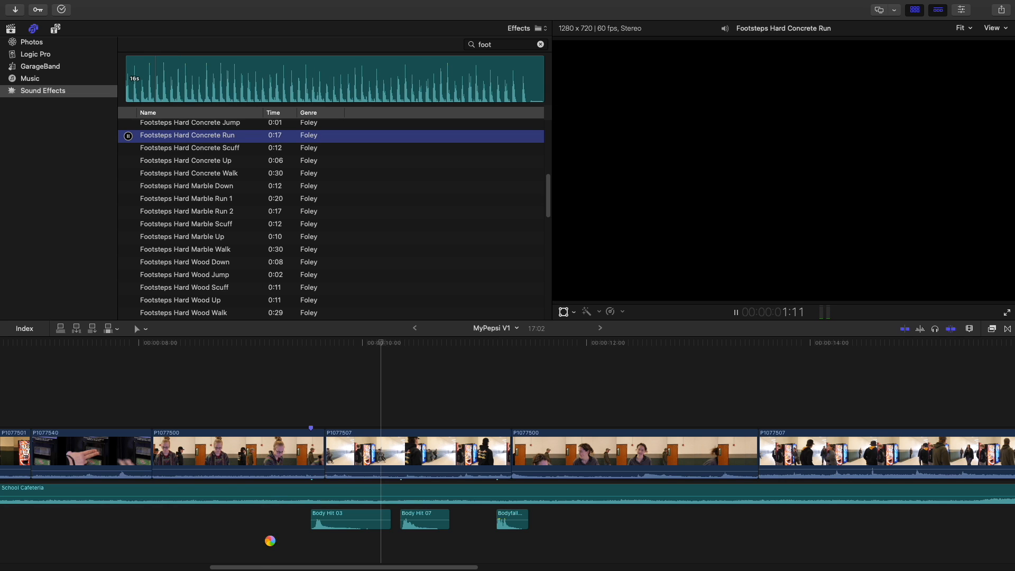
pyautogui.moveTo(271, 540); pyautogui.dragTo(196, 541)
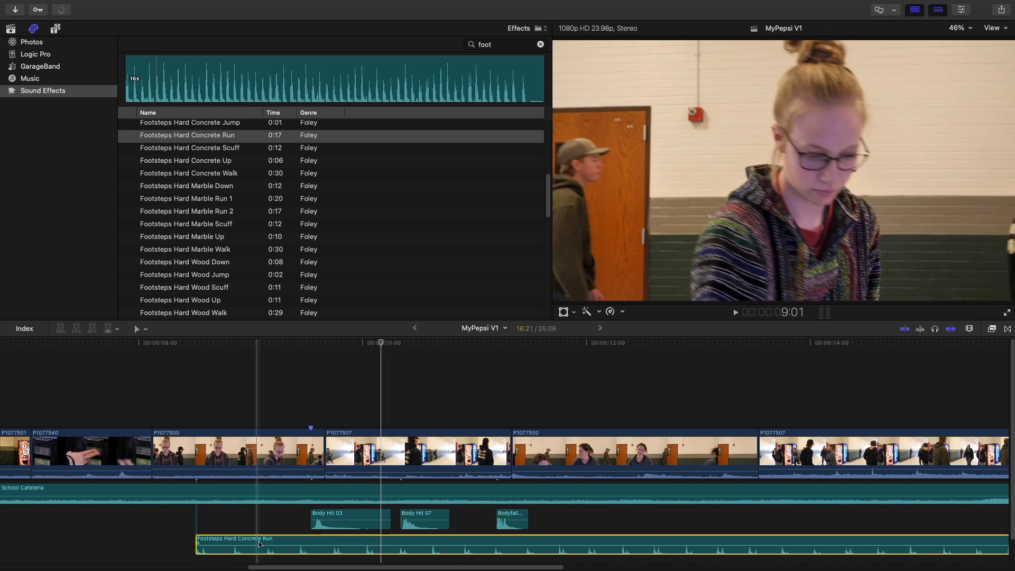
pyautogui.press('space')
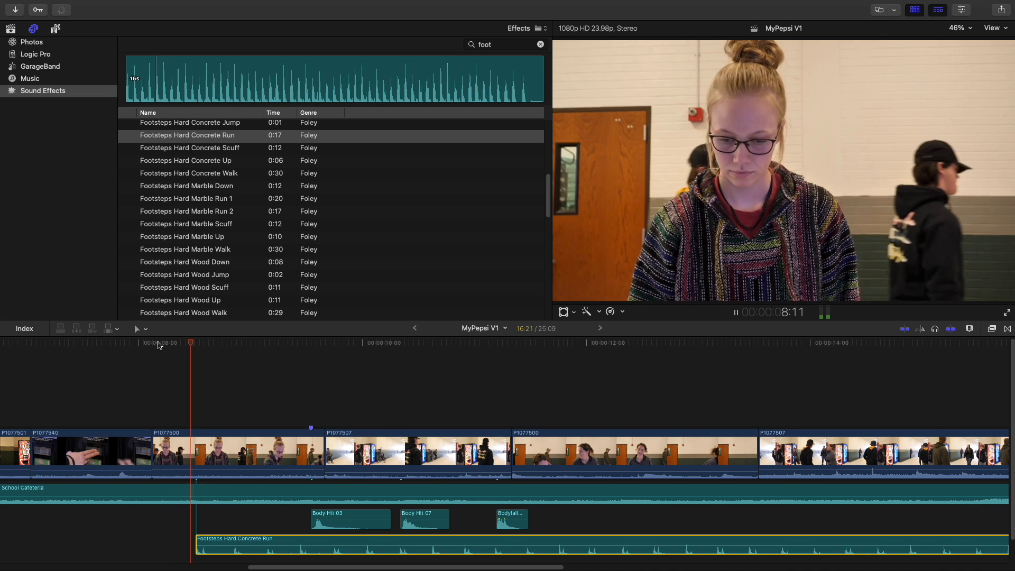
pyautogui.press('space')
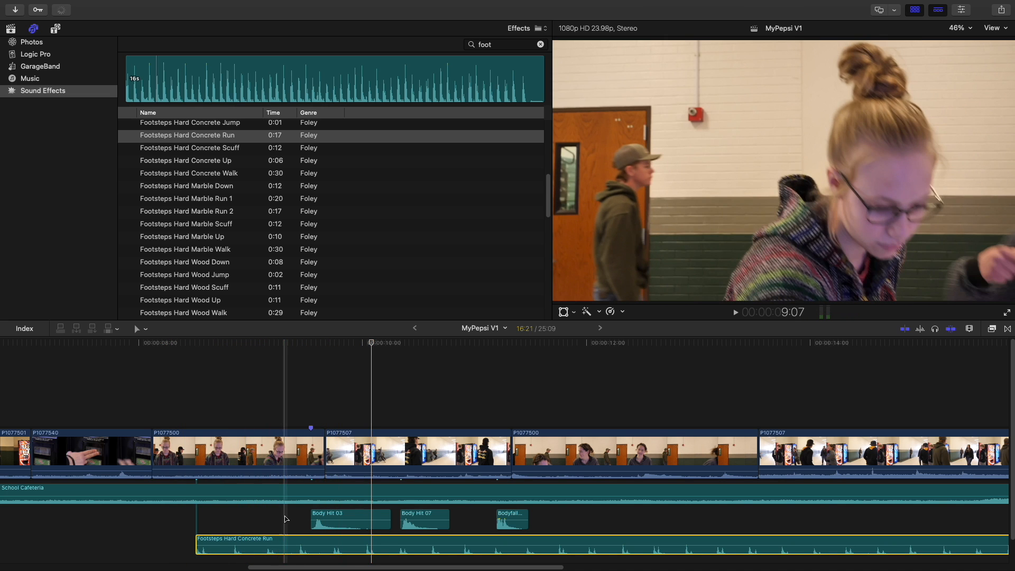
# Move the Footsteps Hard Concrete Run clip earlier to the start of the P1077500 clip and check it in playback
pyautogui.moveTo(290, 540); pyautogui.dragTo(246, 541)
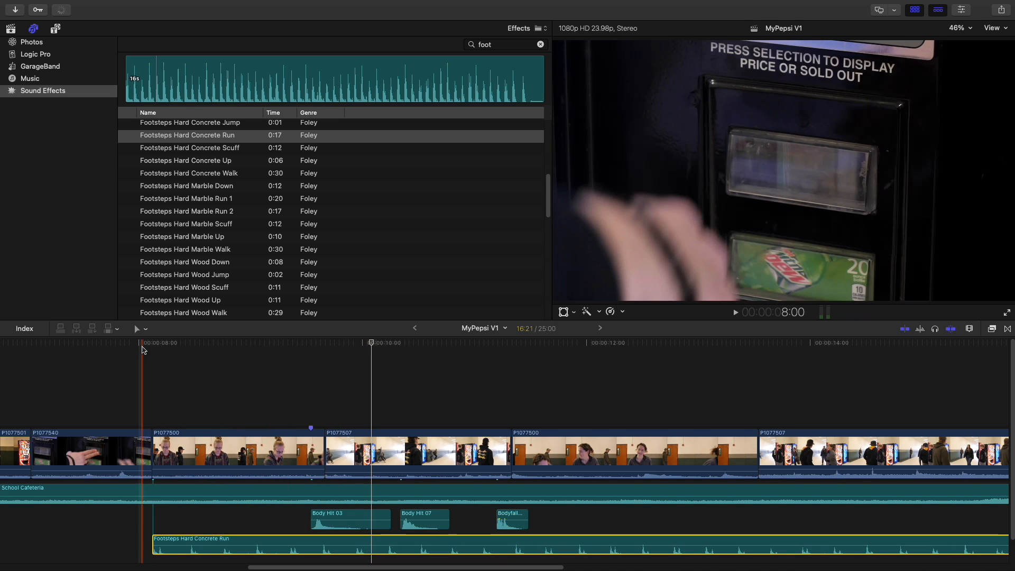
pyautogui.press('space')
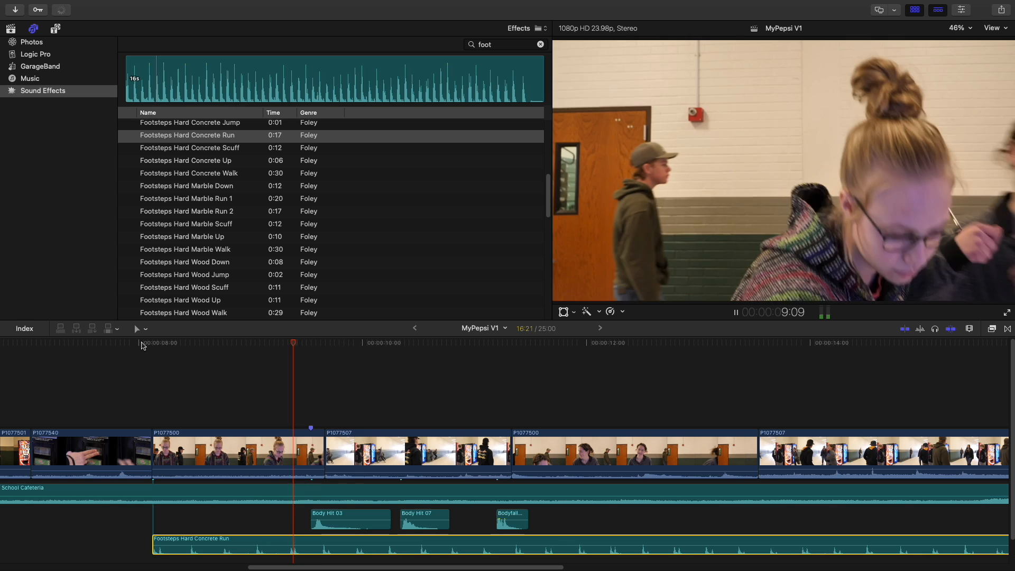
pyautogui.press('space')
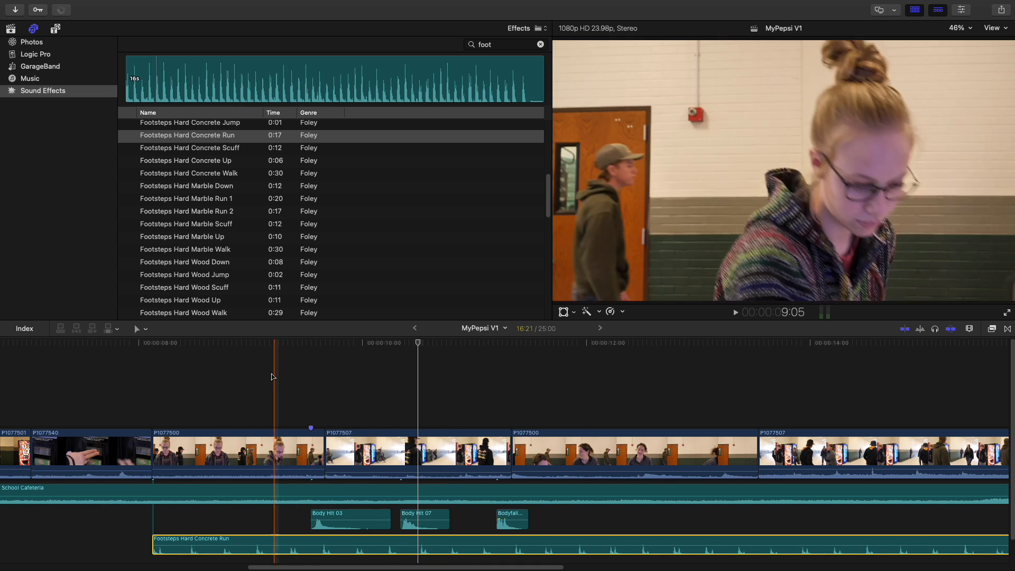
# Cut the Footsteps Hard Concrete Run clip at about 9:18, just into the P1077507 clip, and delete the remainder
pyautogui.click(139, 327)
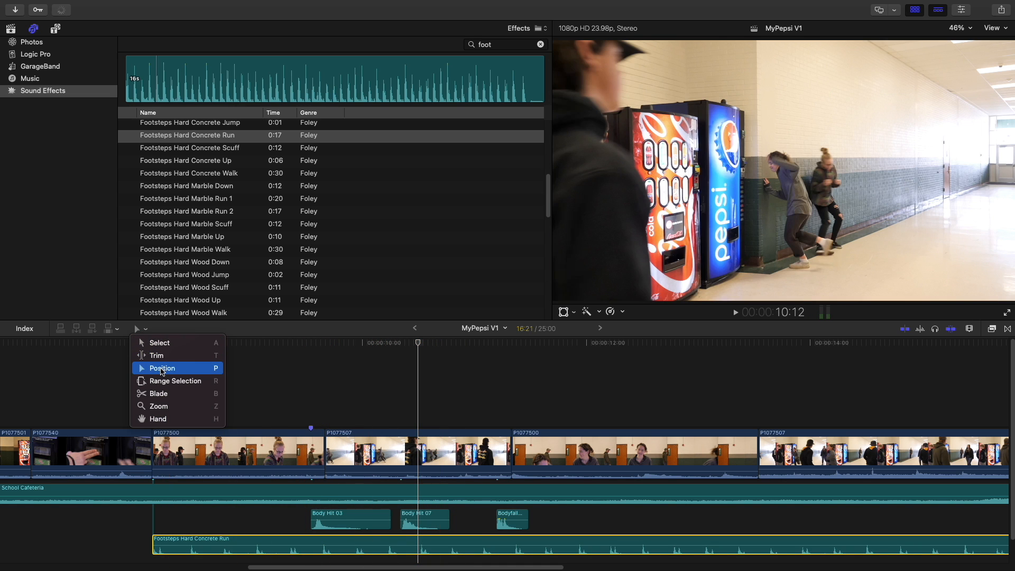
pyautogui.click(158, 394)
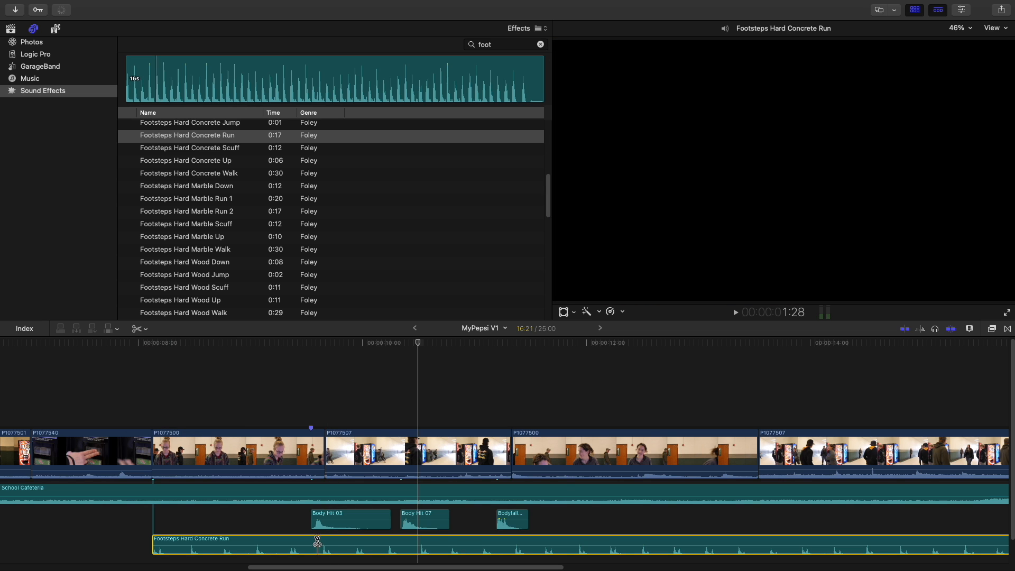
pyautogui.click(336, 539)
pyautogui.press('a')
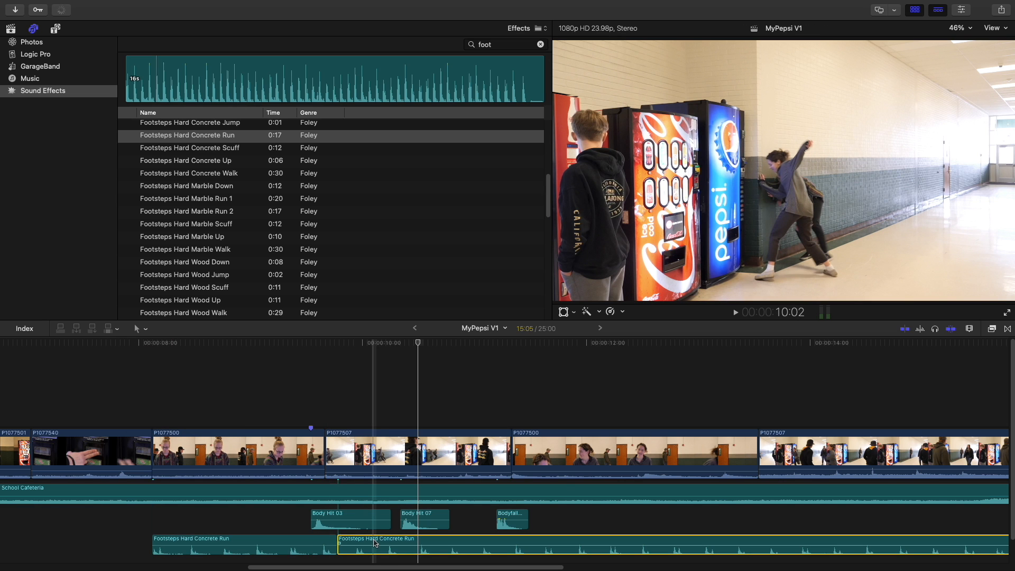
pyautogui.press('Delete')
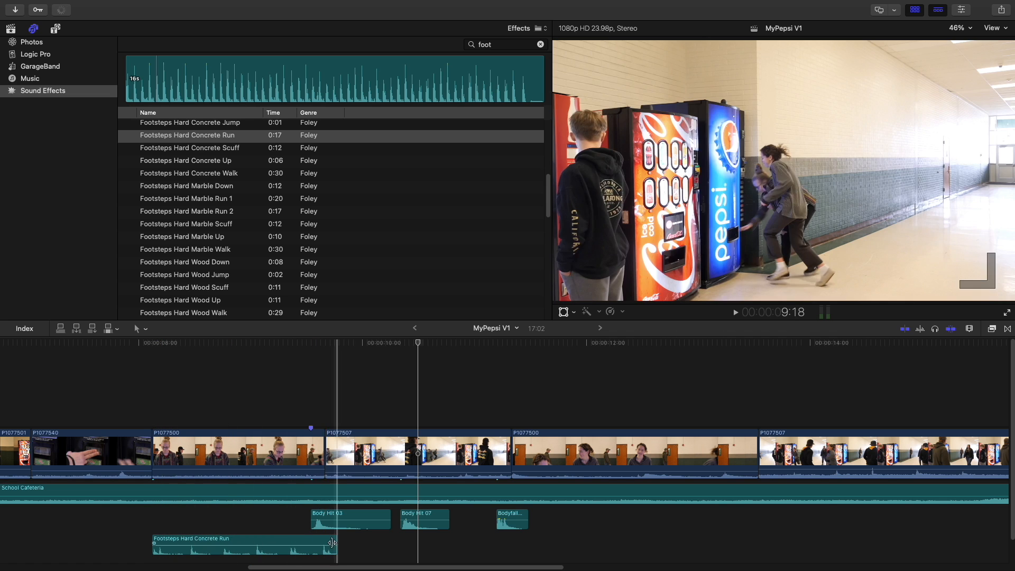
# Add volume keyframes to the footsteps clip at about 8:05 and 9:09, lower the first so the steps get louder, and play it back
pyautogui.scroll(-2, 264, 544)
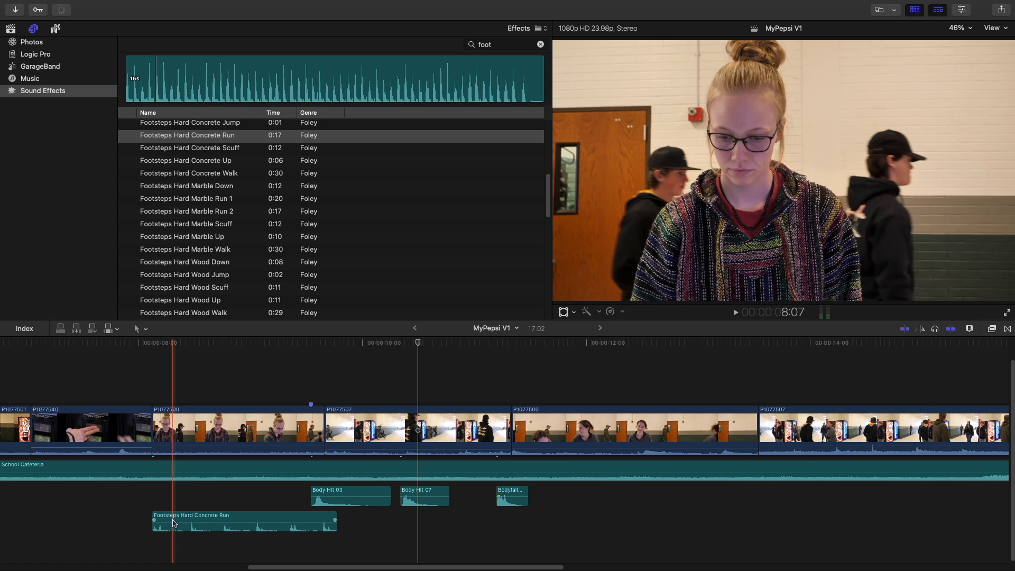
pyautogui.moveTo(173, 516)
pyautogui.mouseDown()
pyautogui.moveTo(174, 527)
pyautogui.moveTo(176, 516)
pyautogui.mouseUp()
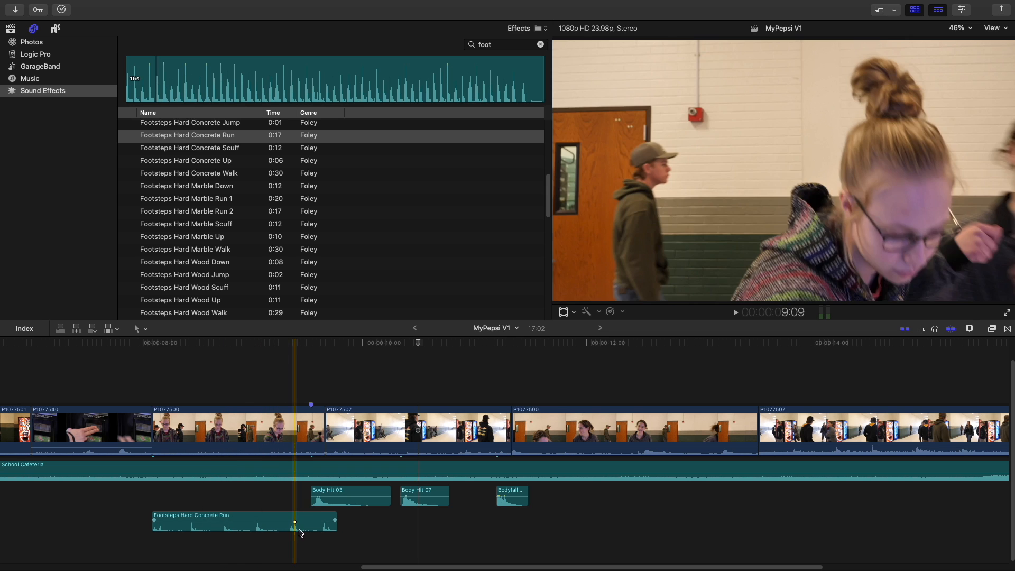
pyautogui.keyDown('alt'); pyautogui.click(295, 522); pyautogui.keyUp('alt')
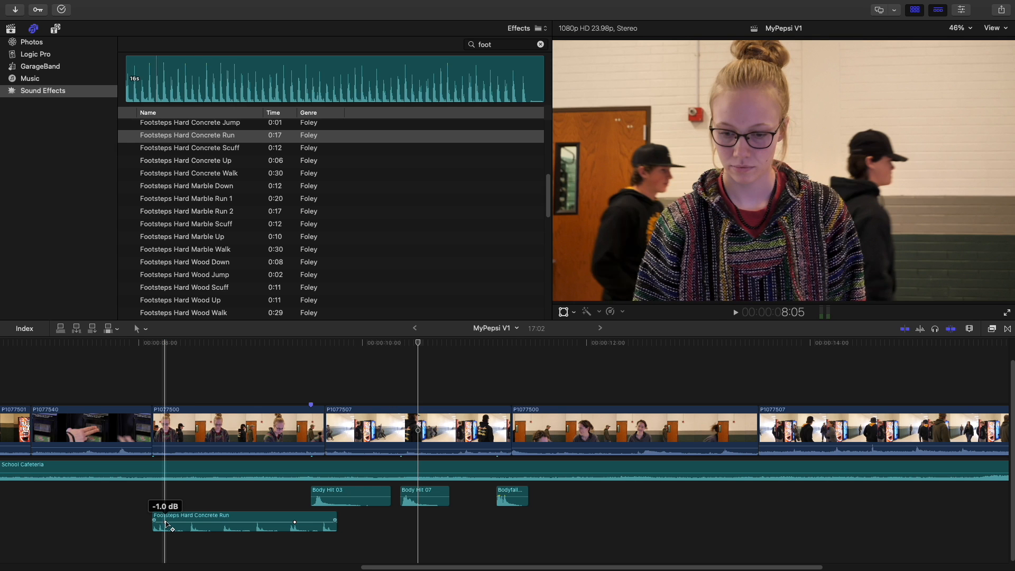
pyautogui.moveTo(166, 524); pyautogui.dragTo(165, 525)
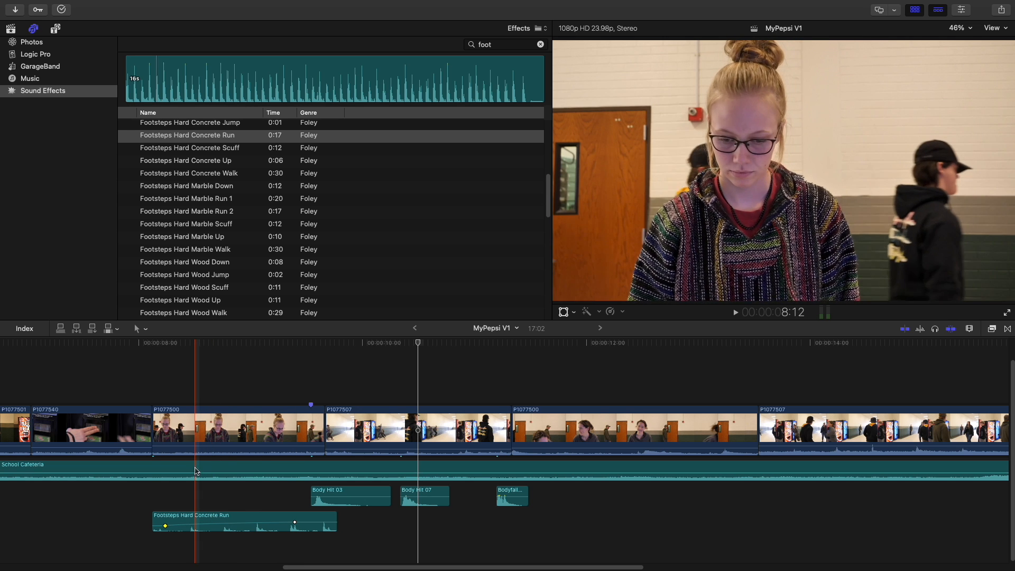
pyautogui.click(132, 347)
pyautogui.press('space')
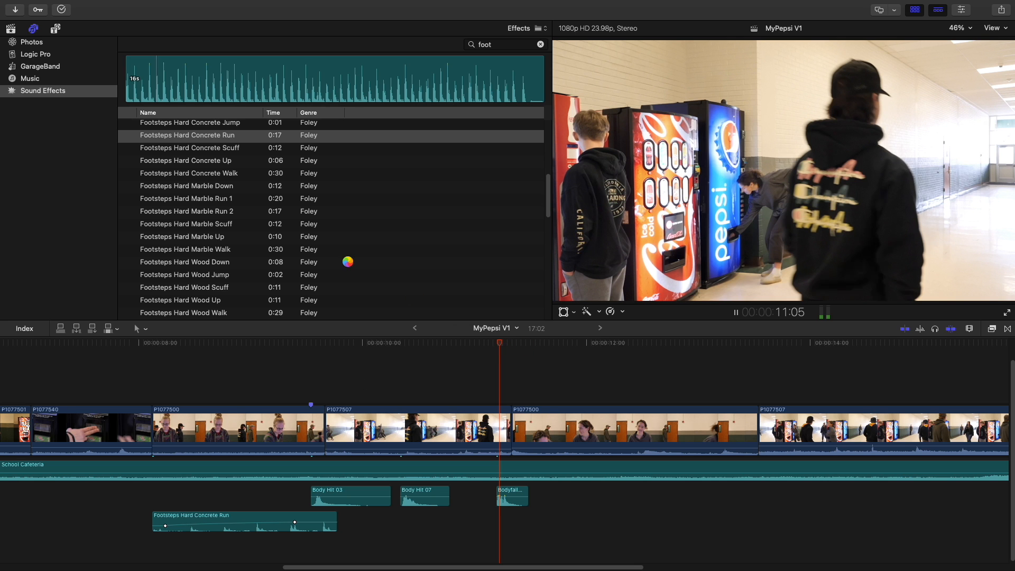
pyautogui.press('space')
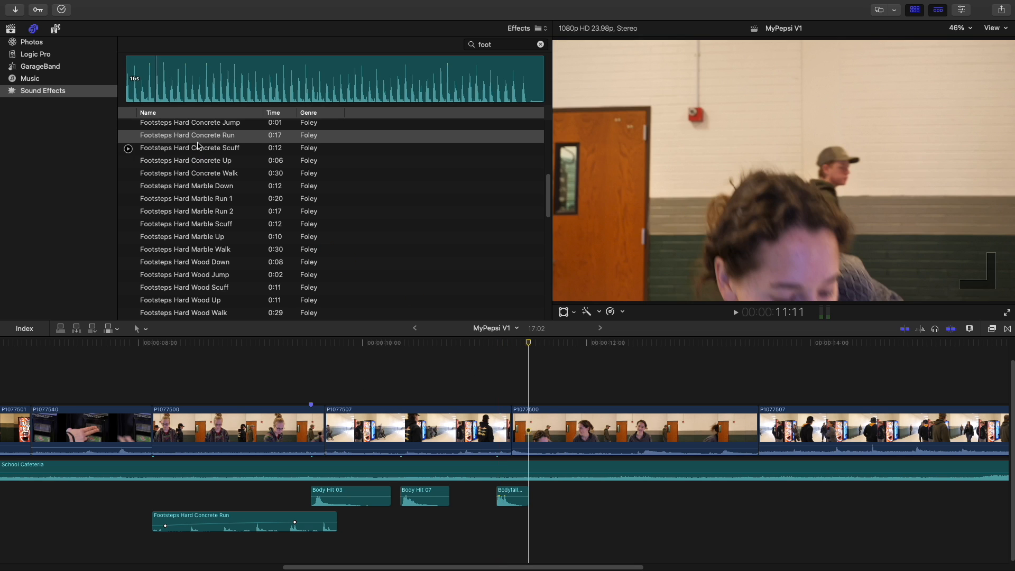
# Add a second Footsteps Hard Concrete Run effect below the second P1077500 clip and move its start to about 12:22
pyautogui.moveTo(195, 139); pyautogui.dragTo(514, 524)
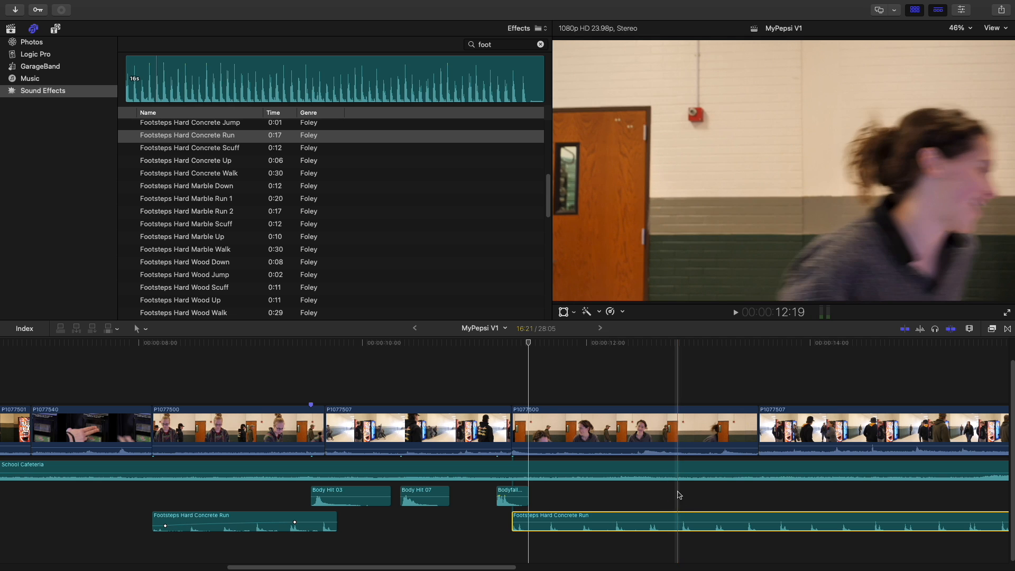
pyautogui.click(688, 402)
pyautogui.moveTo(584, 520); pyautogui.dragTo(709, 493)
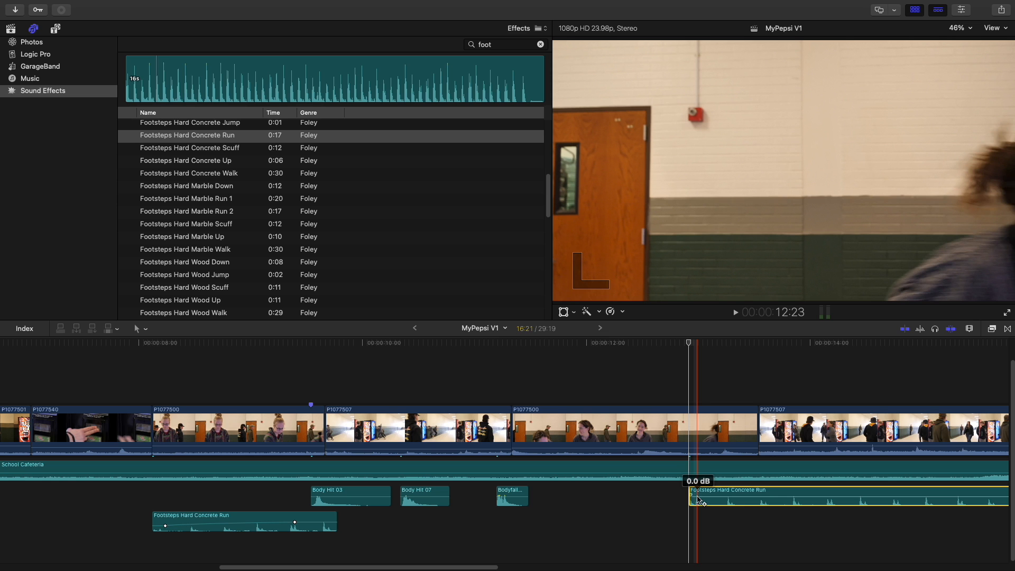
# Fade the second footsteps clip with a volume keyframe near its start and a lowered one at about 15:08
pyautogui.keyDown('alt'); pyautogui.click(728, 497); pyautogui.keyUp('alt')
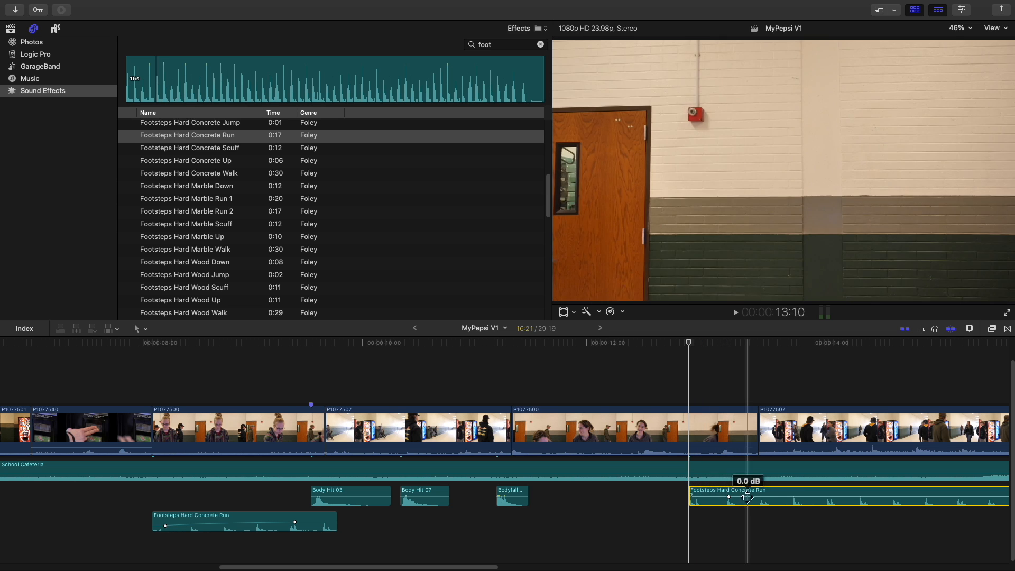
pyautogui.moveTo(489, 566); pyautogui.dragTo(567, 565)
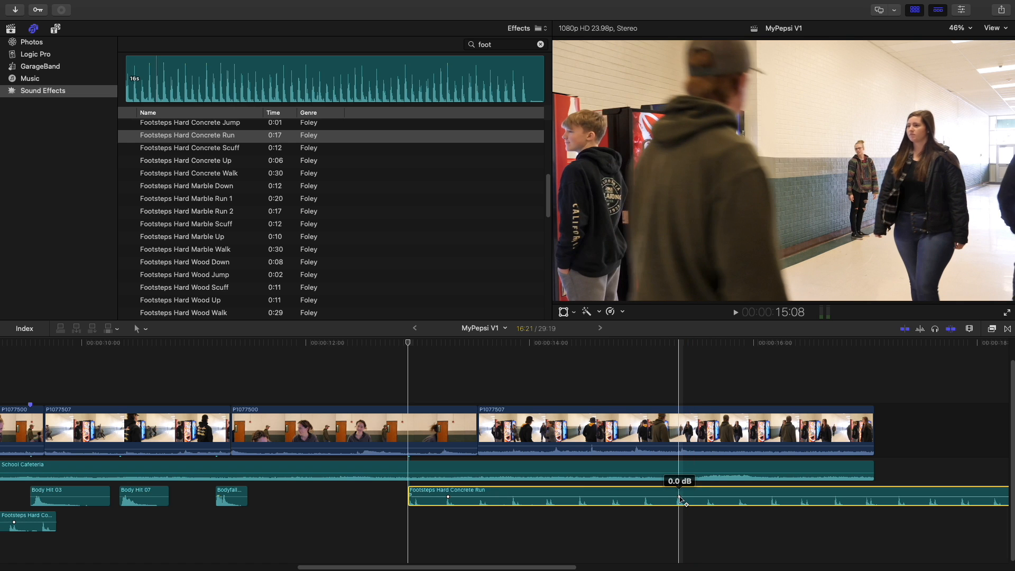
pyautogui.moveTo(680, 498); pyautogui.dragTo(678, 501)
# Cut the second footsteps clip at about 15:11, just past its last volume keyframe, and delete the remainder
pyautogui.press('b')
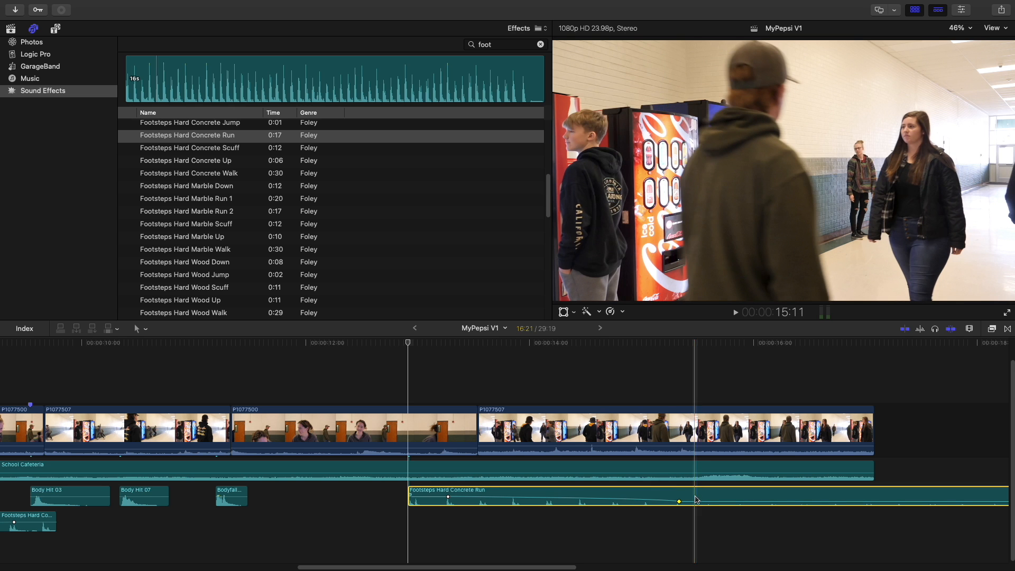
pyautogui.click(695, 496)
pyautogui.press('a')
pyautogui.click(720, 496)
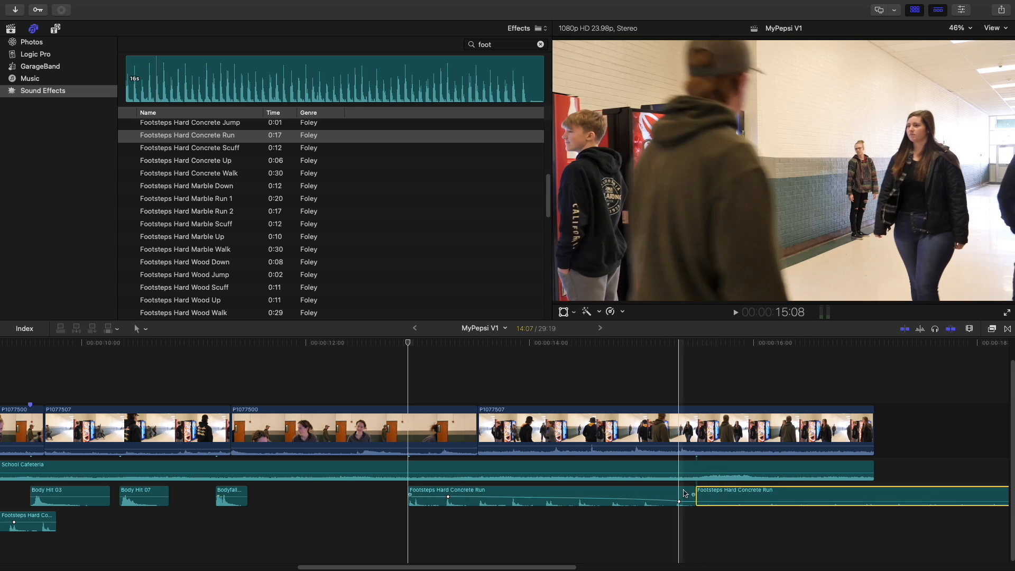
pyautogui.press('b')
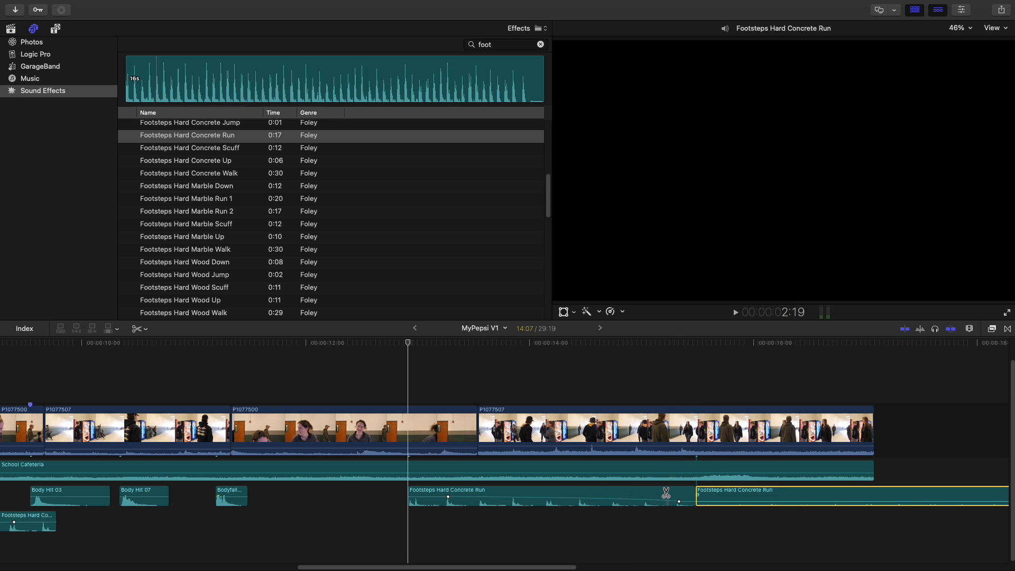
pyautogui.press('a')
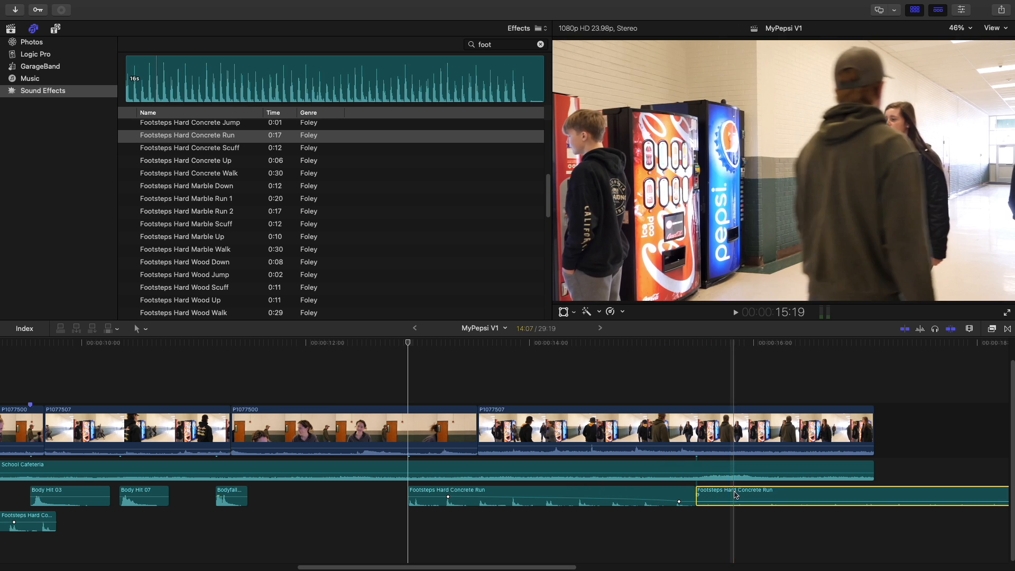
pyautogui.press('Delete')
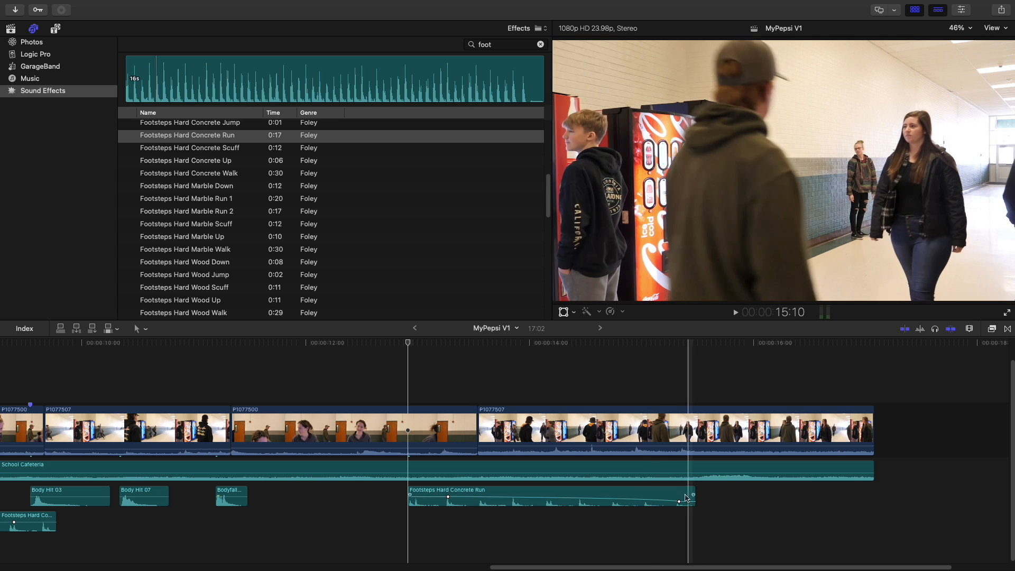
# Lower the last P1077507 clip's own audio until it is silent and check the ending in playback
pyautogui.press('space')
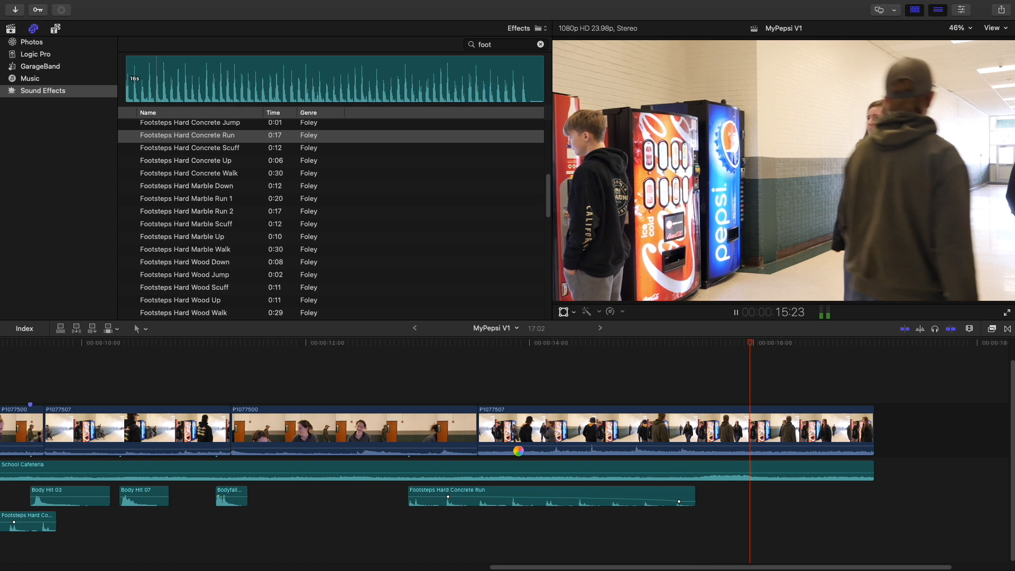
pyautogui.click(587, 447)
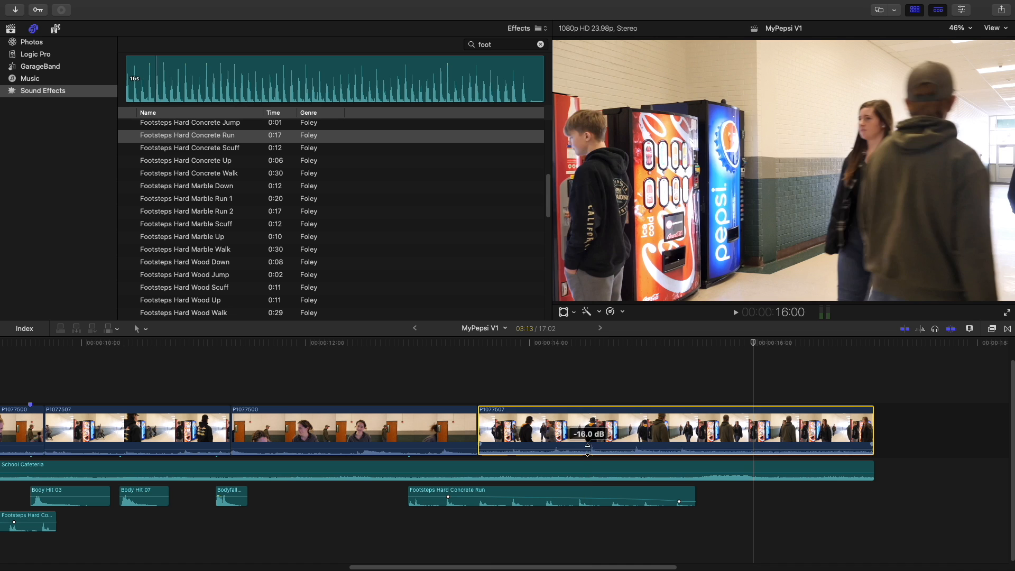
pyautogui.press('space')
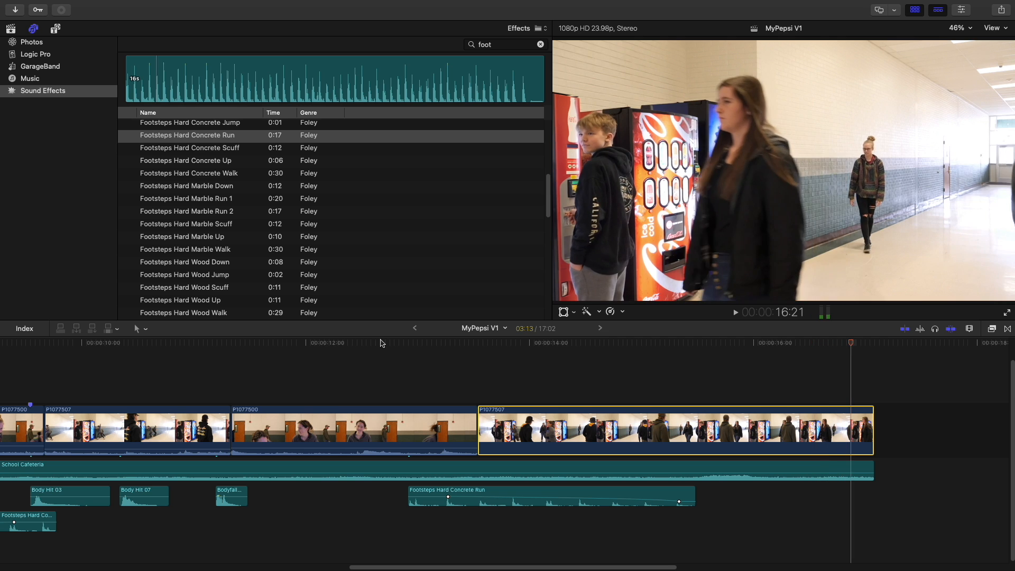
pyautogui.press('space')
# Raise the second volume keyframe of the first footsteps clip slightly so the running ends louder
pyautogui.click(141, 346)
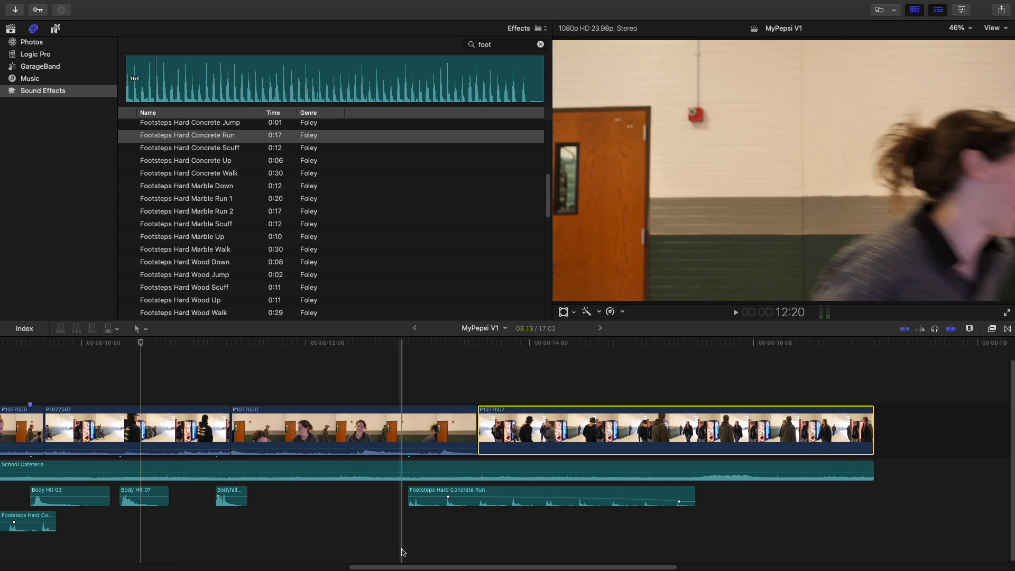
pyautogui.moveTo(405, 567); pyautogui.dragTo(298, 569)
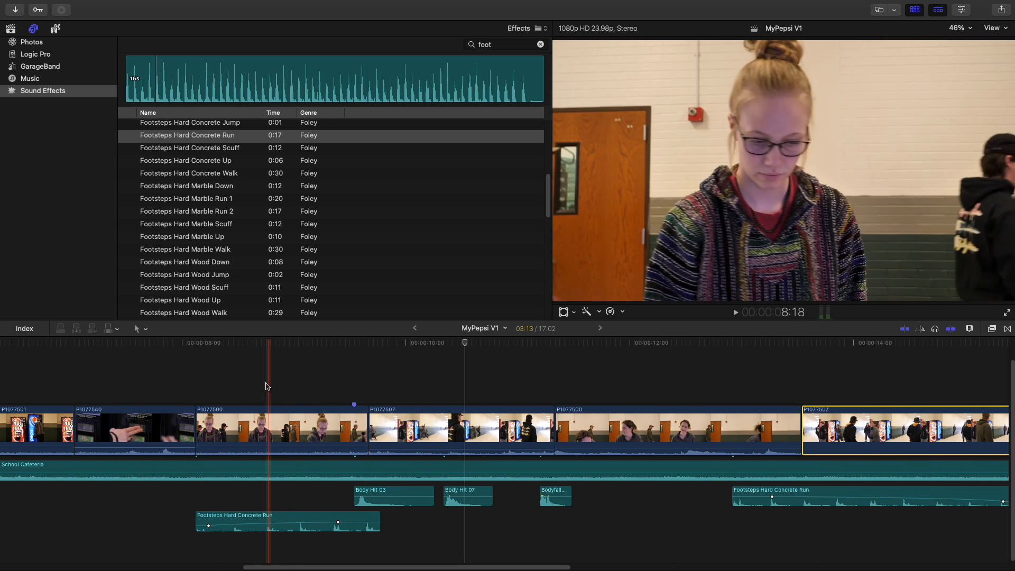
pyautogui.click(227, 344)
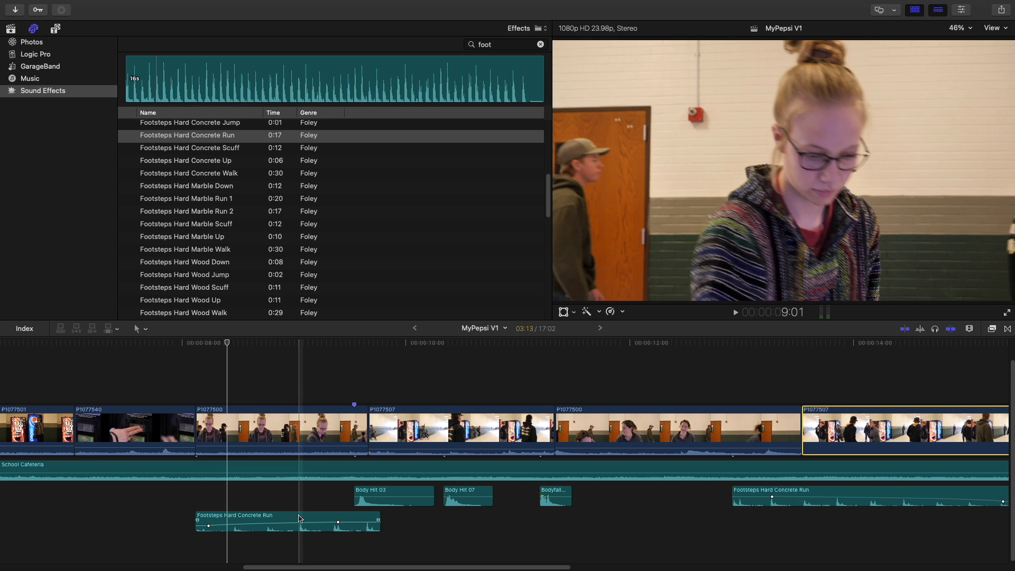
pyautogui.click(309, 522)
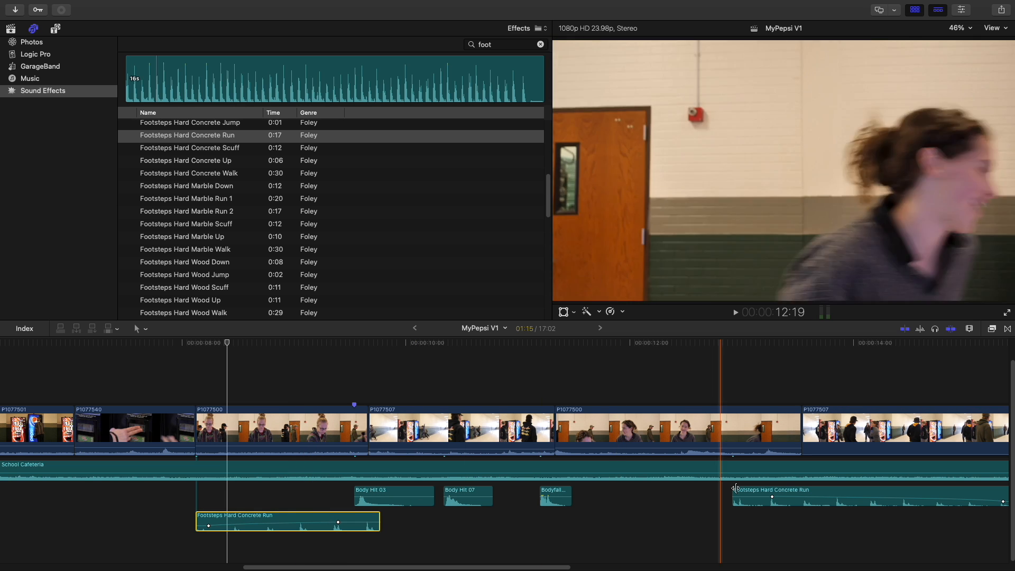
pyautogui.click(816, 494)
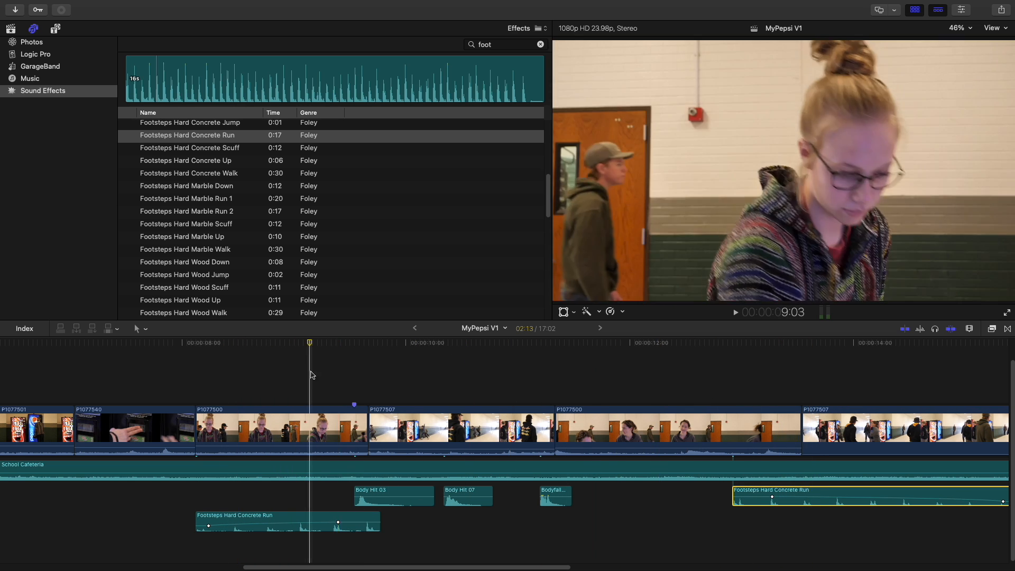
pyautogui.click(230, 344)
pyautogui.moveTo(230, 345); pyautogui.dragTo(216, 345)
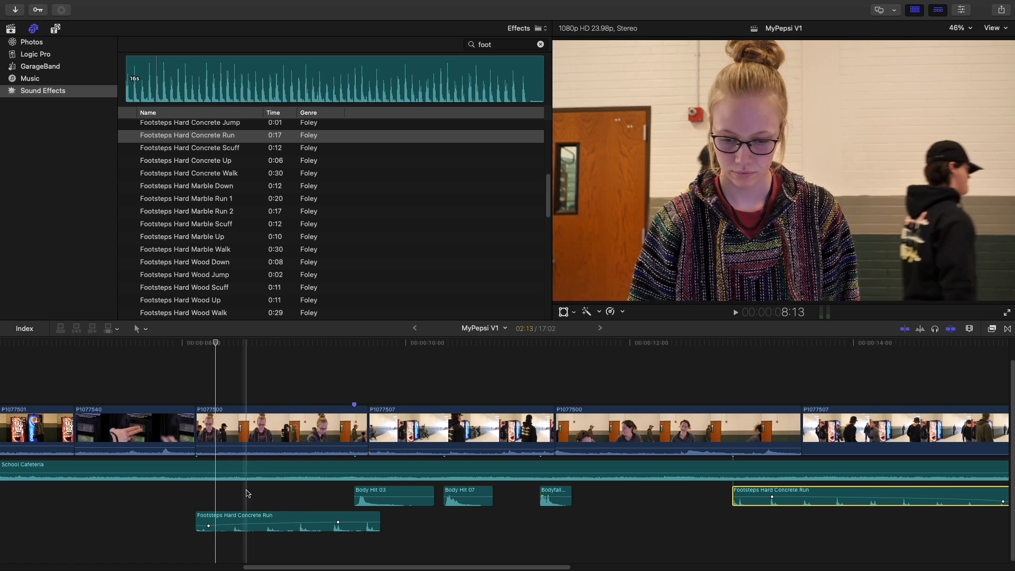
pyautogui.click(282, 518)
pyautogui.click(338, 521)
pyautogui.moveTo(338, 521); pyautogui.dragTo(338, 519)
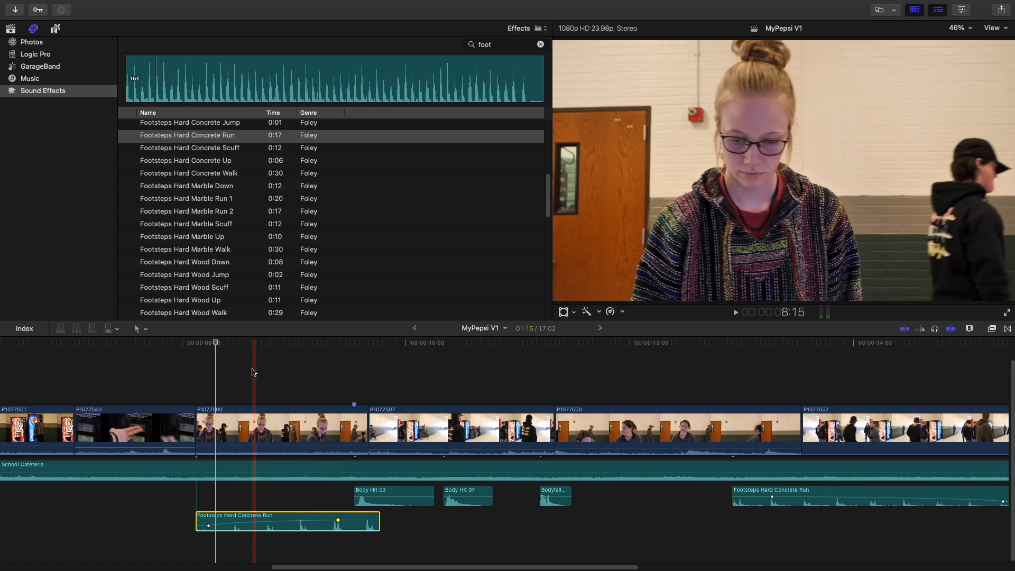
pyautogui.click(222, 344)
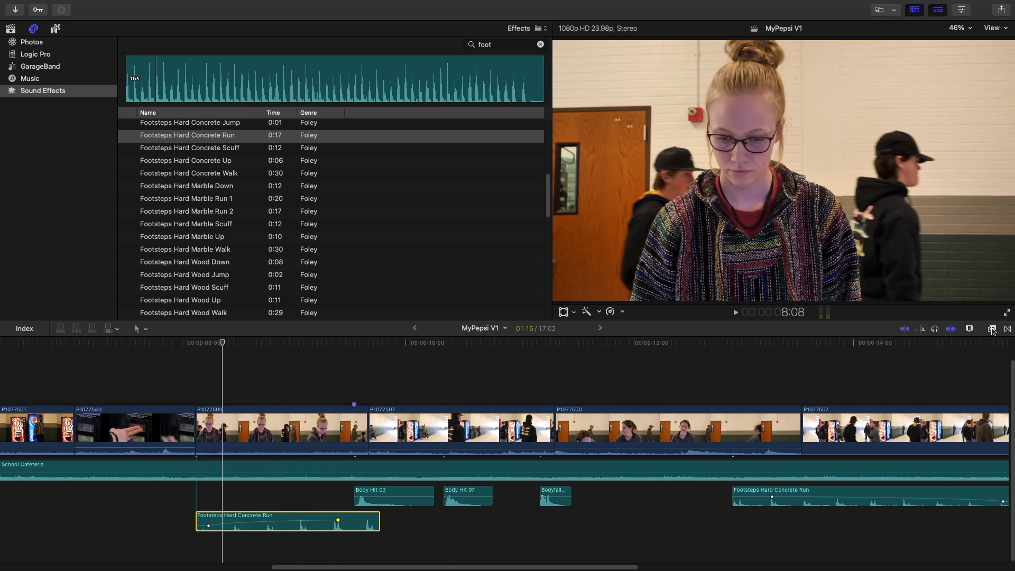
# Open the effects browser and look through all video and audio effects down to the audio effects
pyautogui.click(991, 329)
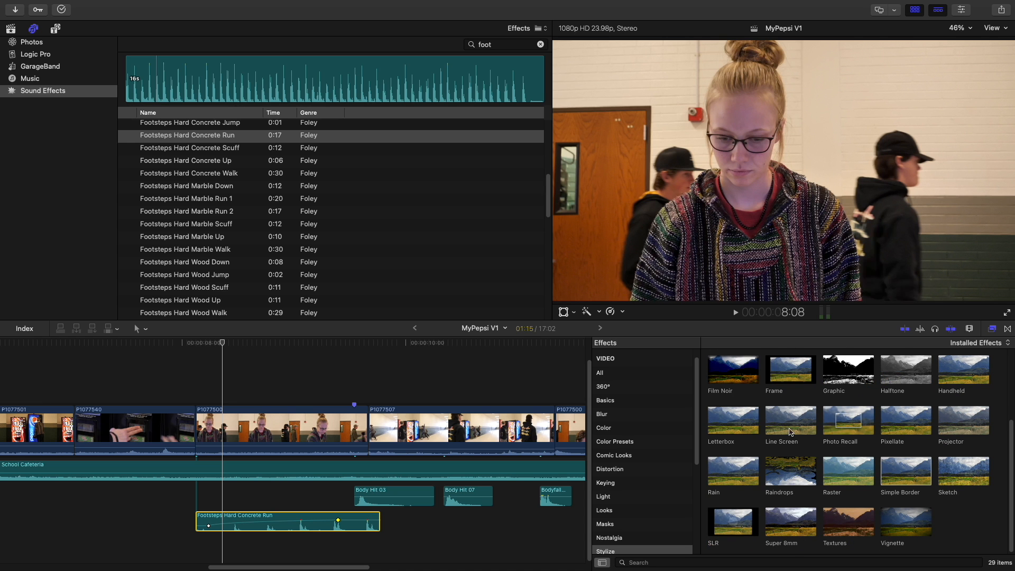
pyautogui.scroll(3, 793, 441)
pyautogui.scroll(2, 650, 409)
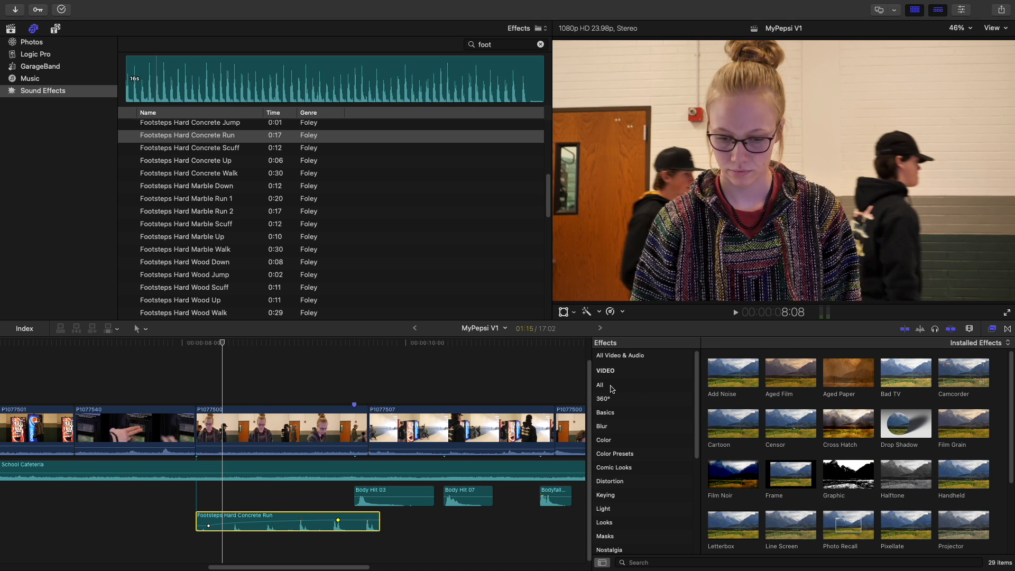
pyautogui.click(626, 356)
pyautogui.scroll(-15, 745, 397)
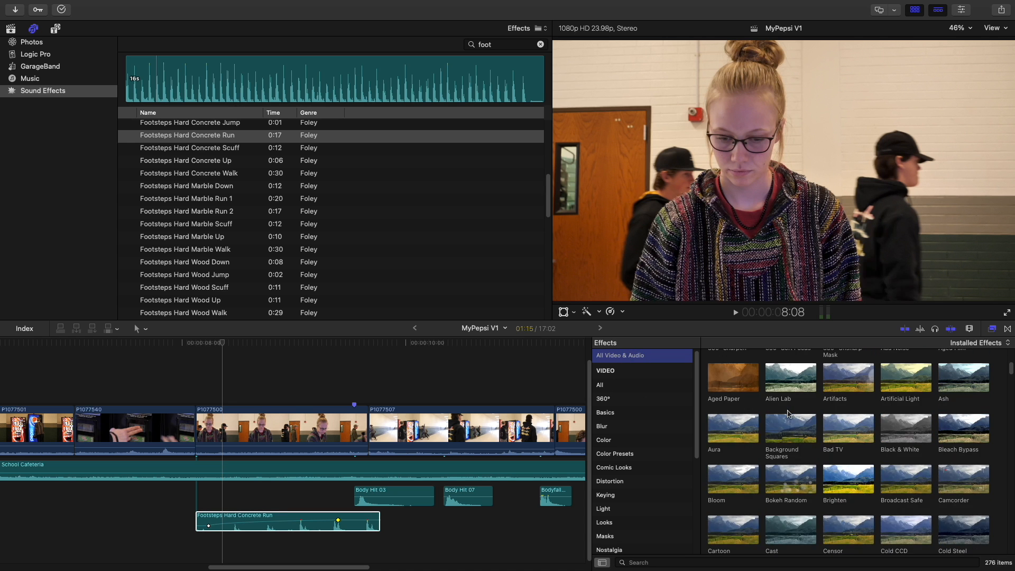
pyautogui.scroll(-10, 781, 421)
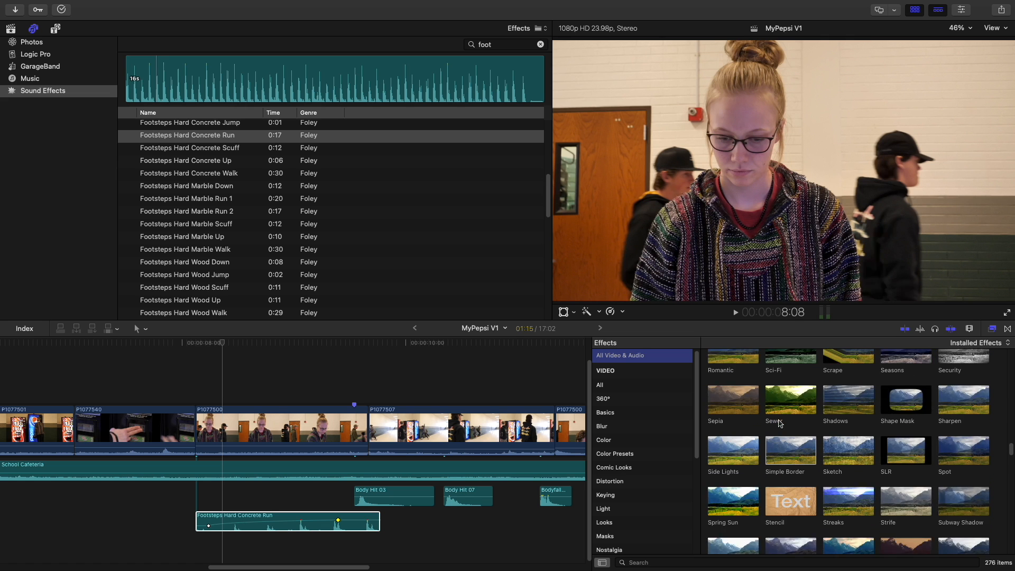
pyautogui.scroll(-5, 1011, 465)
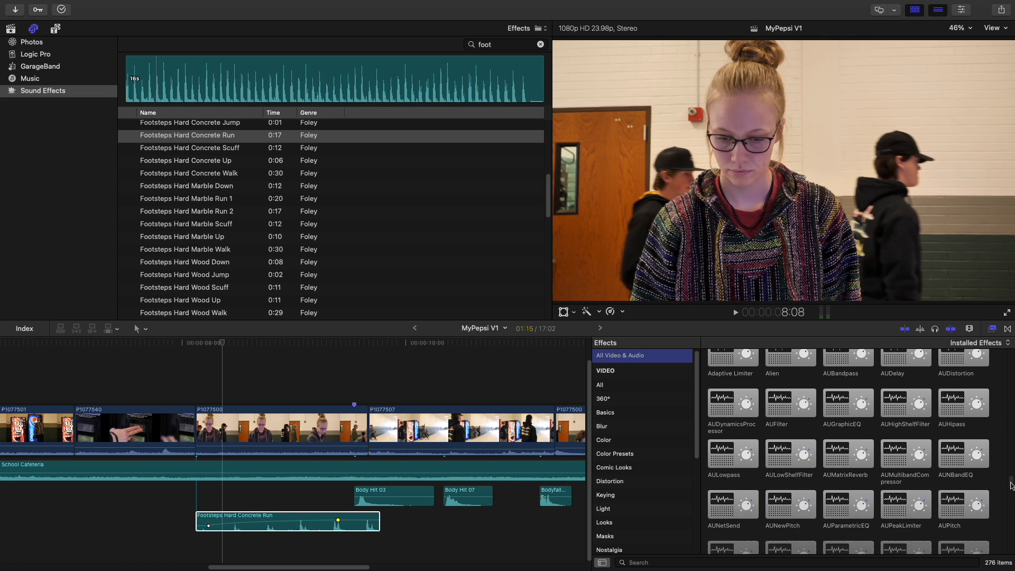
pyautogui.scroll(-5, 664, 425)
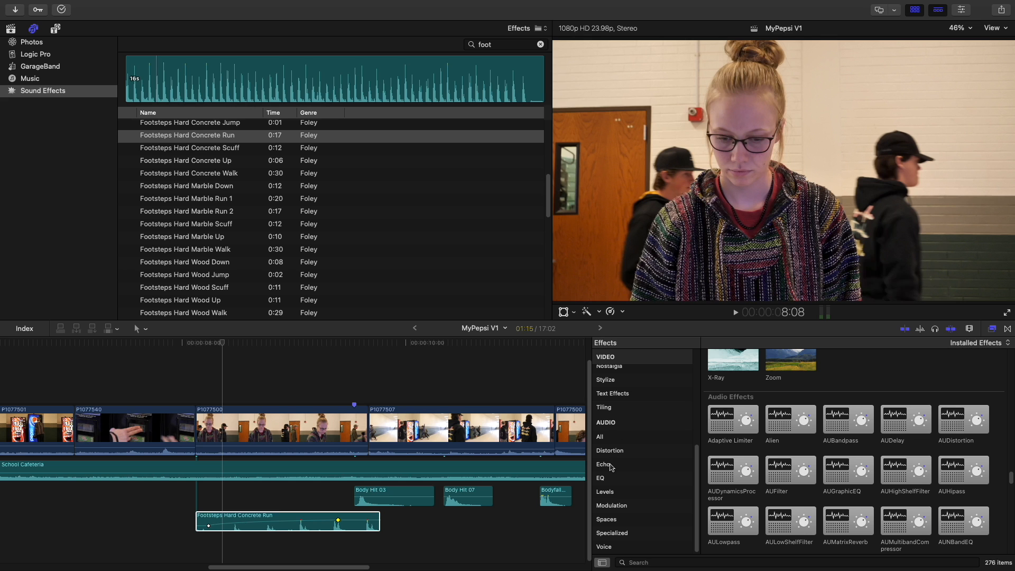
# Apply the Cathedral effect from the Spaces audio category to the first Footsteps Hard Concrete Run clip
pyautogui.click(611, 465)
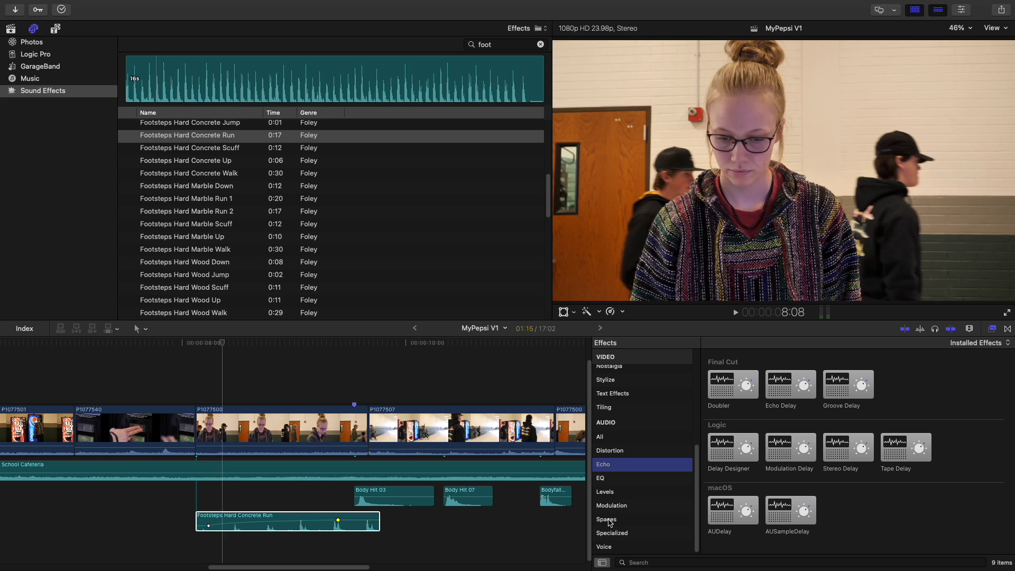
pyautogui.click(611, 520)
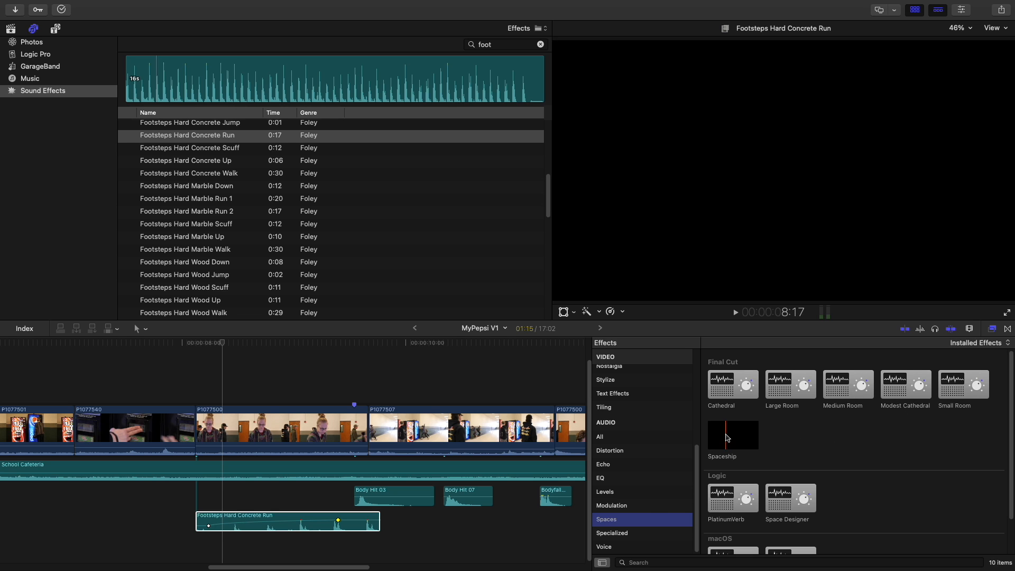
pyautogui.click(727, 390)
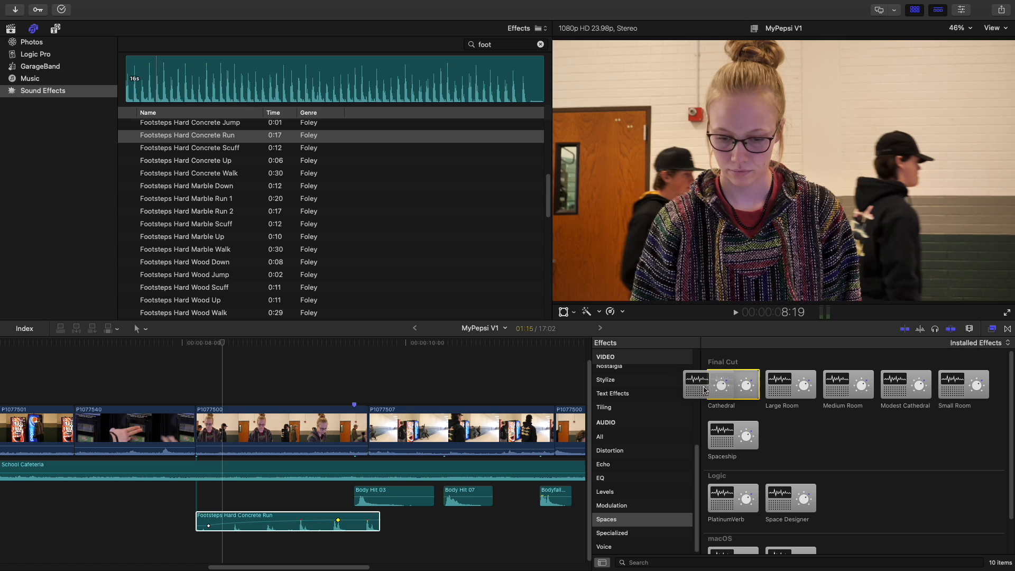
pyautogui.moveTo(727, 390); pyautogui.dragTo(297, 528)
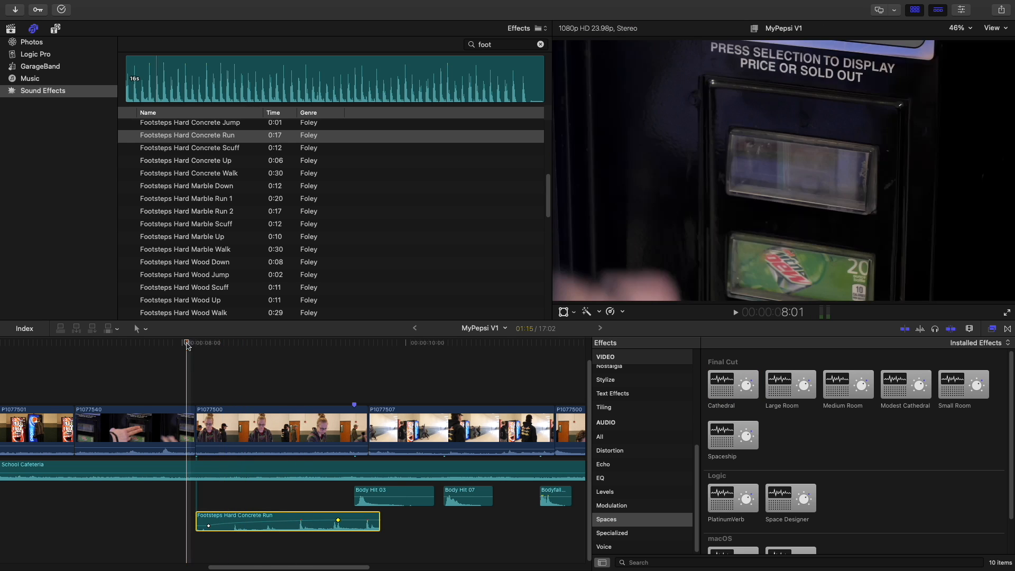
# Check the Cathedral effect in playback and extend the end of the first footsteps clip to a duration of 1:19
pyautogui.press('space')
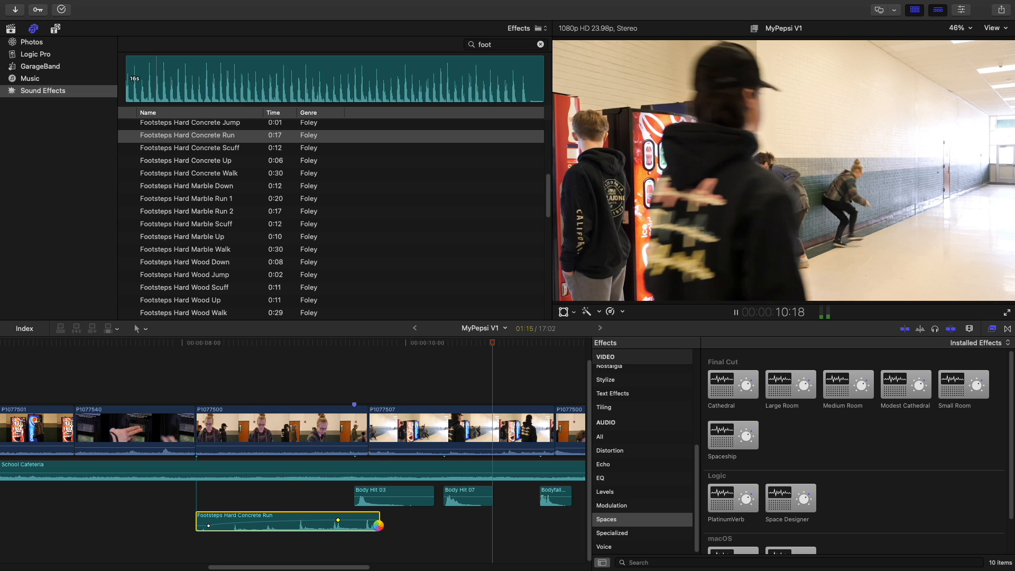
pyautogui.press('space')
pyautogui.moveTo(378, 525); pyautogui.dragTo(395, 526)
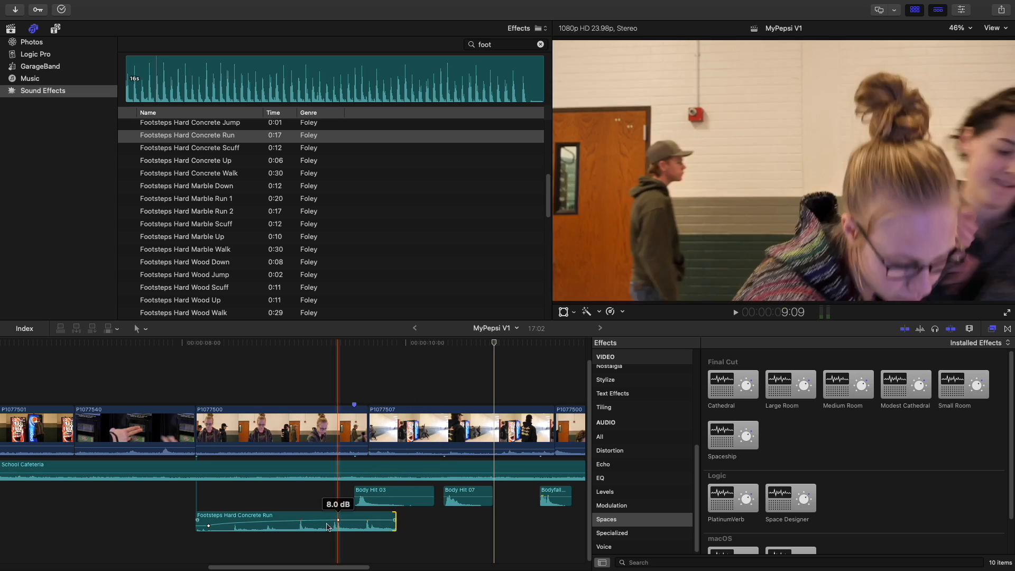
pyautogui.click(253, 342)
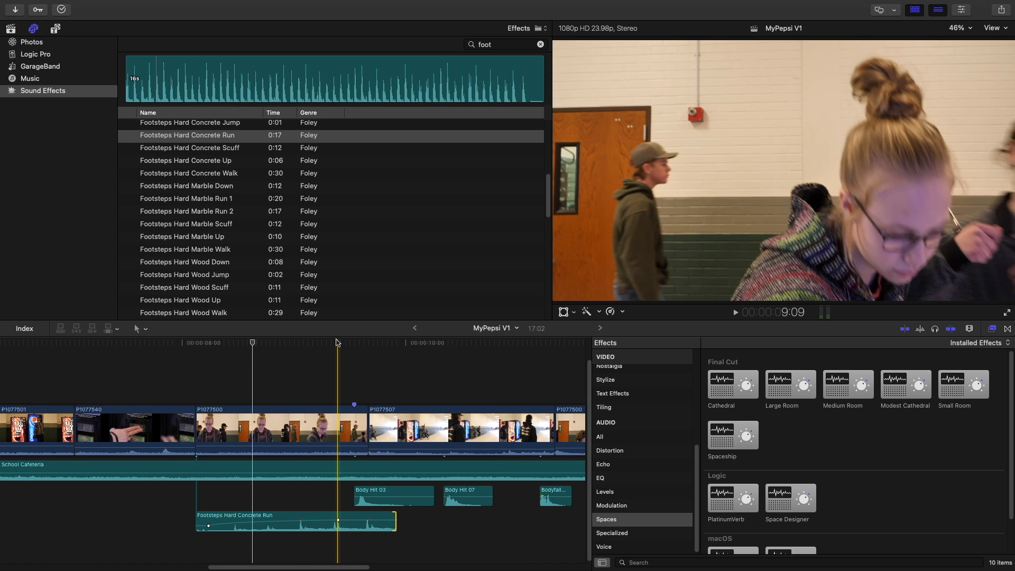
pyautogui.click(215, 343)
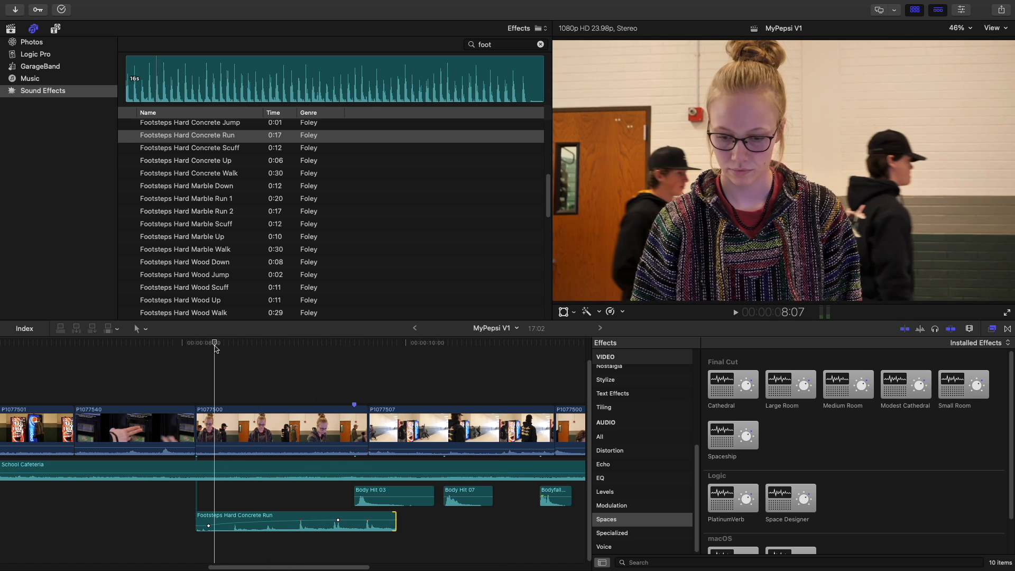
pyautogui.moveTo(215, 347); pyautogui.dragTo(279, 347)
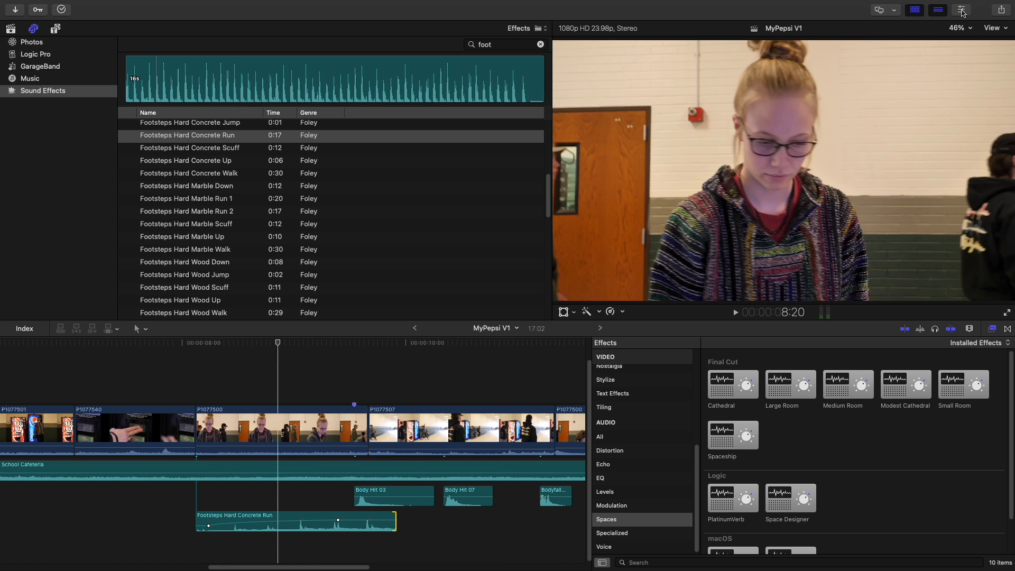
# Open the inspector and show the audio settings of the first footsteps clip
pyautogui.click(962, 11)
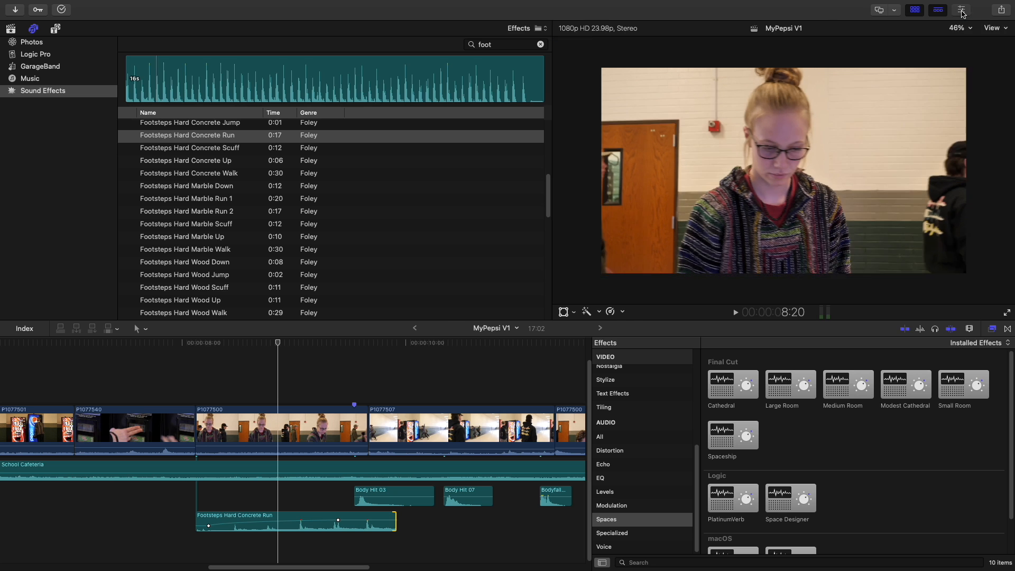
pyautogui.click(959, 12)
pyautogui.click(960, 14)
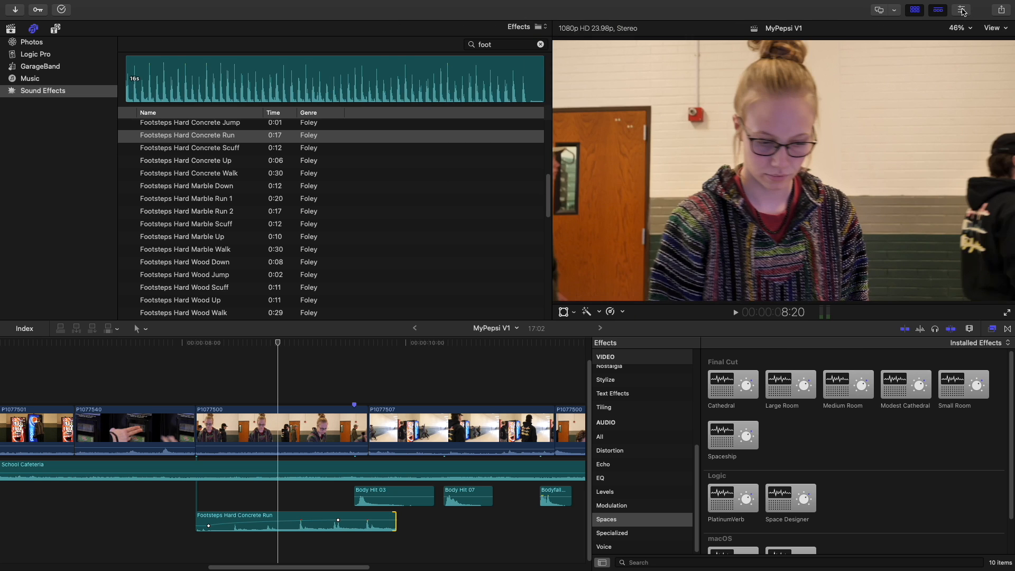
pyautogui.click(847, 203)
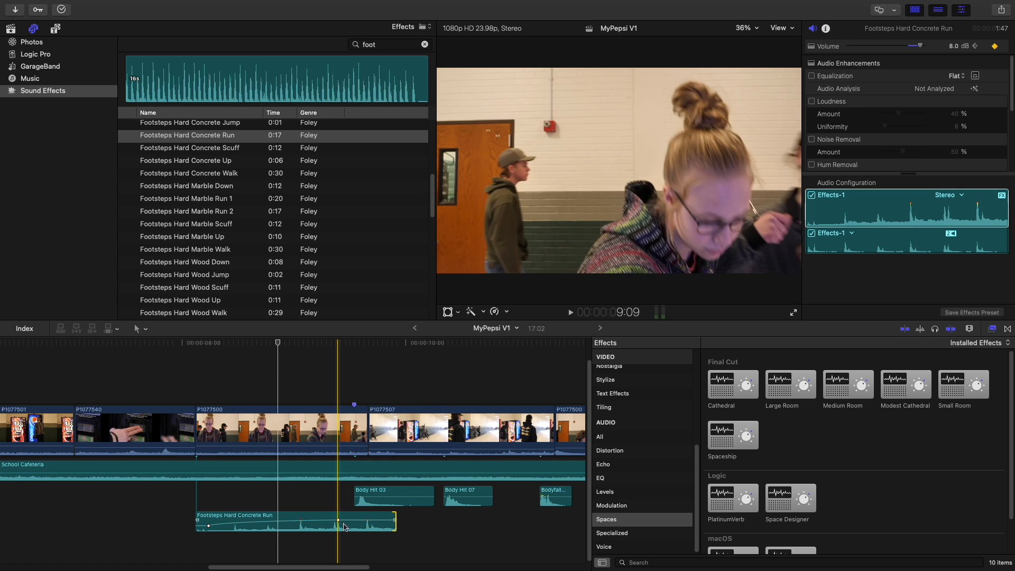
pyautogui.click(296, 523)
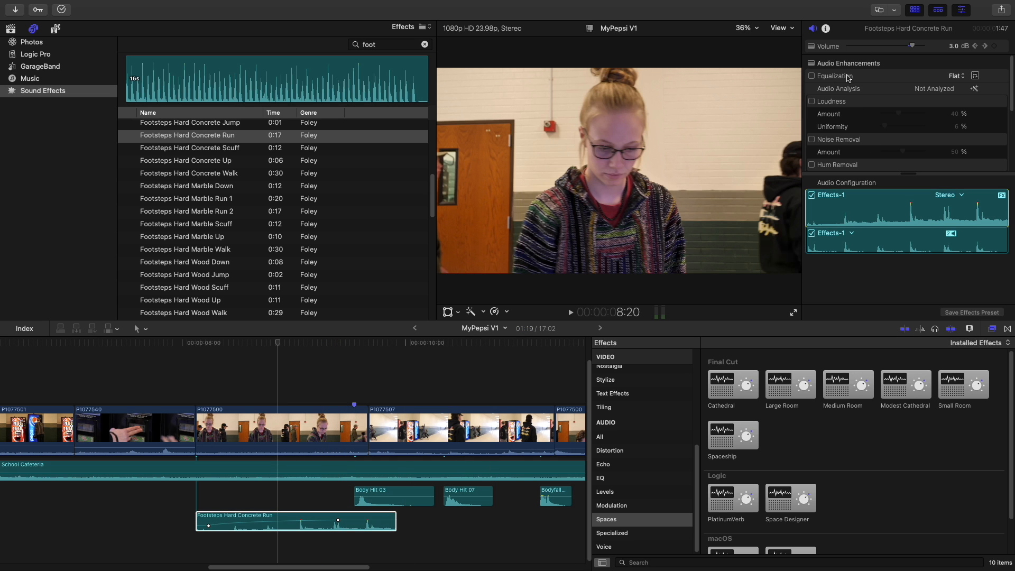
# Set the Cathedral effect's Amount to 85 on the first footsteps clip and check it in playback from 8:00
pyautogui.click(827, 103)
pyautogui.scroll(-3, 847, 83)
pyautogui.scroll(3, 846, 84)
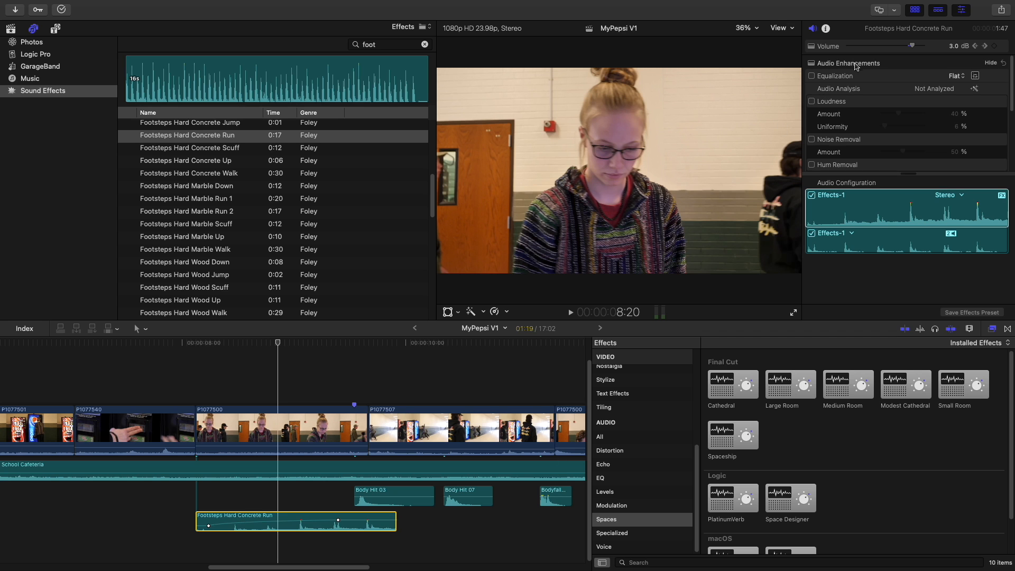
pyautogui.scroll(-2, 851, 82)
pyautogui.scroll(-3, 865, 120)
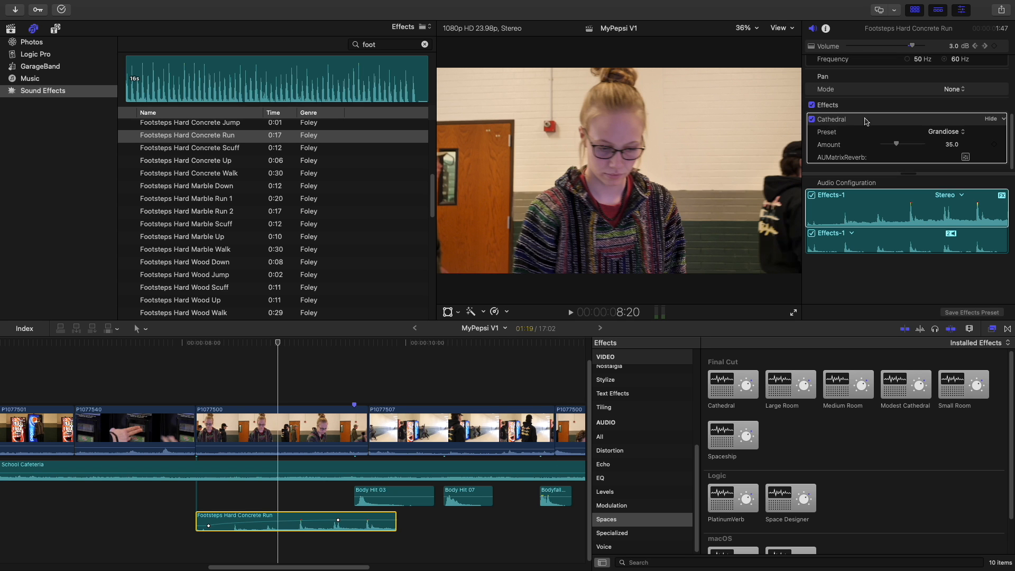
pyautogui.click(831, 118)
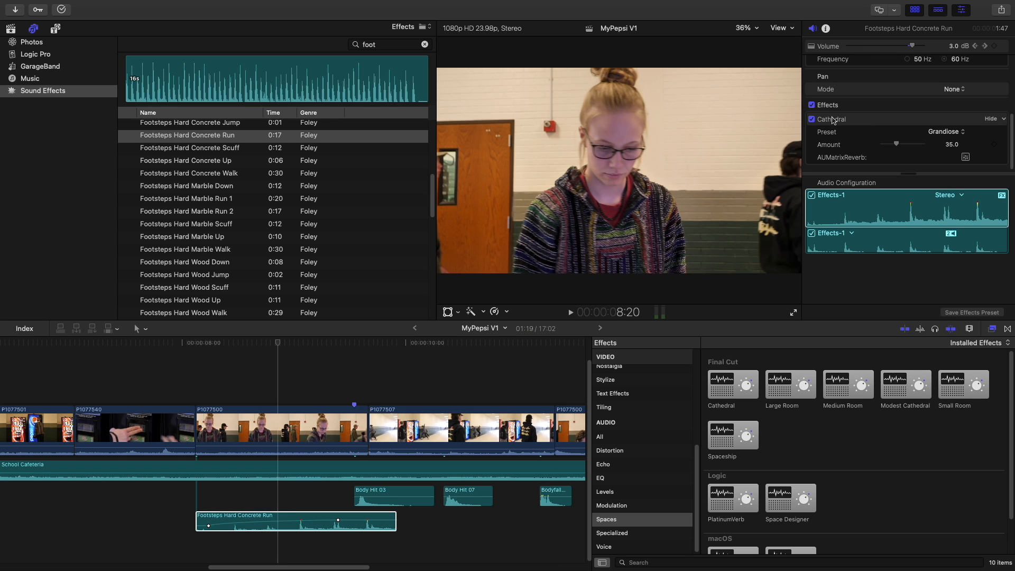
pyautogui.click(832, 121)
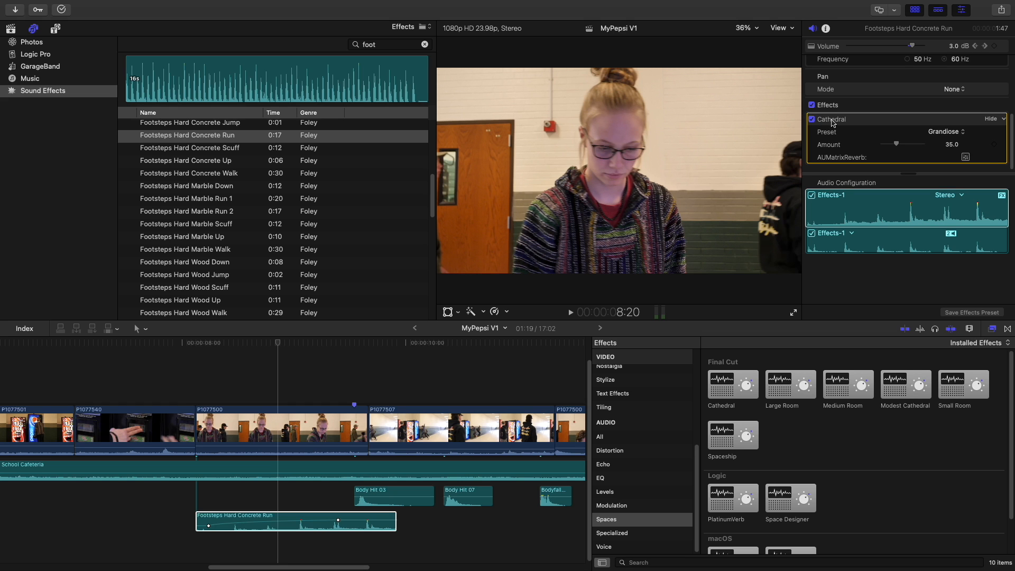
pyautogui.click(812, 119)
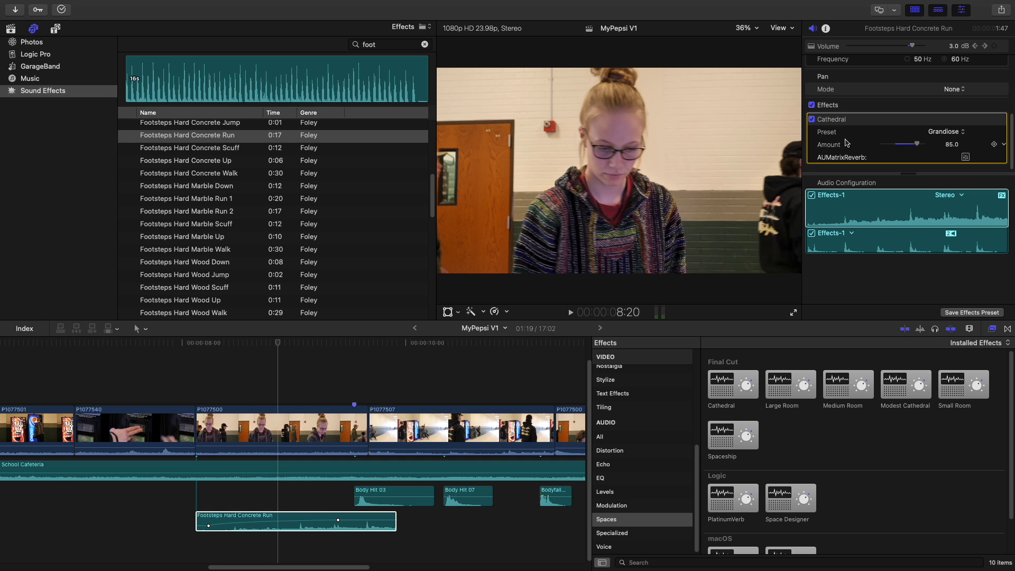
pyautogui.click(185, 345)
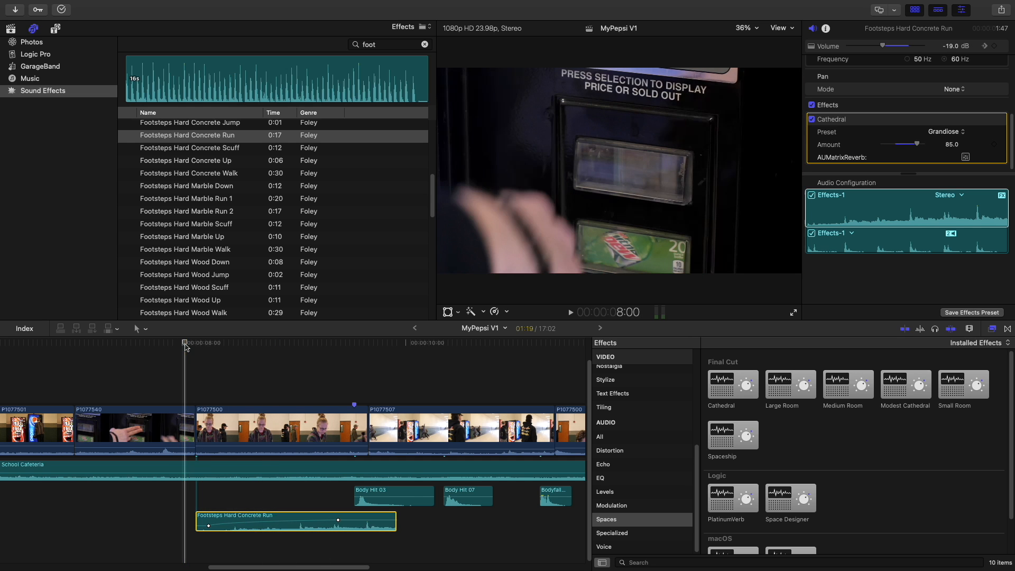
pyautogui.press('space')
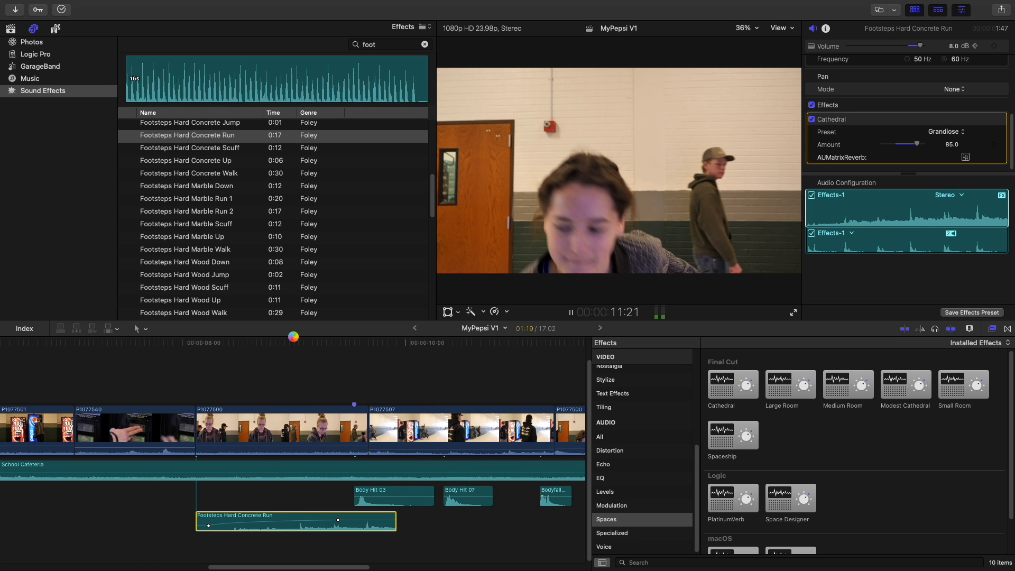
pyautogui.press('space')
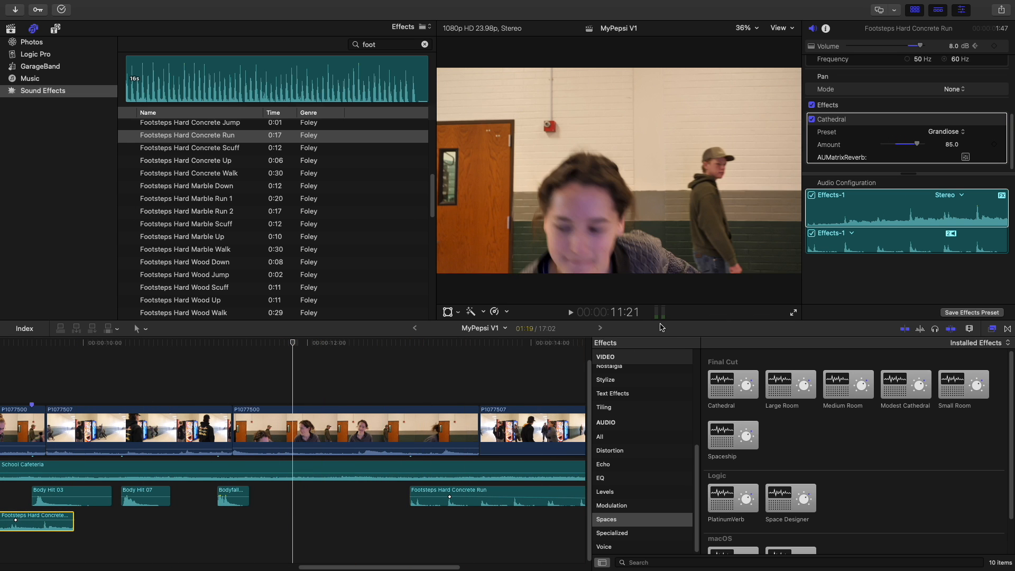
# Close the effects browser, return the playhead to 8:07 near the start of the first footsteps clip, and adjust the system volume
pyautogui.click(992, 329)
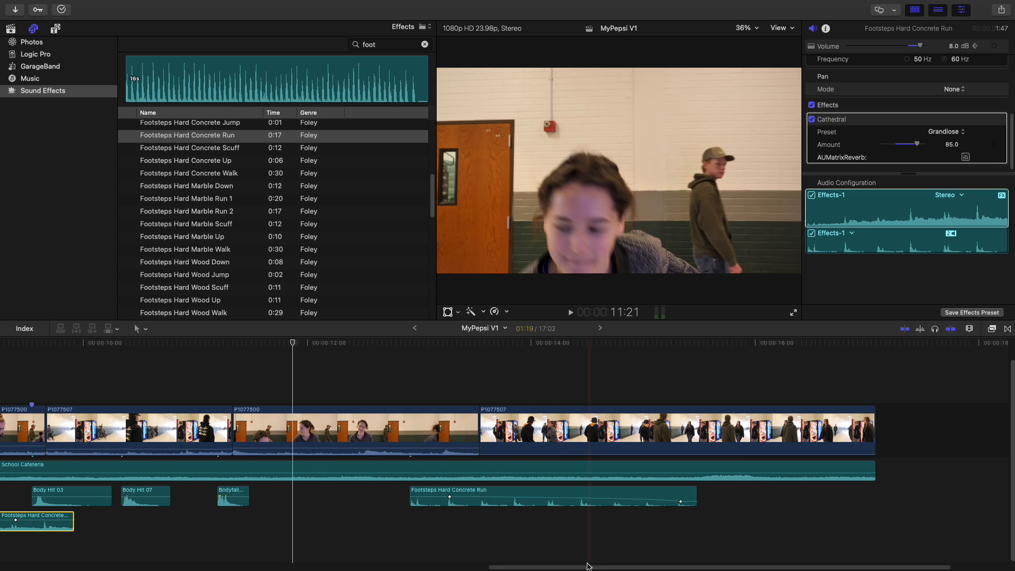
pyautogui.hscroll(-10, 494, 402)
pyautogui.click(299, 344)
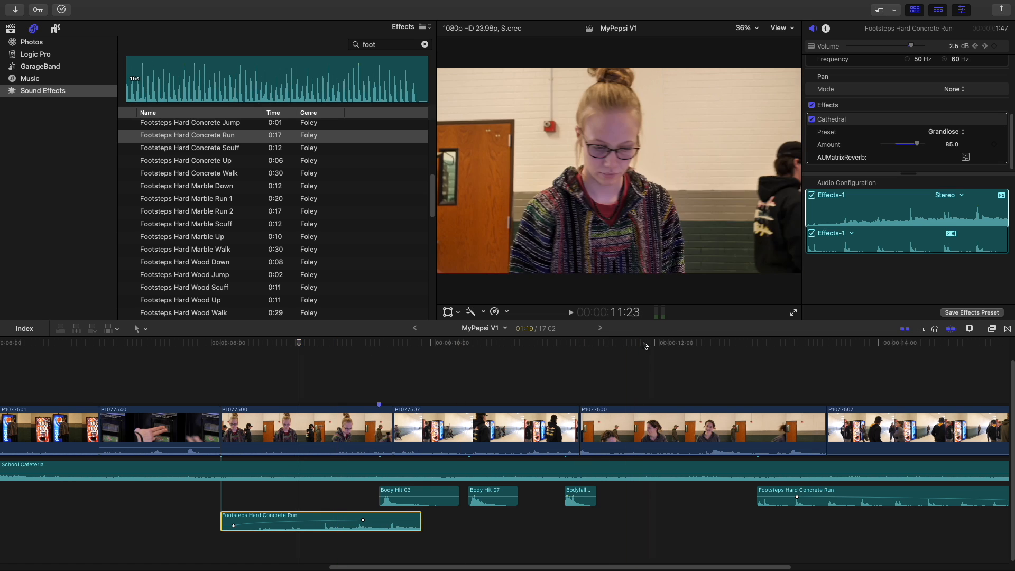
pyautogui.click(243, 345)
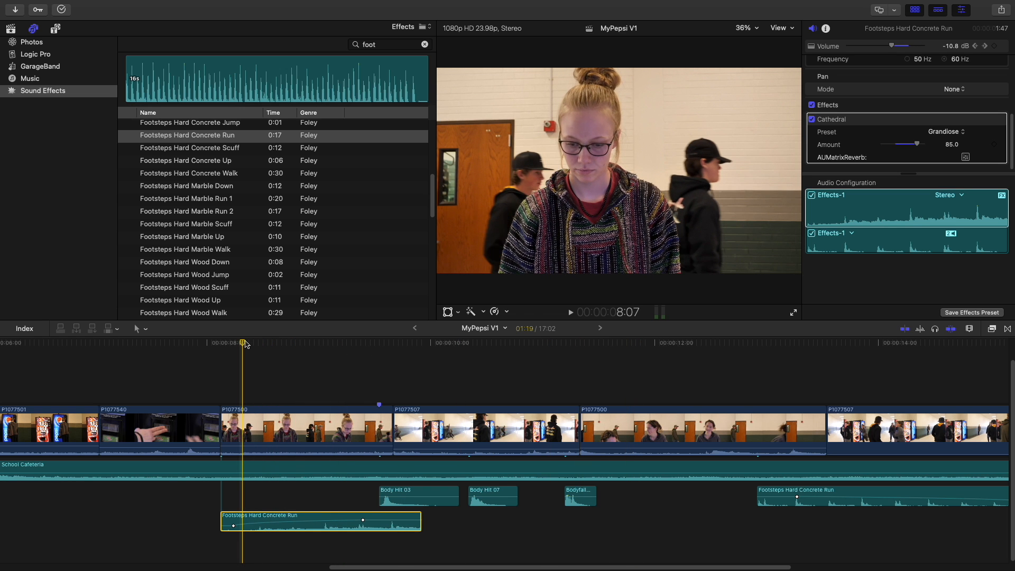
pyautogui.press('XF86AudioRaiseVolume')
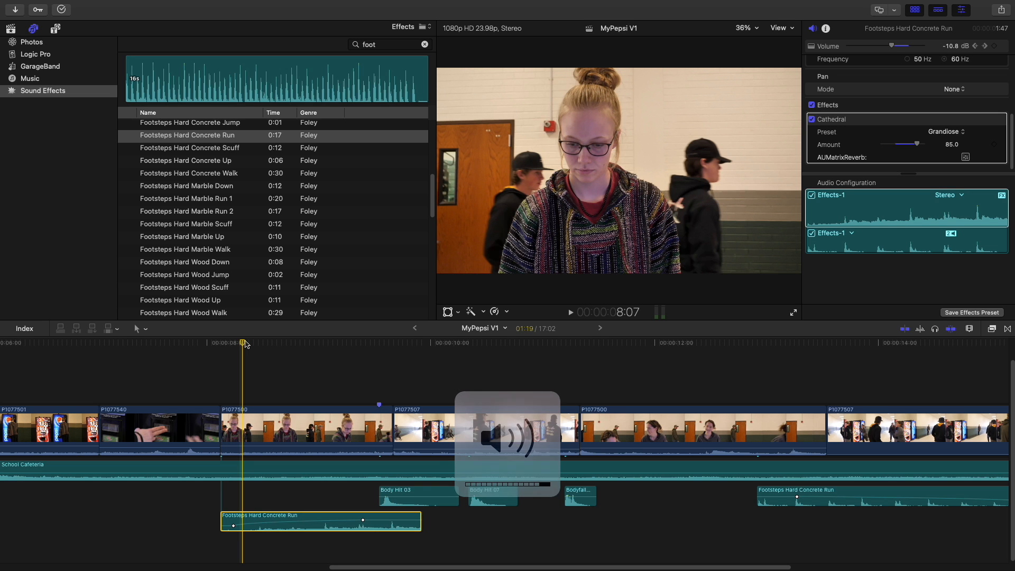
pyautogui.press('XF86AudioRaiseVolume')
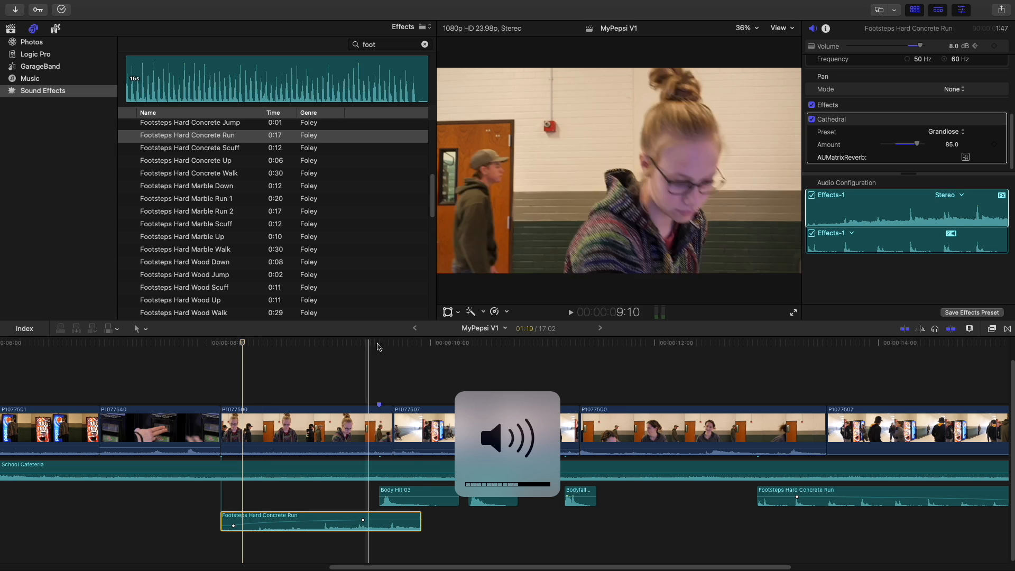
# Show the audio meters and play from just before the first footsteps clip to check the levels
pyautogui.click(662, 316)
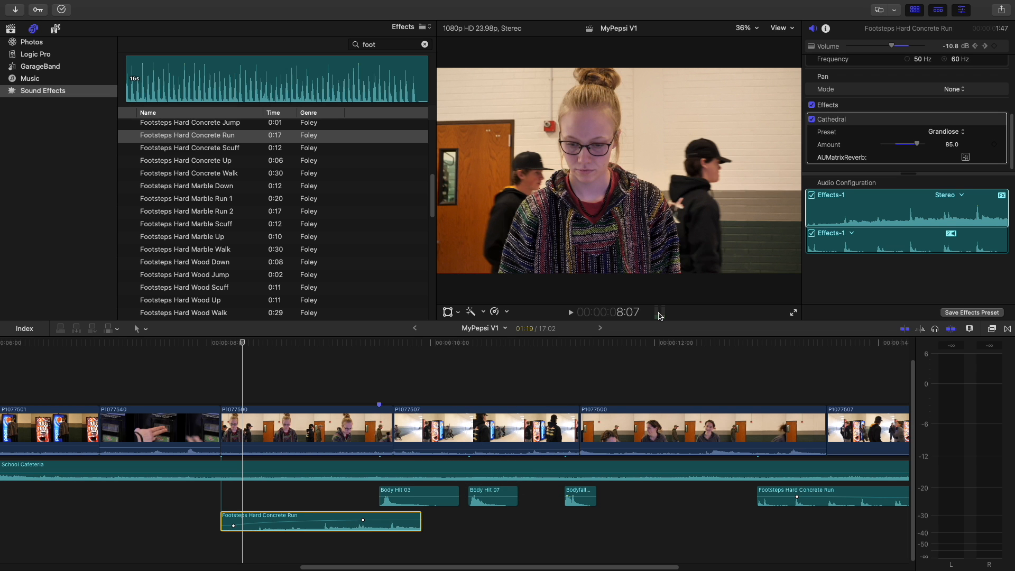
pyautogui.click(660, 316)
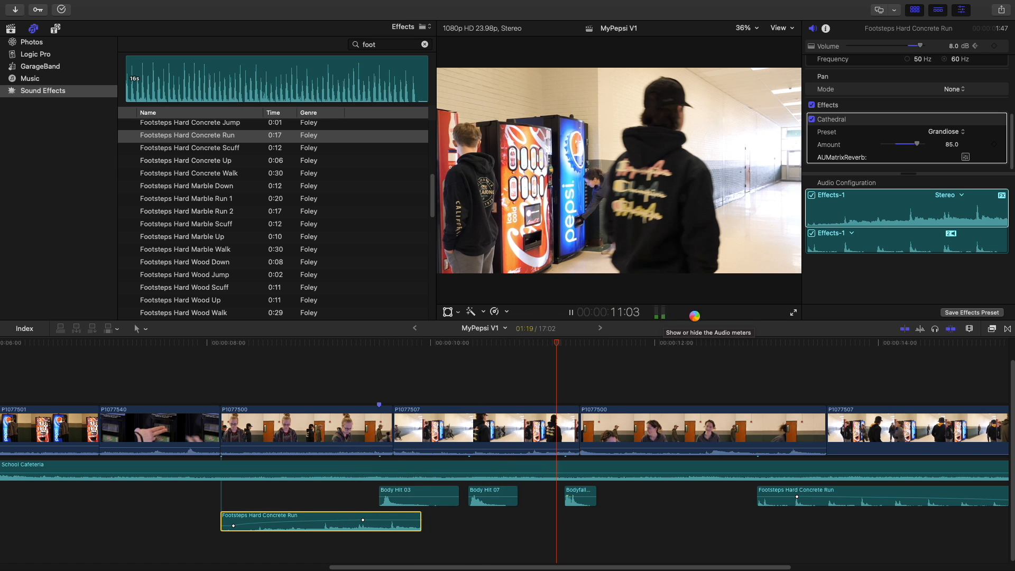
pyautogui.click(660, 312)
pyautogui.click(203, 344)
pyautogui.press('space')
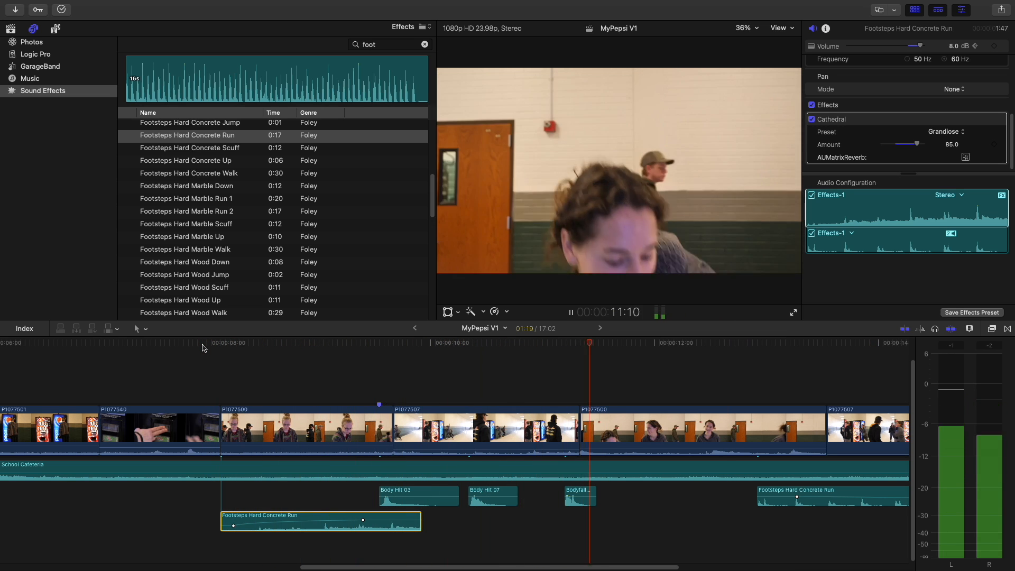
# Try raised volumes on the Body Hit 07 and School Cafeteria clips in playback from 10:02, and restore both clips' levels
pyautogui.press('space')
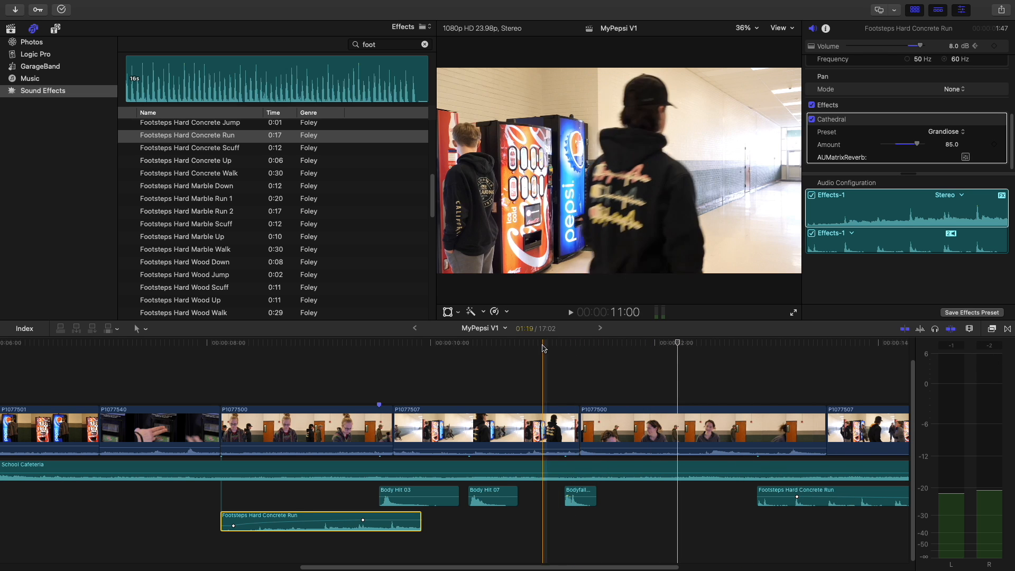
pyautogui.moveTo(481, 497); pyautogui.dragTo(484, 493)
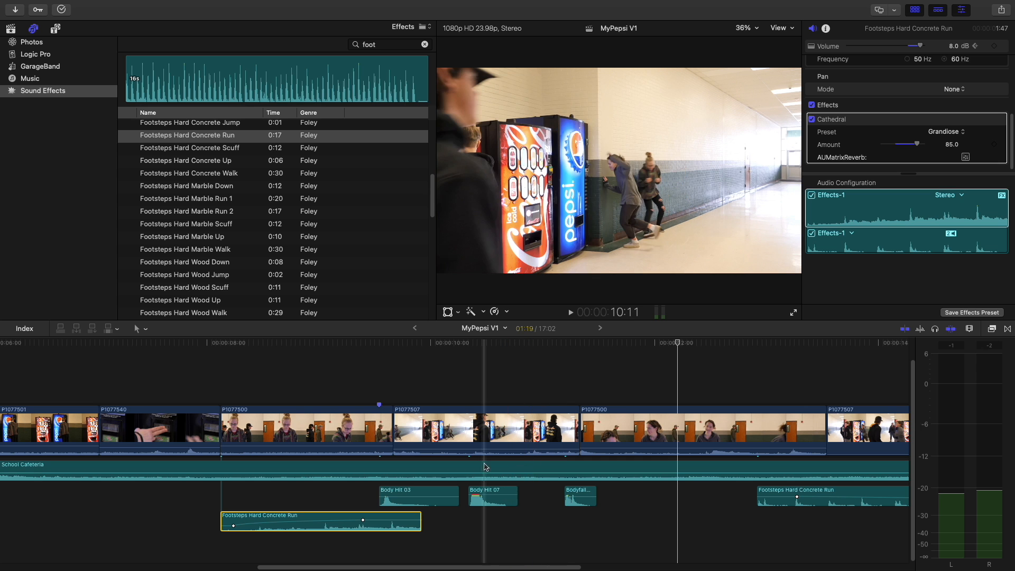
pyautogui.moveTo(482, 473); pyautogui.dragTo(482, 470)
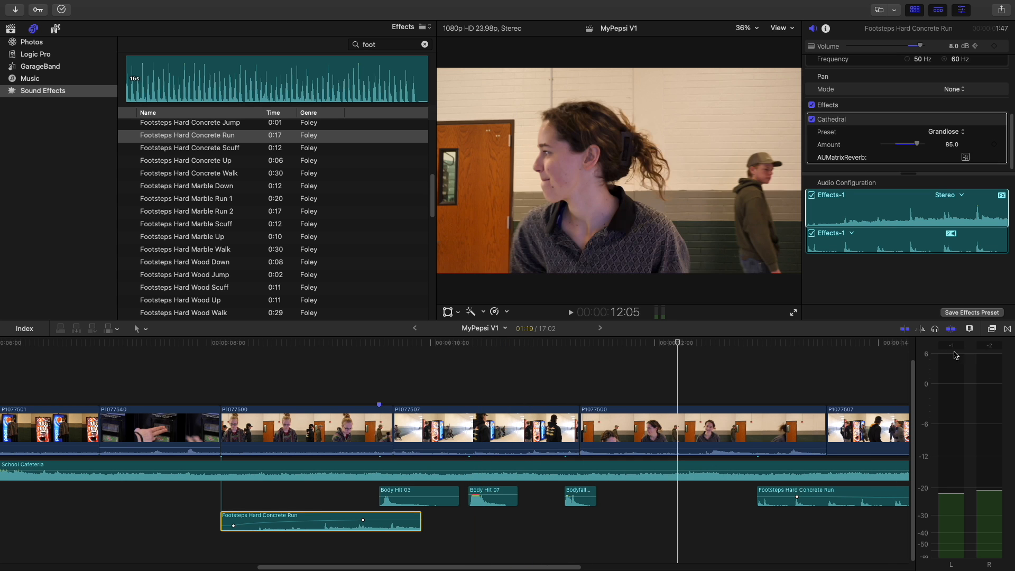
pyautogui.click(441, 343)
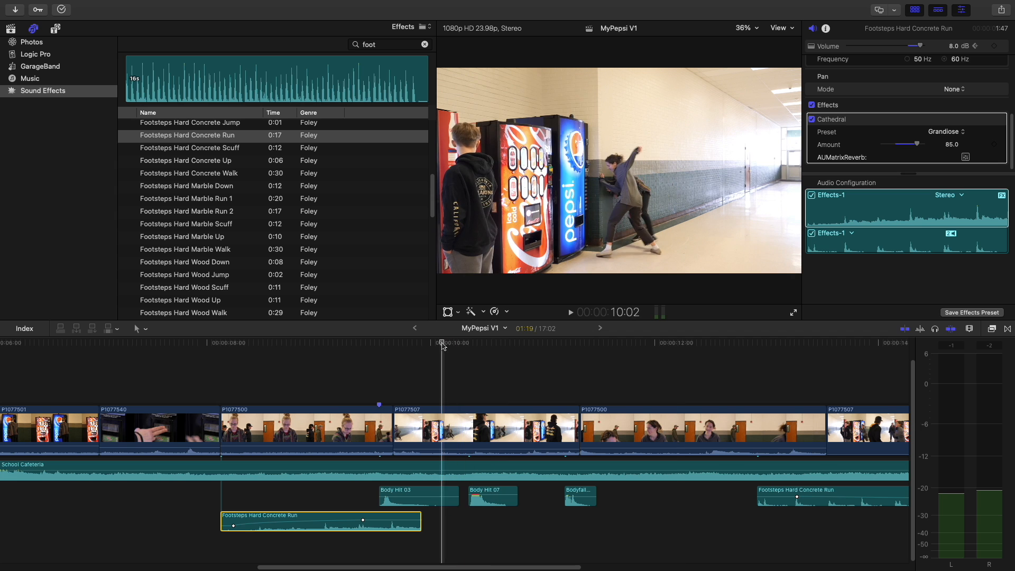
pyautogui.press('space')
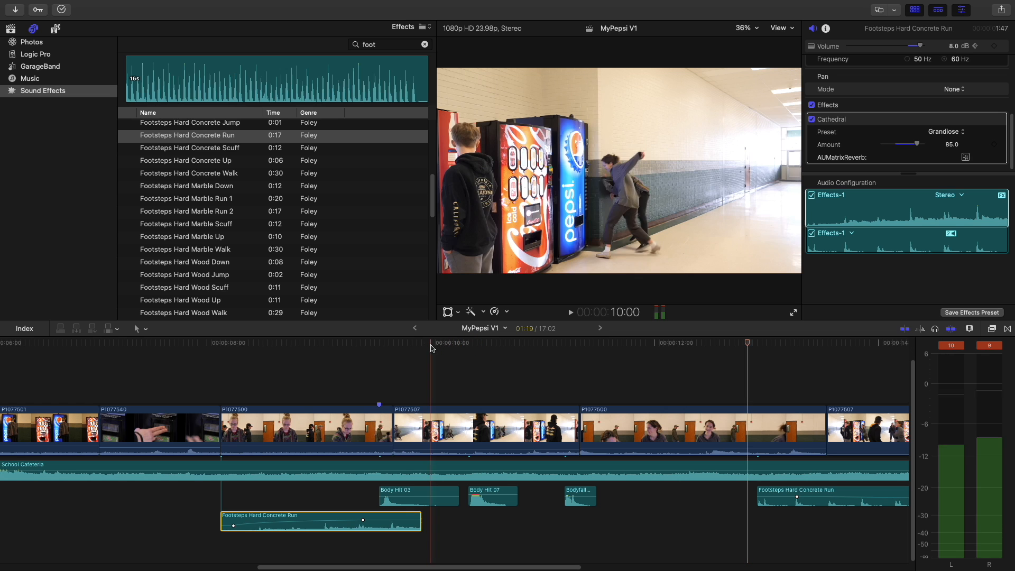
pyautogui.click(377, 345)
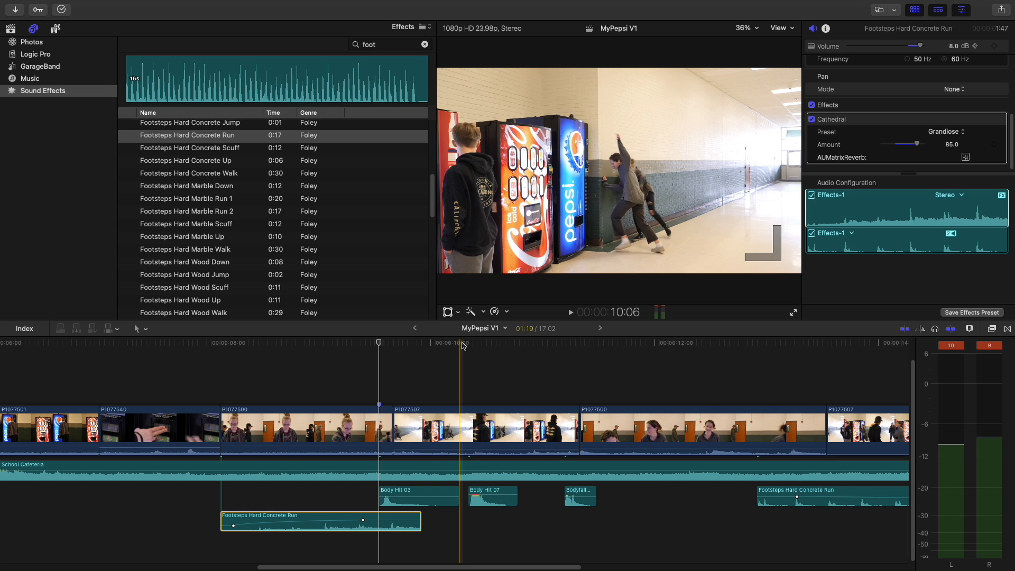
pyautogui.moveTo(485, 490); pyautogui.dragTo(490, 469)
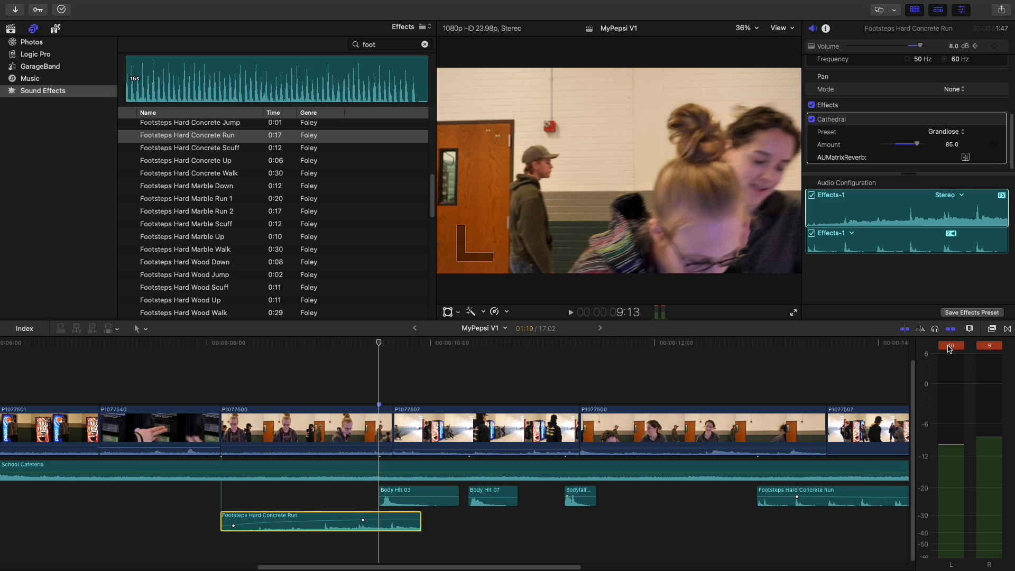
# Play from just before Body Hit 03 to check the body hits' levels on the audio meters
pyautogui.moveTo(379, 344); pyautogui.dragTo(362, 345)
pyautogui.press('space')
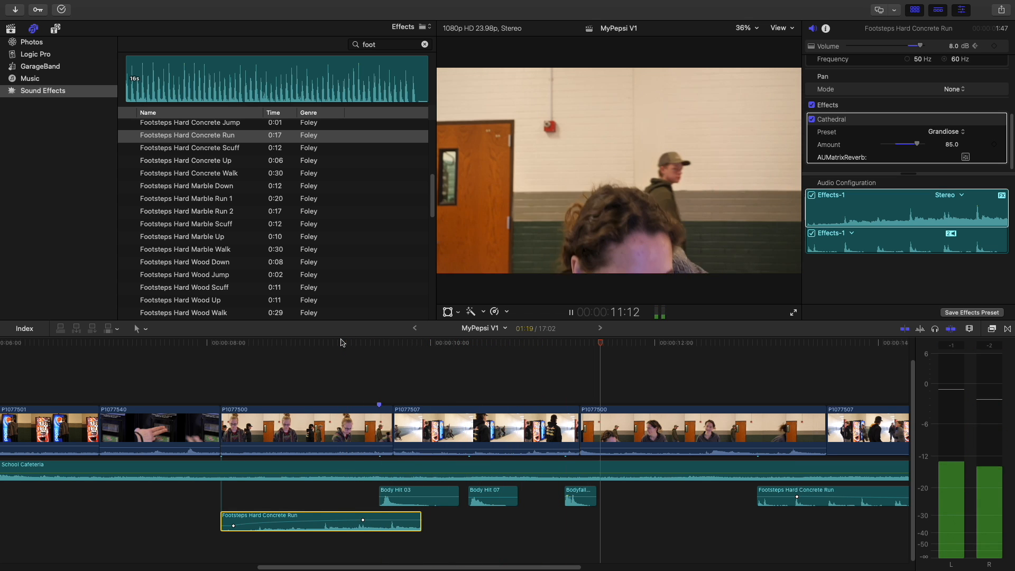
pyautogui.press('space')
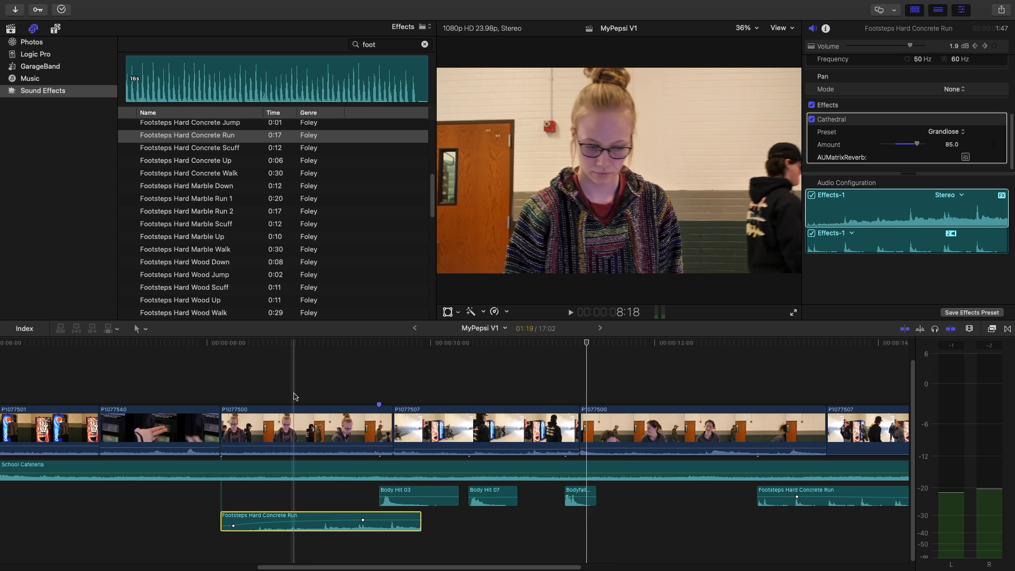
# Bring the start of the timeline into view and browse the foot sound effects and the songs in the Music library
pyautogui.moveTo(338, 568); pyautogui.dragTo(61, 566)
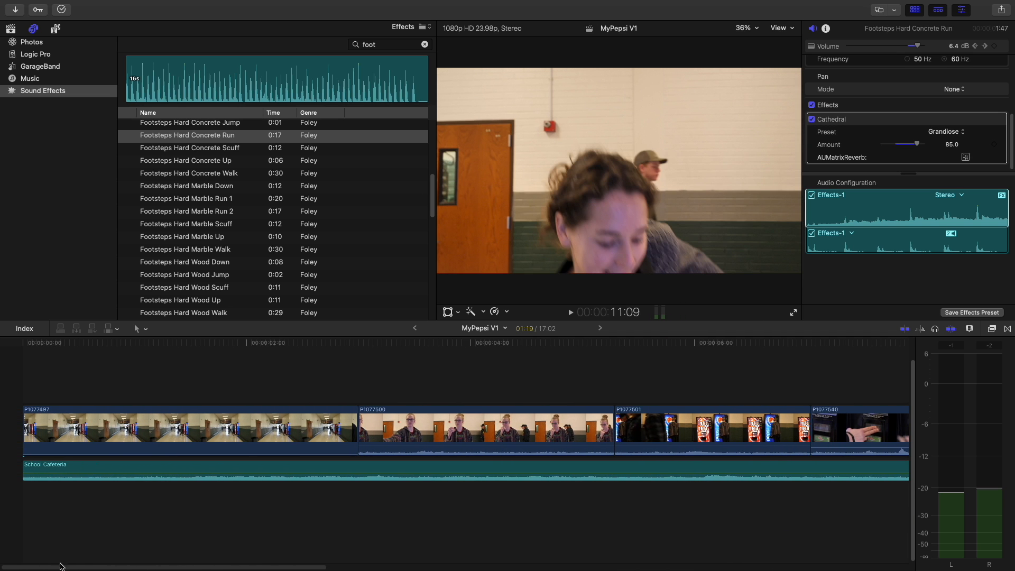
pyautogui.scroll(10, 219, 202)
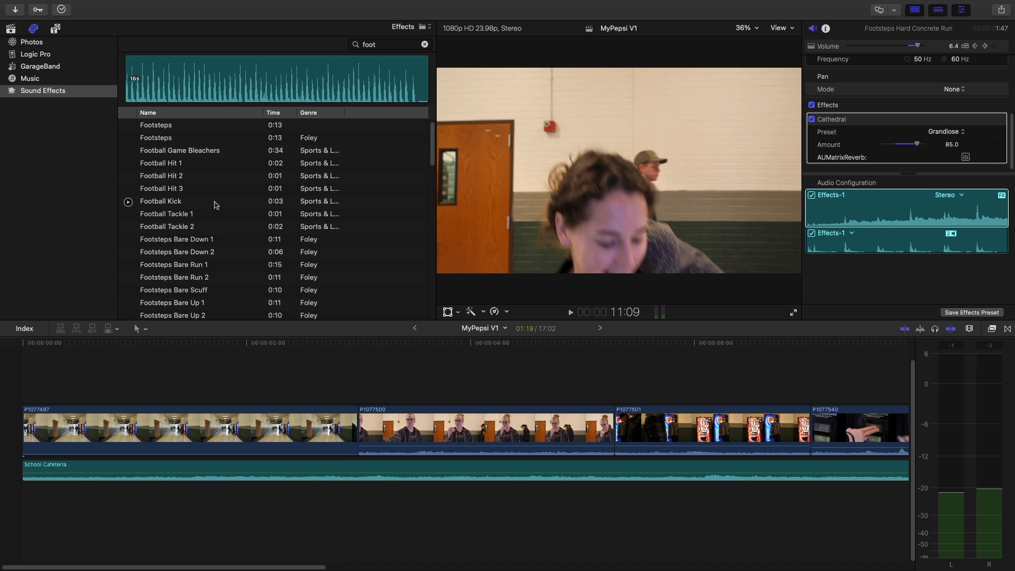
pyautogui.scroll(-2, 222, 206)
pyautogui.scroll(1, 226, 211)
pyautogui.scroll(2, 212, 174)
pyautogui.scroll(-15, 214, 199)
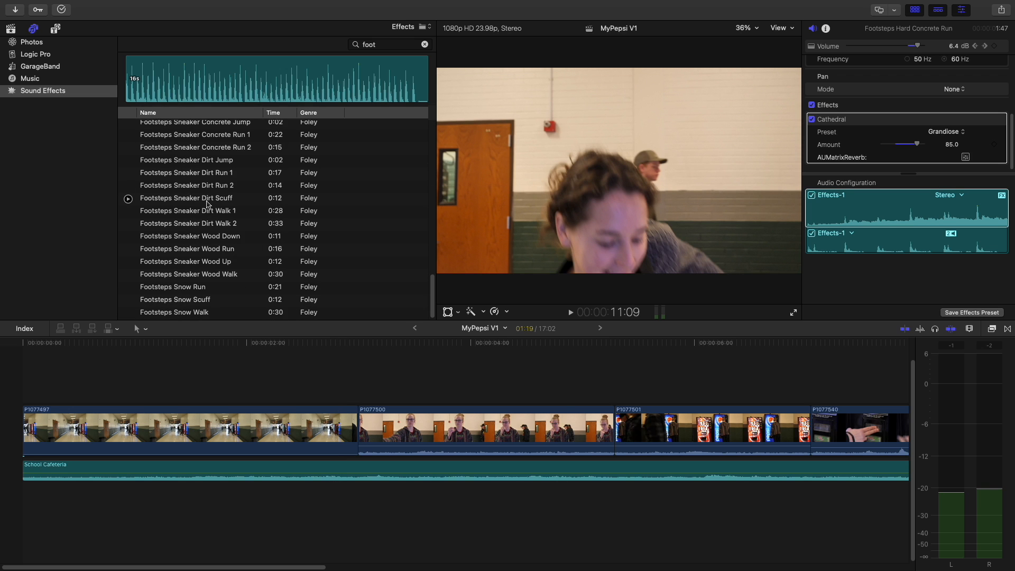
pyautogui.scroll(15, 207, 204)
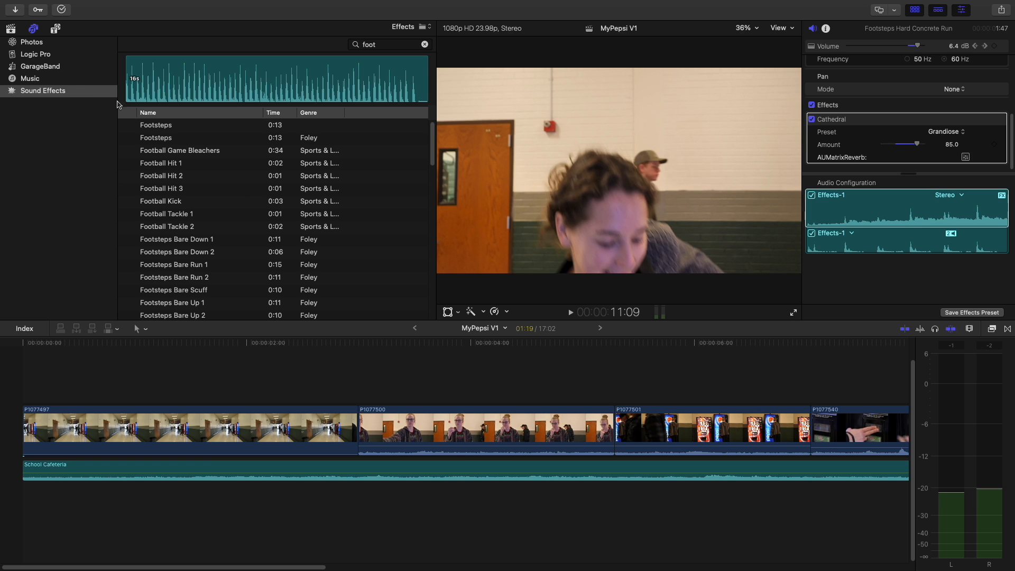
pyautogui.click(30, 79)
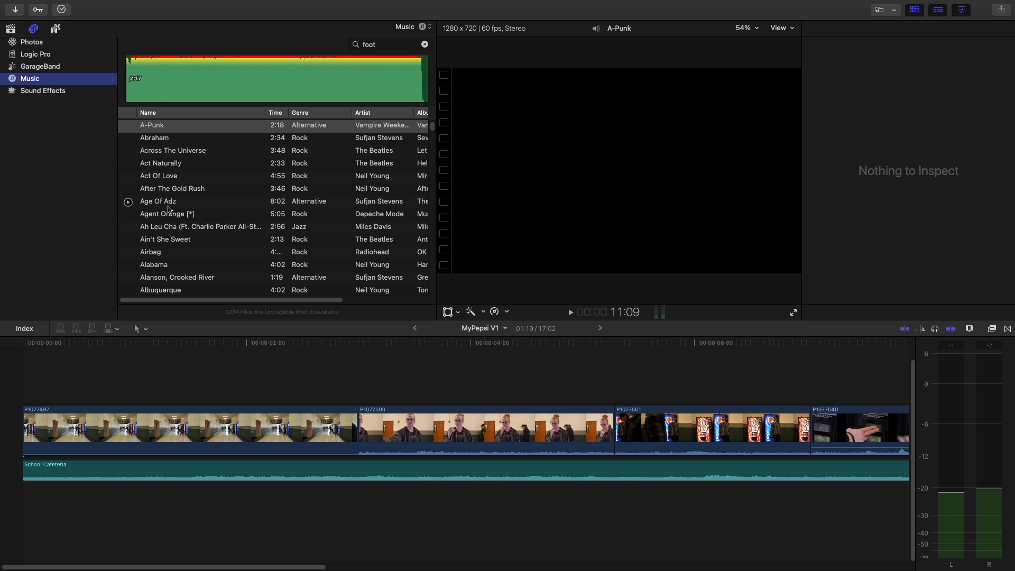
pyautogui.scroll(-5, 263, 224)
pyautogui.scroll(5, 262, 225)
# Return to the MyPepsi event's clips and open the media import window
pyautogui.click(11, 28)
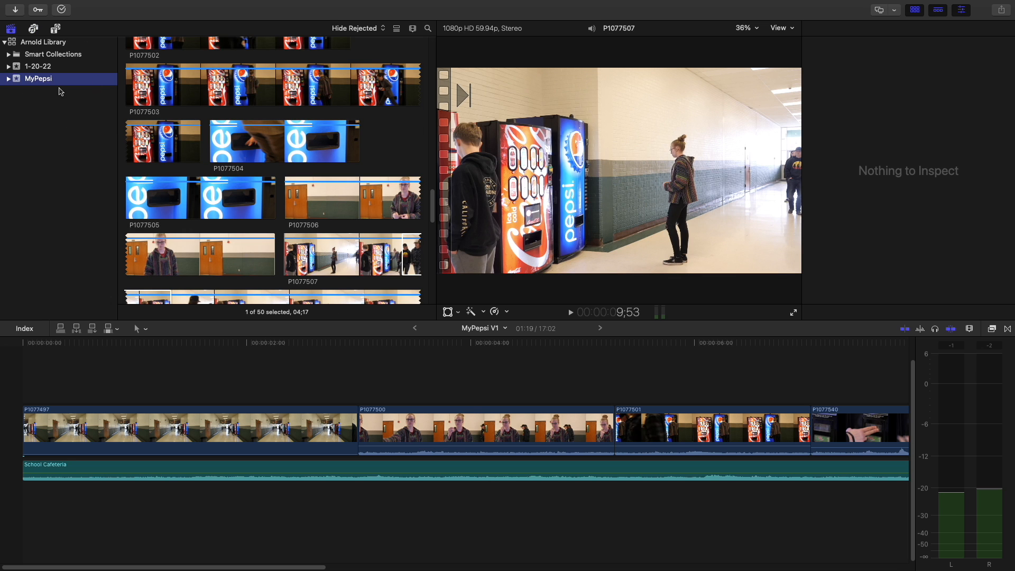
pyautogui.moveTo(32, 11)
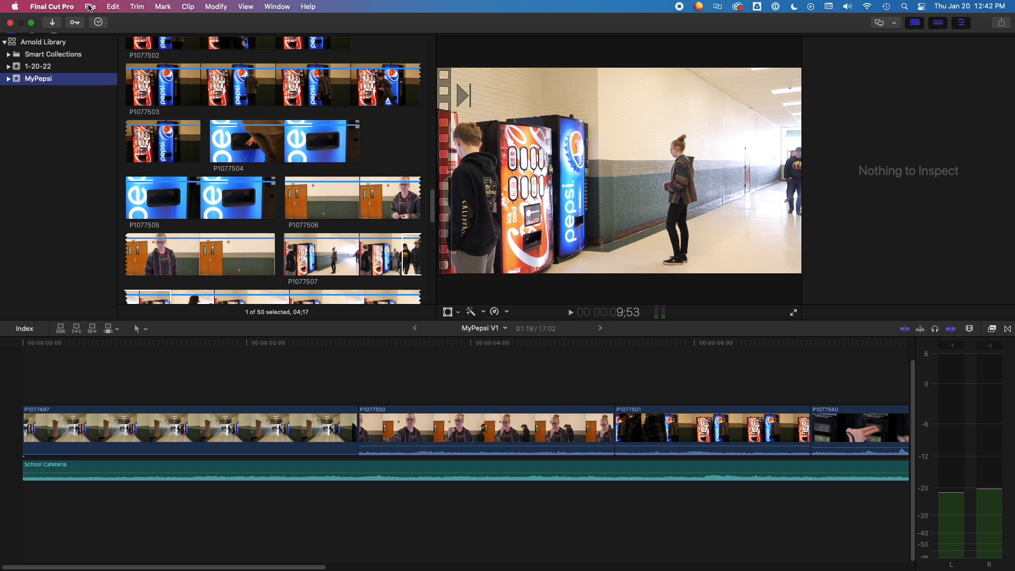
pyautogui.click(90, 8)
pyautogui.moveTo(198, 80)
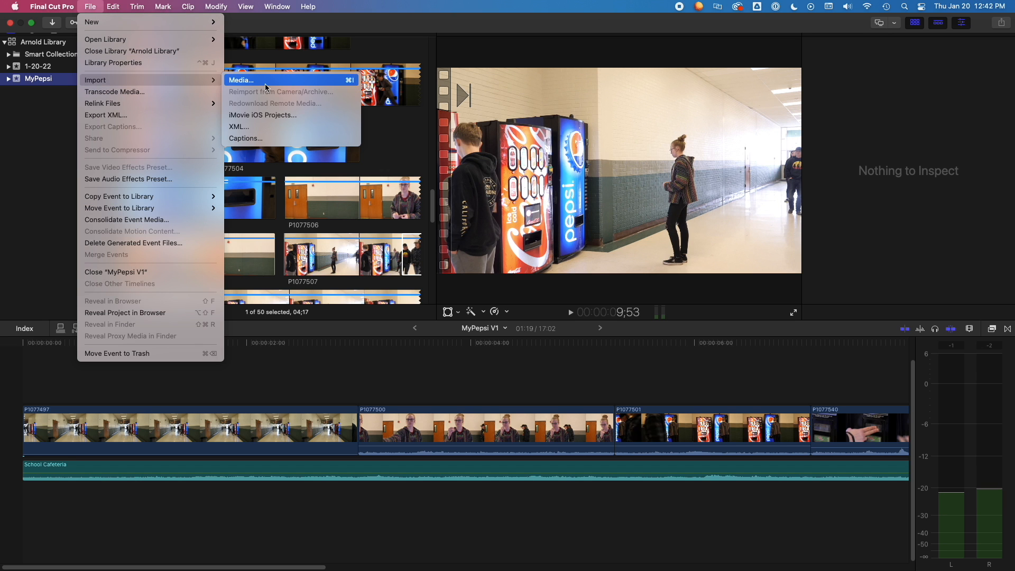
pyautogui.click(44, 135)
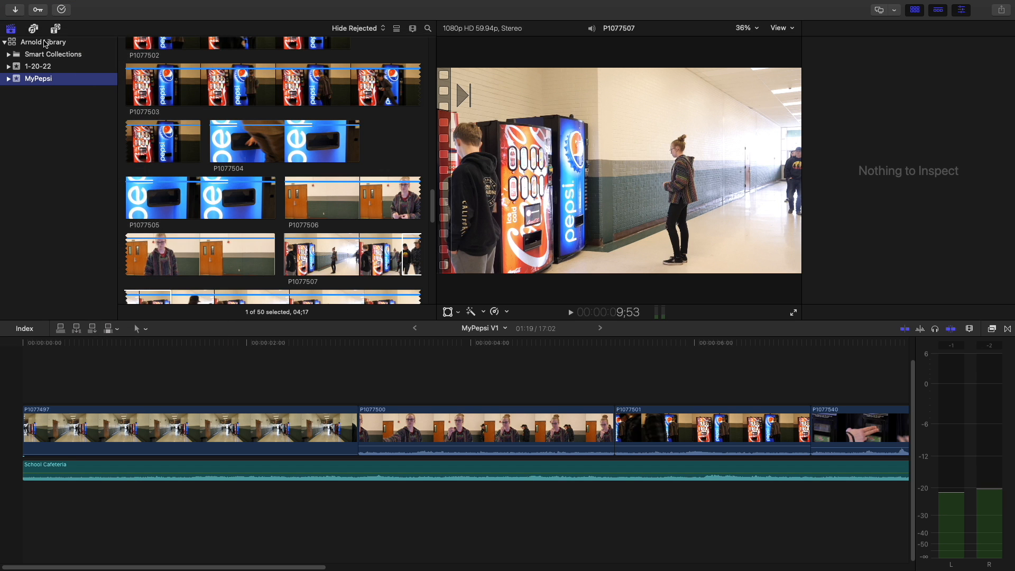
pyautogui.click(16, 10)
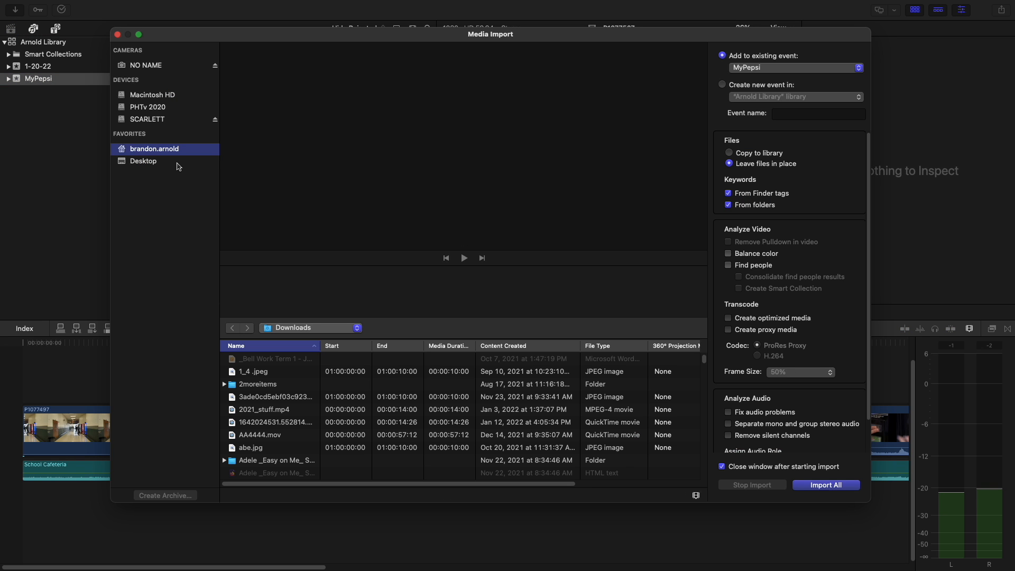
# Open the PleasantPicturesMusic folder inside the home folder's Music folder as the import source
pyautogui.click(144, 161)
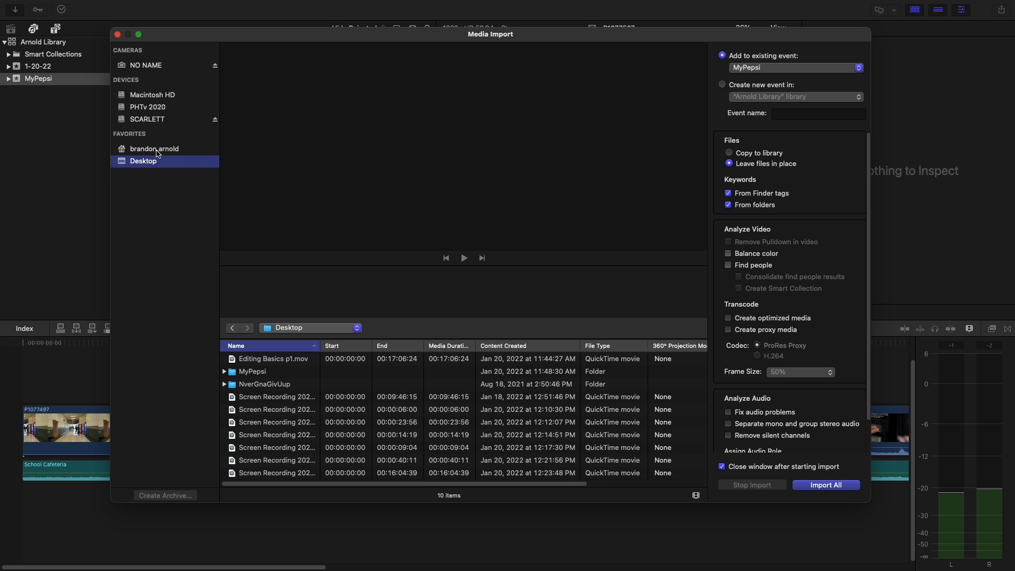
pyautogui.click(160, 151)
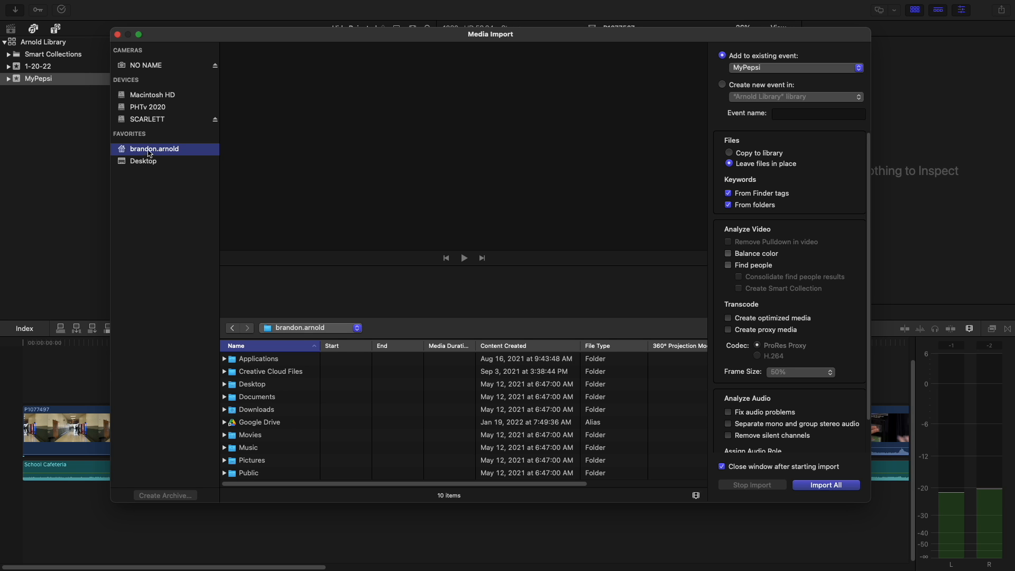
pyautogui.doubleClick(249, 449)
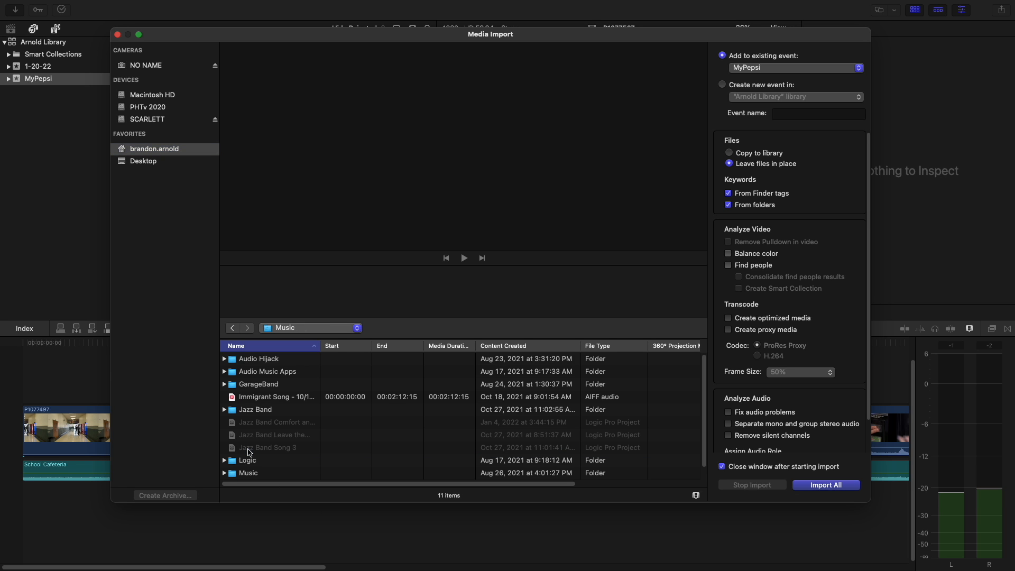
pyautogui.scroll(-1, 275, 375)
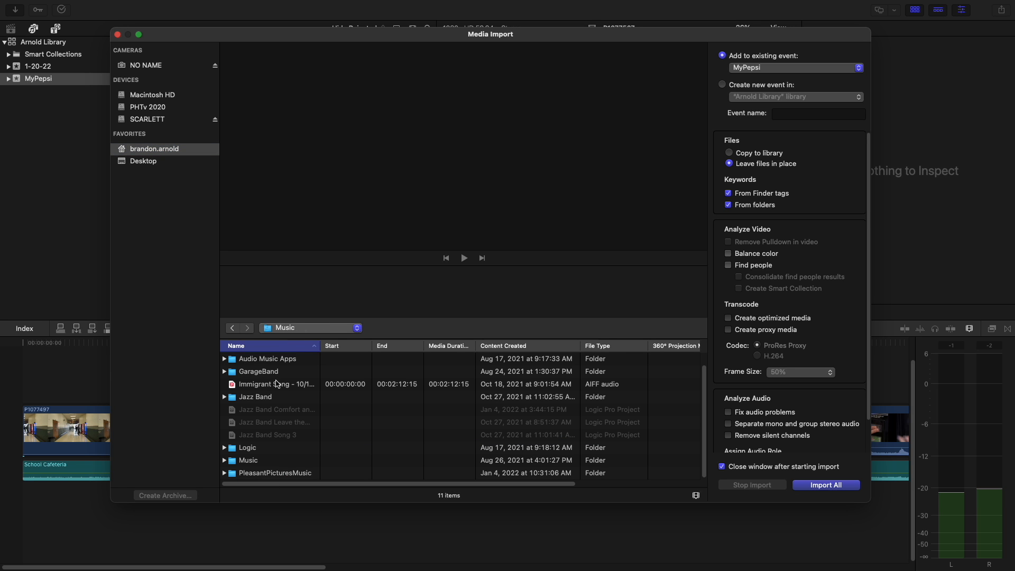
pyautogui.doubleClick(270, 474)
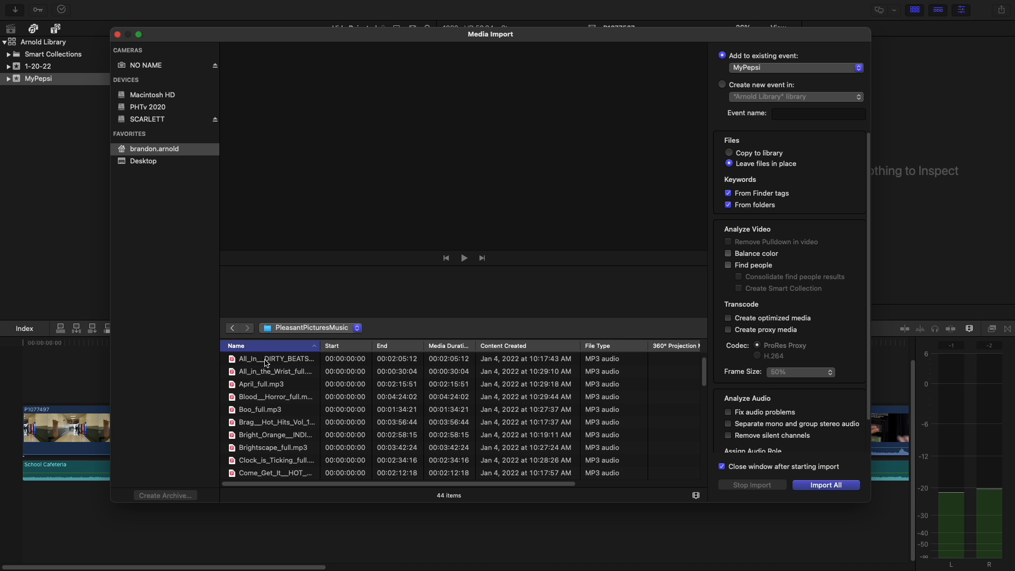
# Import the first five songs, from All_In__DIRTY_BEATS through Boo_full.mp3, into the existing MyPepsi event with files left in place
pyautogui.click(266, 361)
pyautogui.keyDown('shift'); pyautogui.click(265, 411); pyautogui.keyUp('shift')
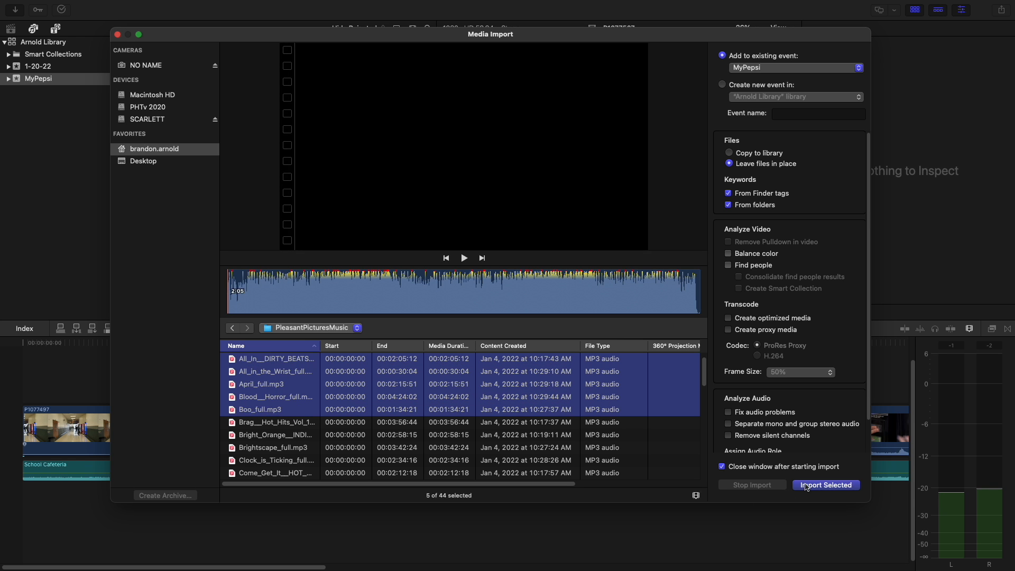
pyautogui.click(818, 485)
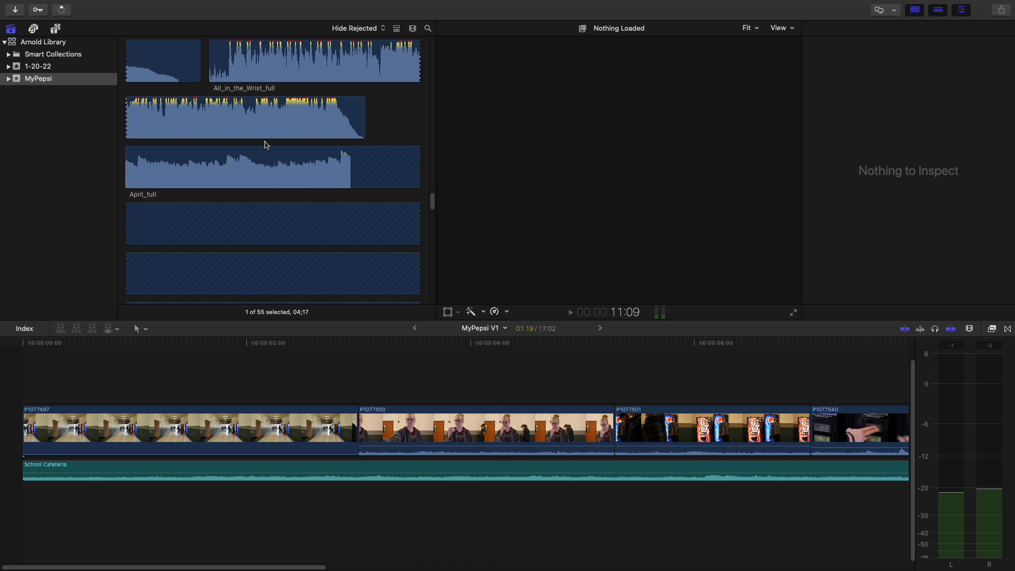
# Find and preview All_In__DIRTY_BEATS_Collection_full among the imported songs and connect it at the start of the MyPepsi V1 timeline
pyautogui.scroll(10, 275, 183)
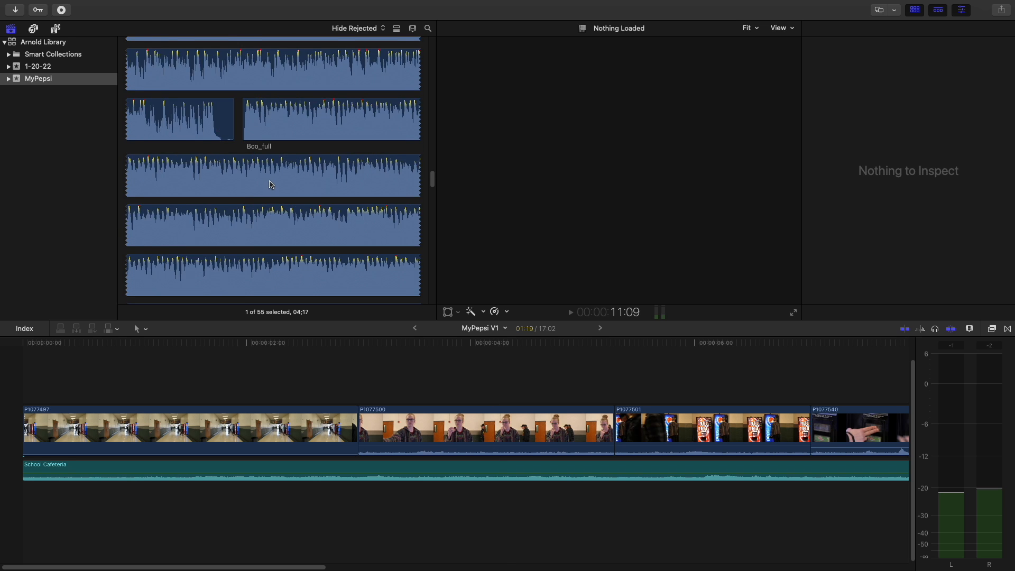
pyautogui.scroll(5, 269, 184)
pyautogui.scroll(-3, 266, 186)
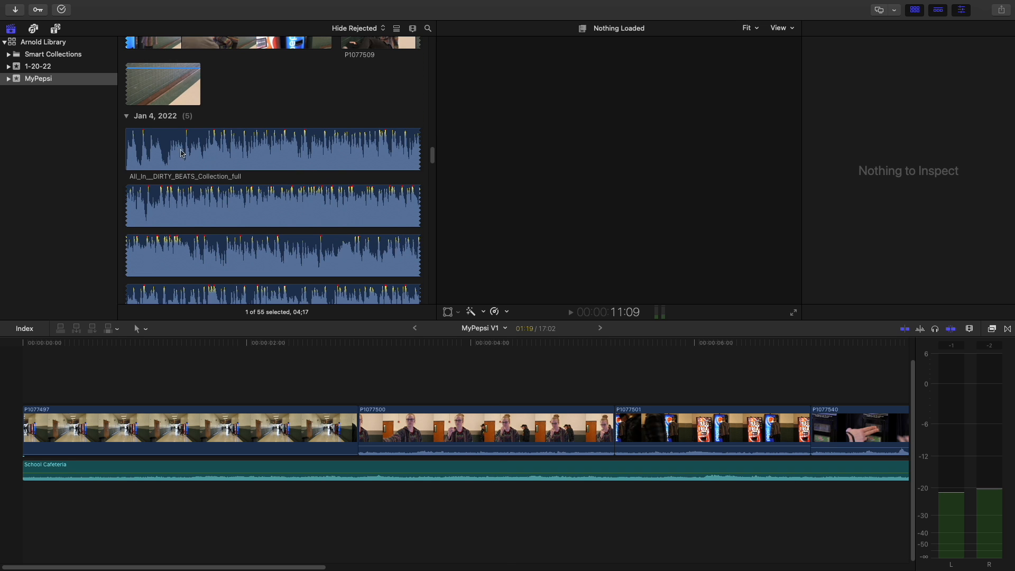
pyautogui.click(151, 150)
pyautogui.press('space')
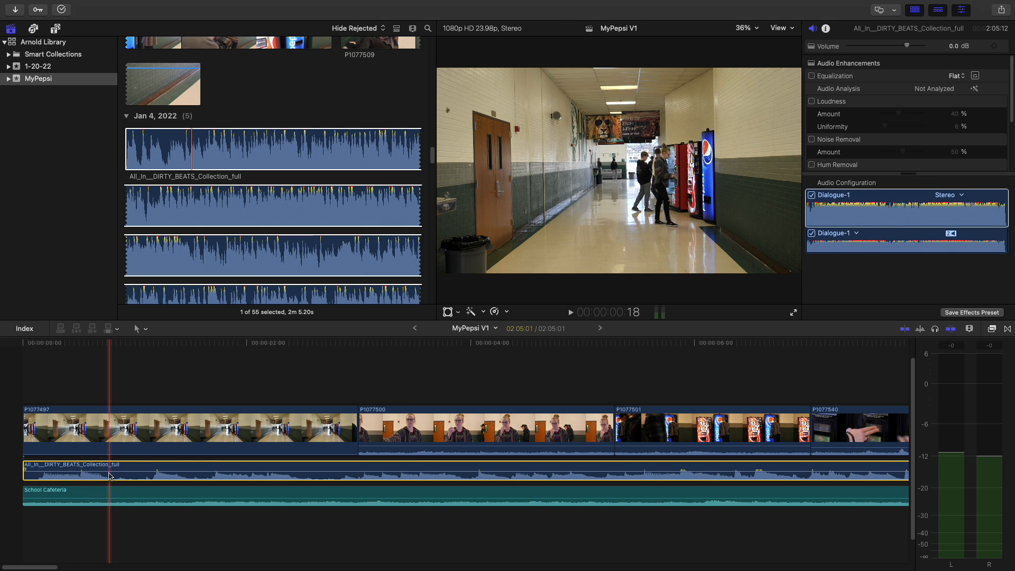
# Try the music clip's volume at -11 dB in playback from about 1:08, and set it to -6 dB
pyautogui.moveTo(189, 472)
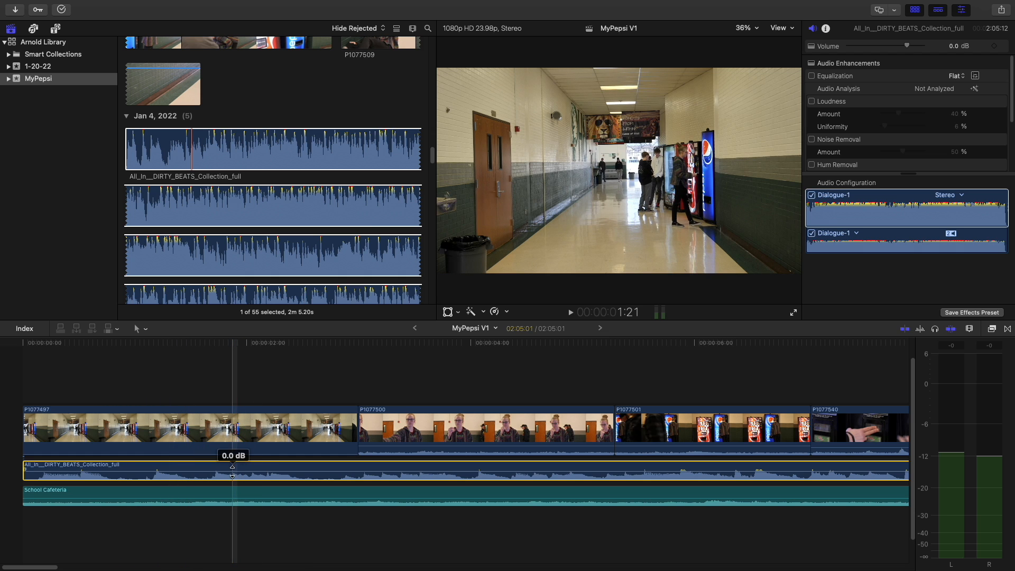
pyautogui.moveTo(232, 470); pyautogui.dragTo(232, 472)
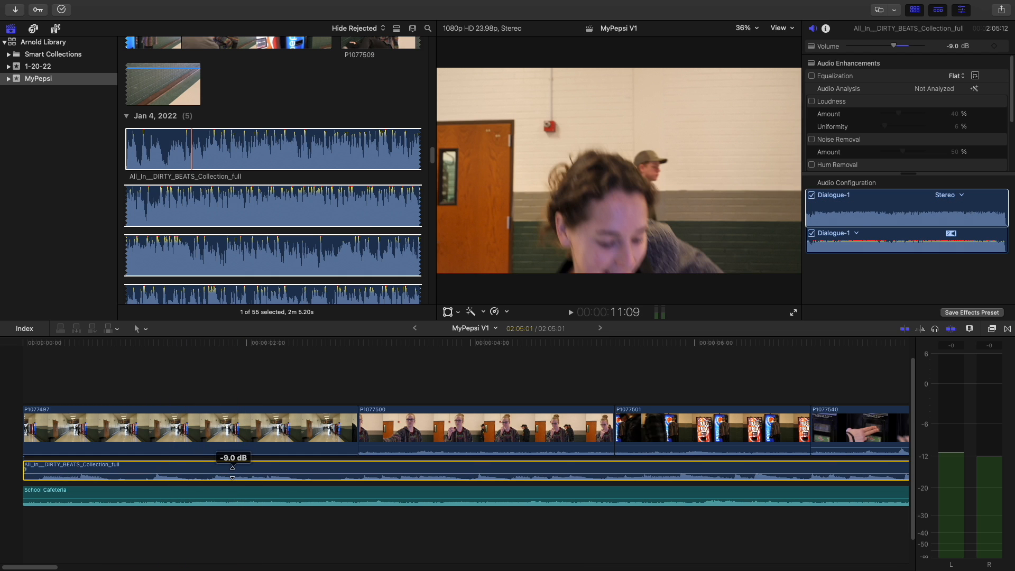
pyautogui.moveTo(232, 472); pyautogui.dragTo(232, 472)
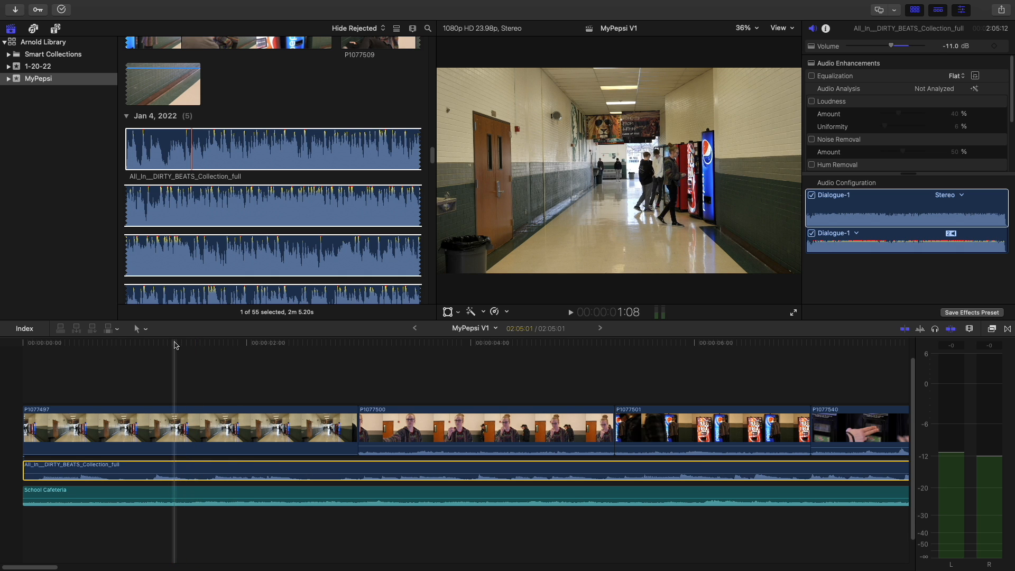
pyautogui.press('space')
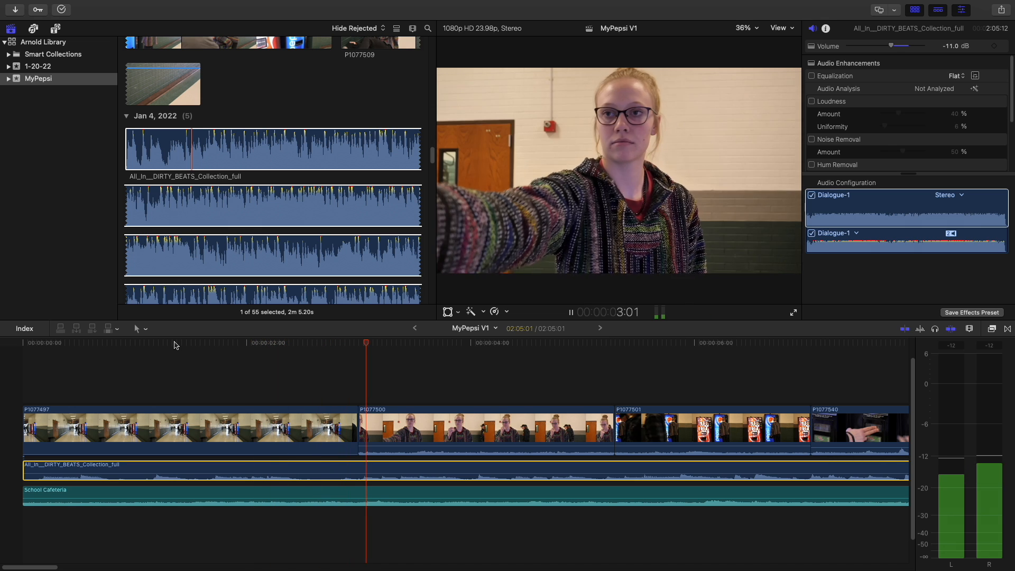
pyautogui.moveTo(232, 471)
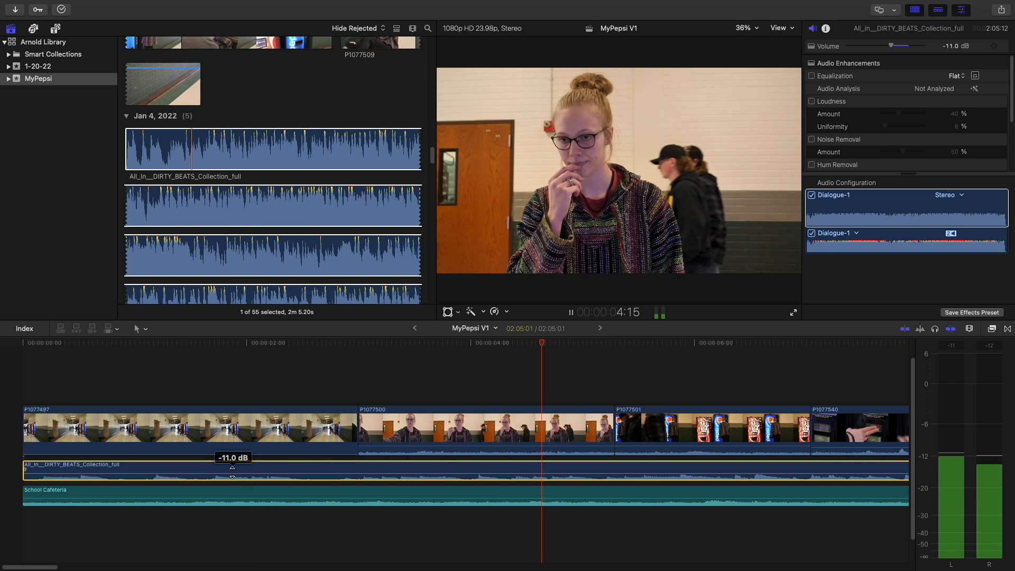
pyautogui.moveTo(233, 467); pyautogui.dragTo(234, 465)
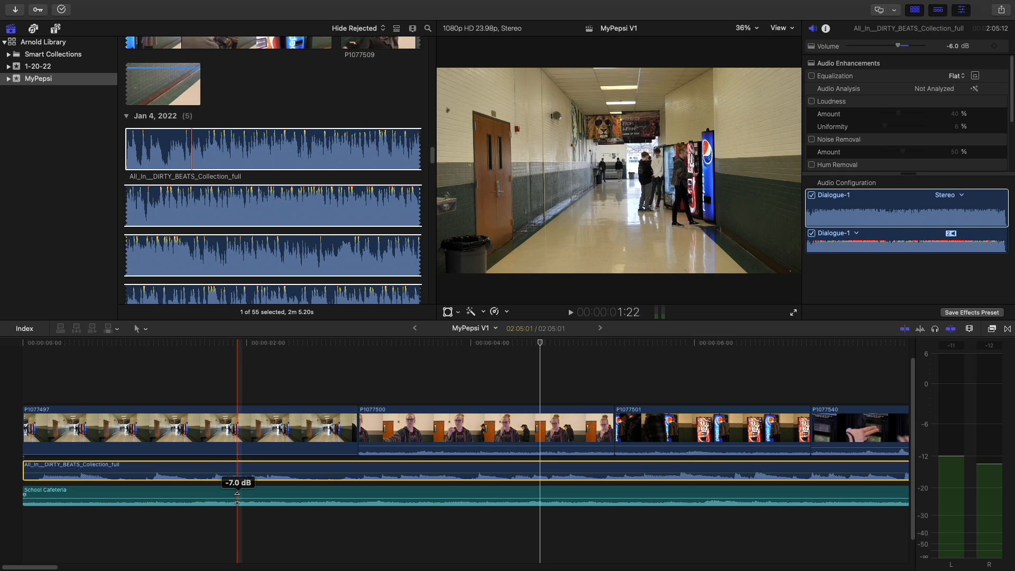
# Lower the School Cafeteria ambience slightly, raise the music clip to -2 dB, and check the mix in playback from the start
pyautogui.moveTo(237, 498)
pyautogui.moveTo(237, 499); pyautogui.dragTo(237, 501)
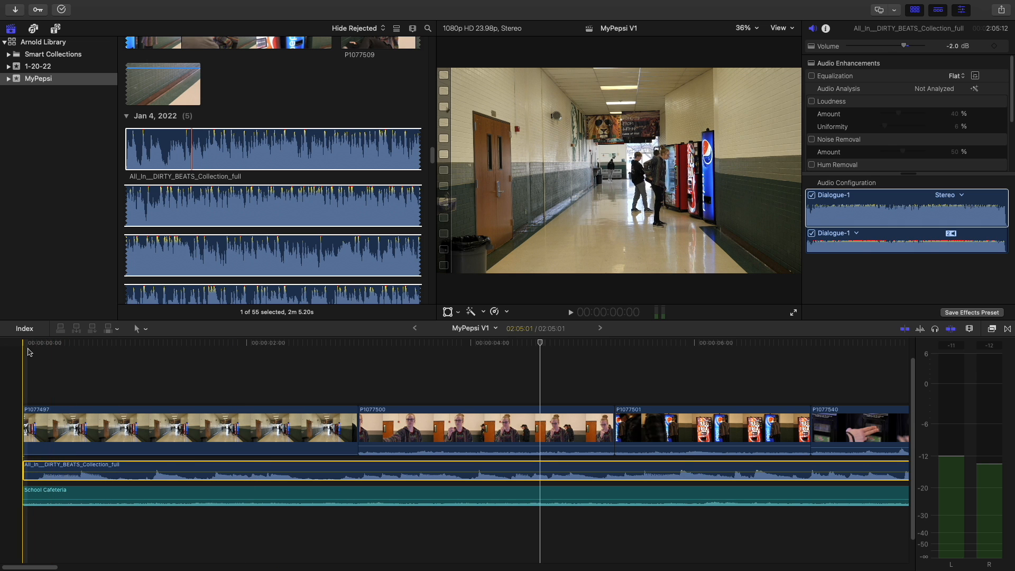
pyautogui.click(20, 343)
pyautogui.press('space')
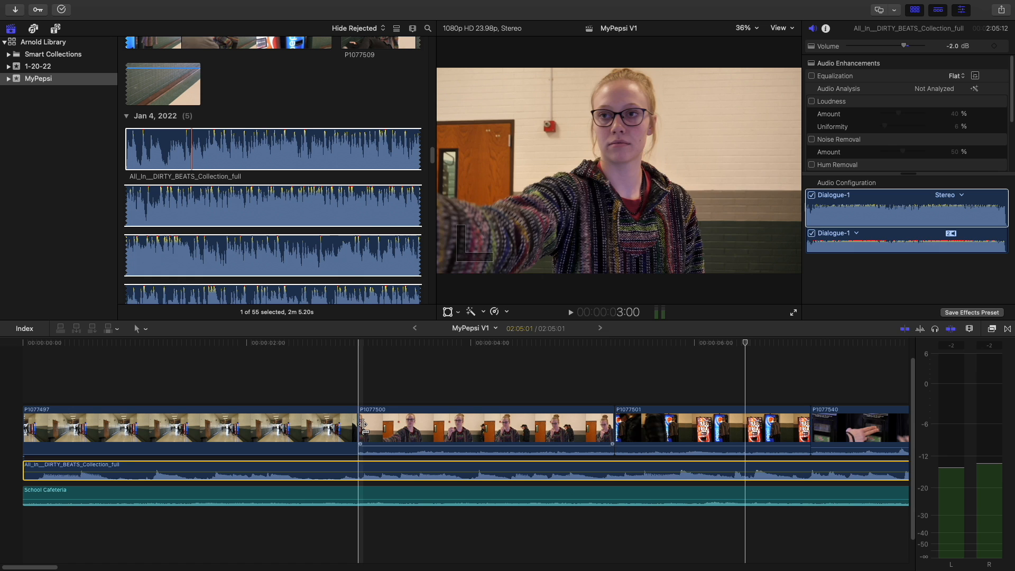
pyautogui.click(326, 344)
pyautogui.click(601, 343)
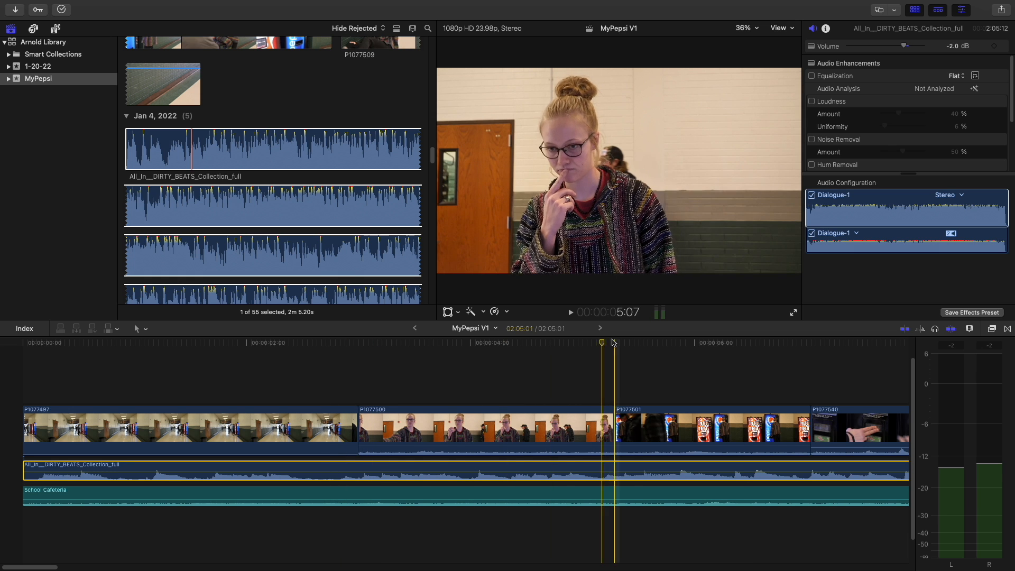
pyautogui.click(637, 342)
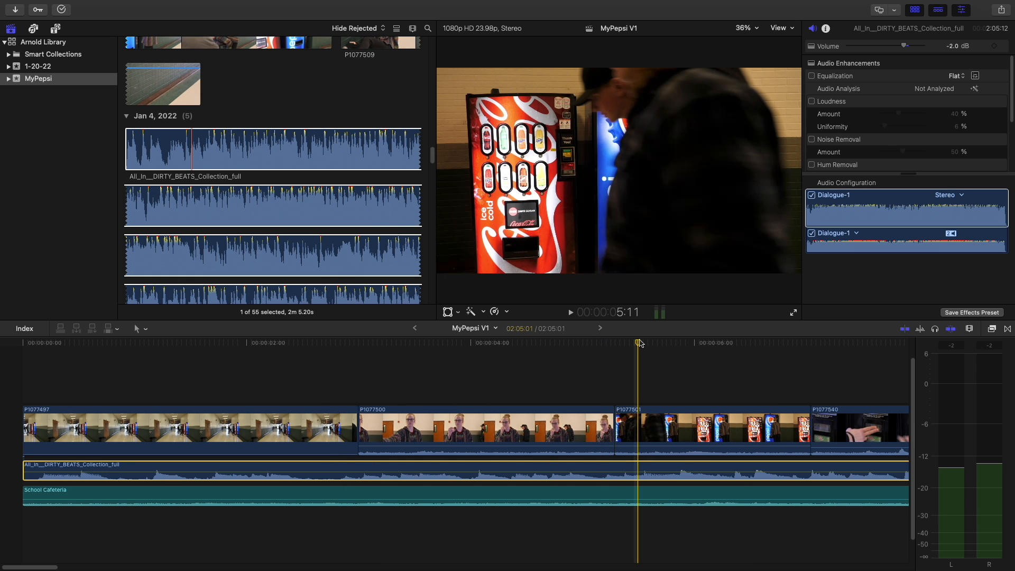
# Cut the music clip at the end of the last shot, at 17:02, and delete the part beyond it
pyautogui.press('super+minus')
pyautogui.press('super+minus')
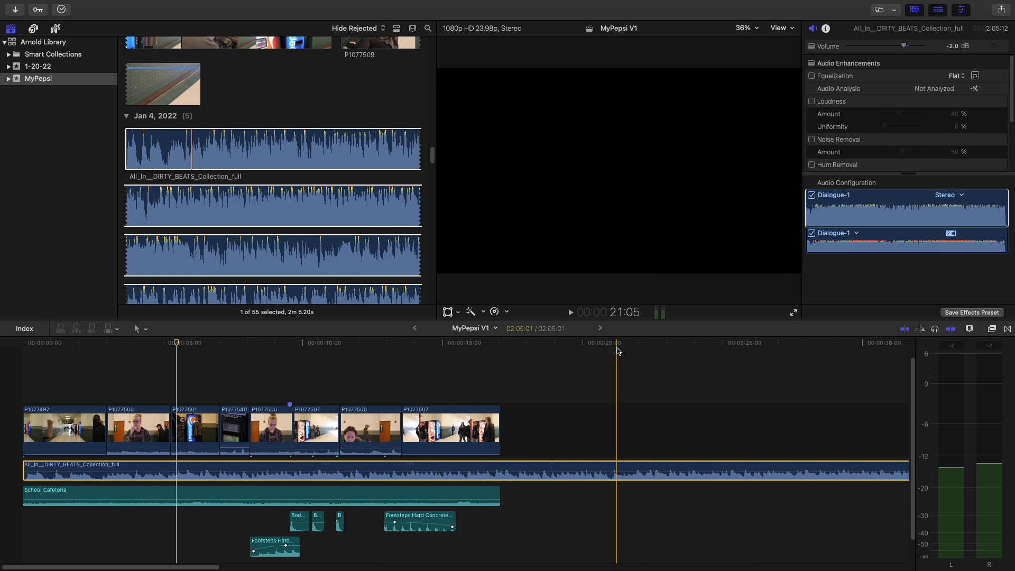
pyautogui.click(402, 344)
pyautogui.click(472, 344)
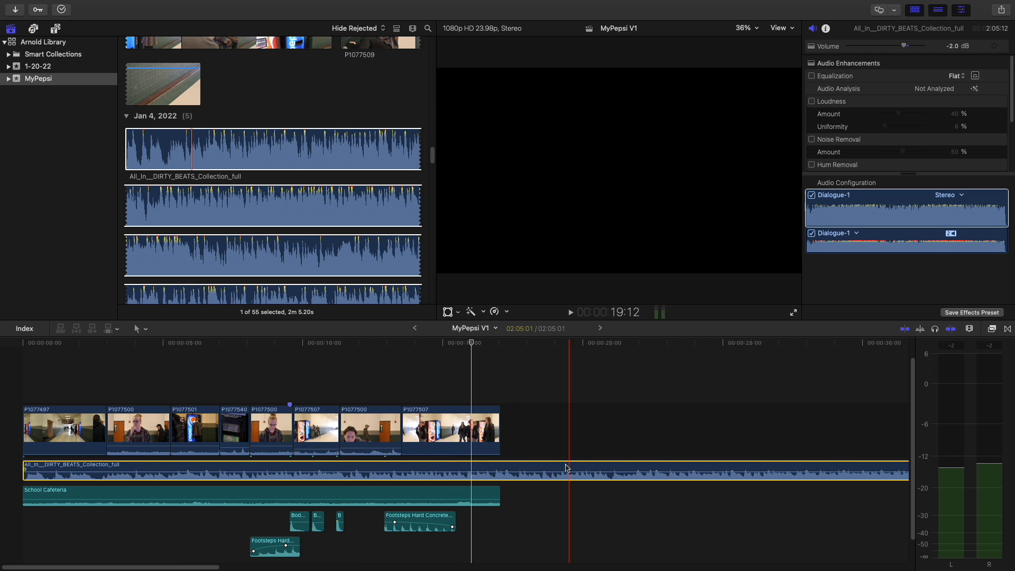
pyautogui.moveTo(469, 343); pyautogui.dragTo(500, 343)
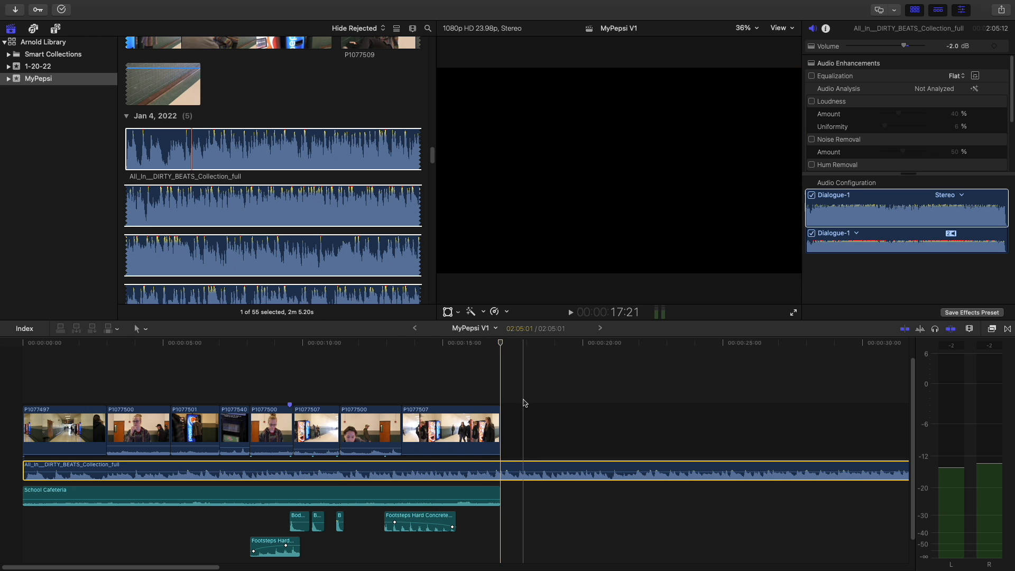
pyautogui.press('b')
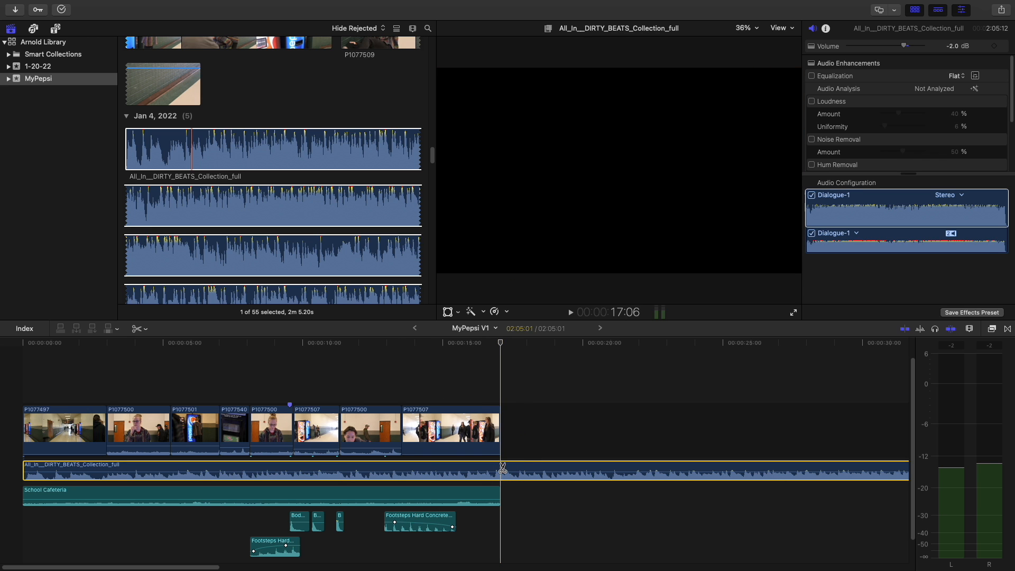
pyautogui.click(502, 468)
pyautogui.press('a')
pyautogui.click(539, 432)
pyautogui.press('Delete')
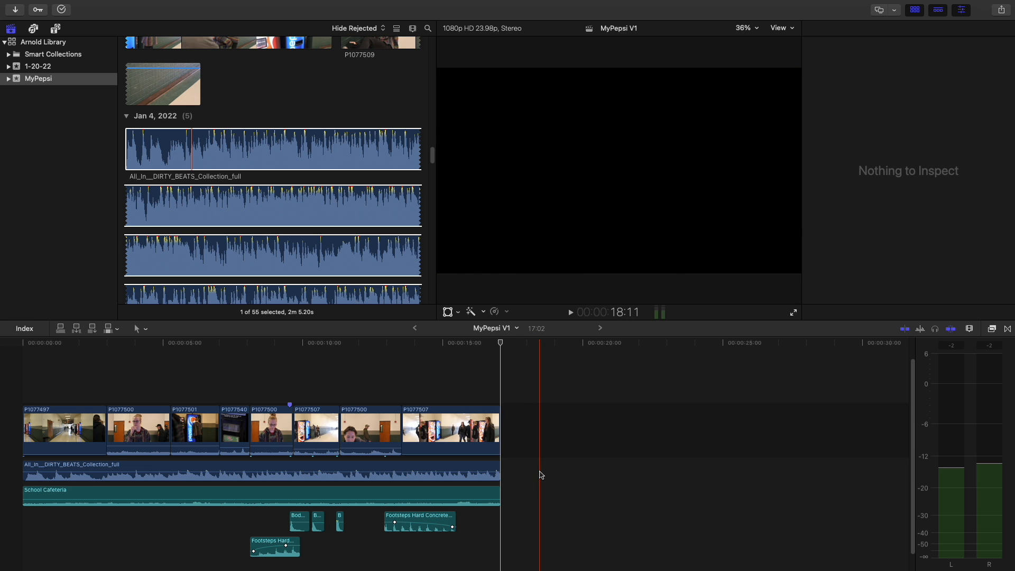
pyautogui.click(540, 474)
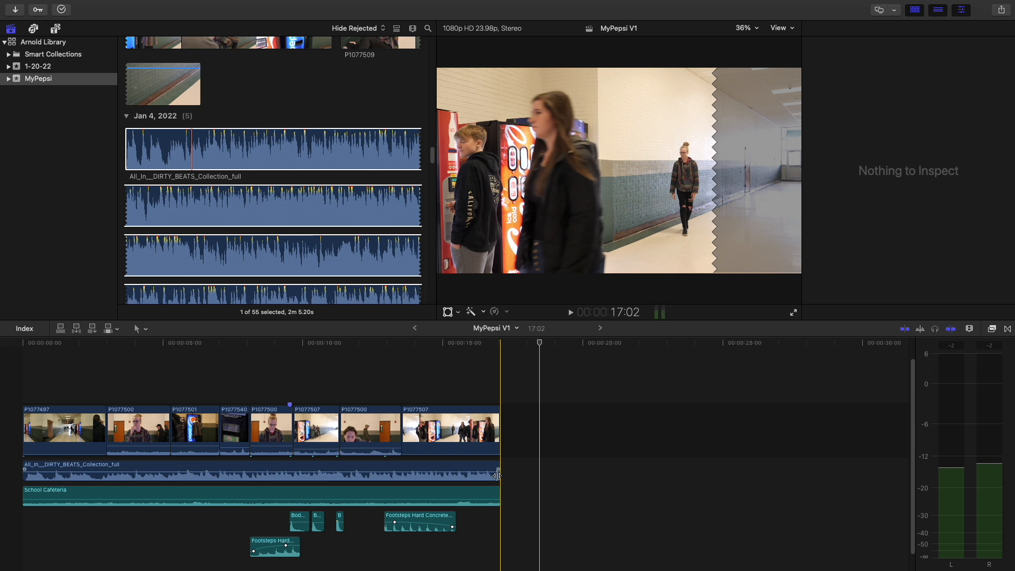
# Add a long fade-out to the end of the music clip, starting near the beginning of the last P1077507 shot, and play it back
pyautogui.moveTo(497, 474)
pyautogui.mouseDown()
pyautogui.moveTo(529, 475)
pyautogui.moveTo(468, 476)
pyautogui.moveTo(534, 476)
pyautogui.moveTo(468, 476)
pyautogui.moveTo(522, 476)
pyautogui.moveTo(498, 475)
pyautogui.mouseUp()
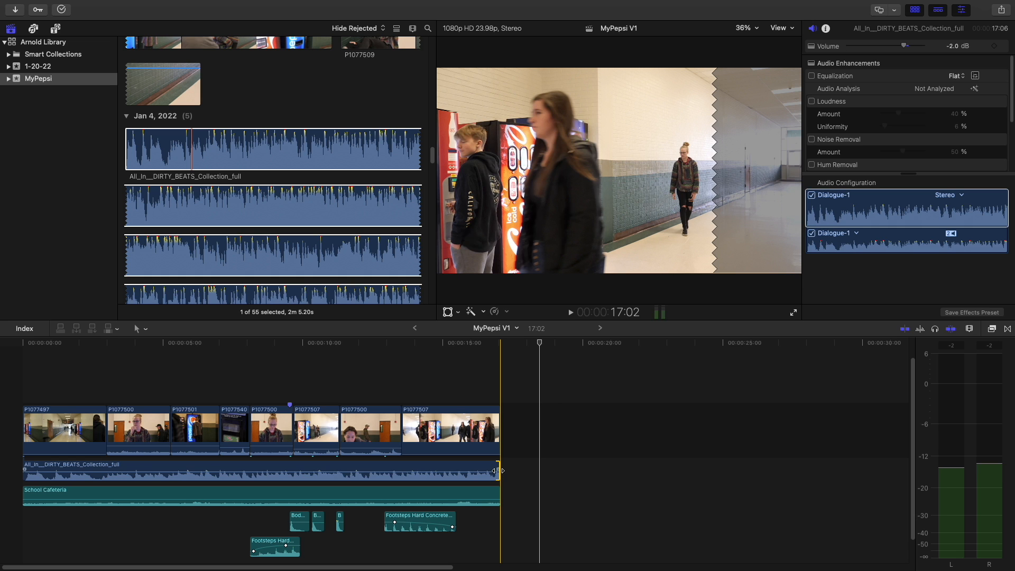
pyautogui.moveTo(498, 469); pyautogui.dragTo(448, 469)
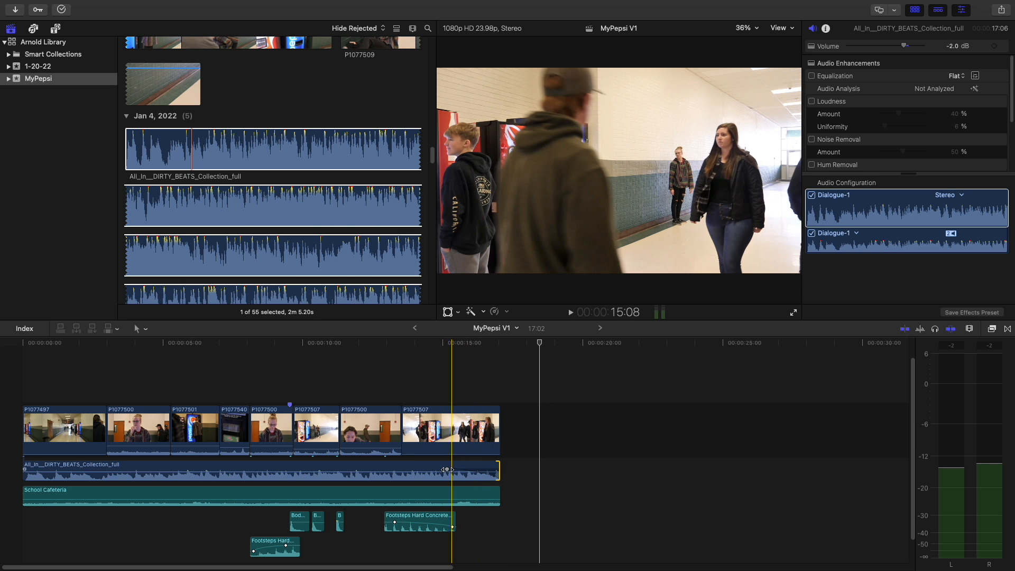
pyautogui.moveTo(446, 469); pyautogui.dragTo(407, 469)
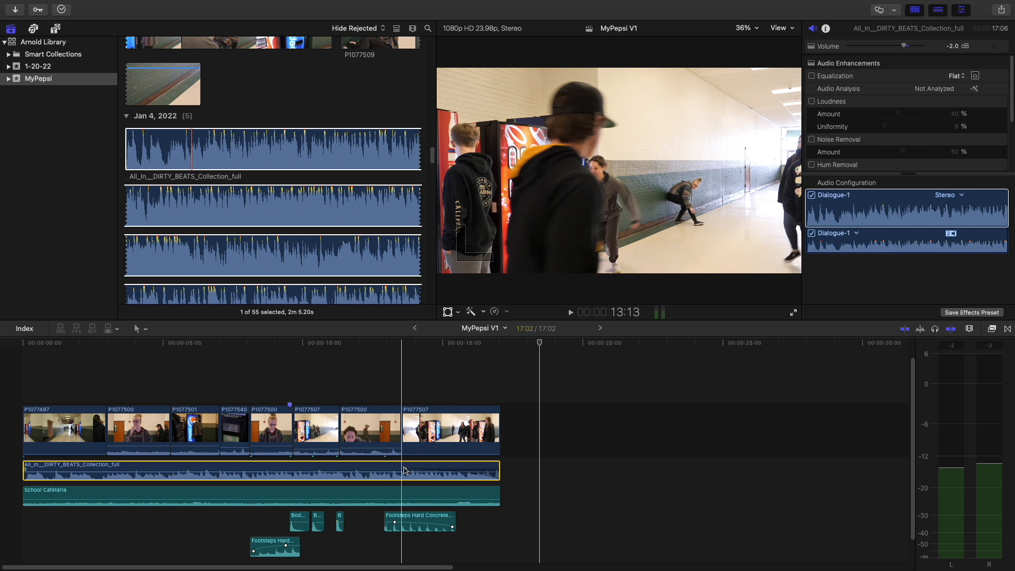
pyautogui.click(299, 346)
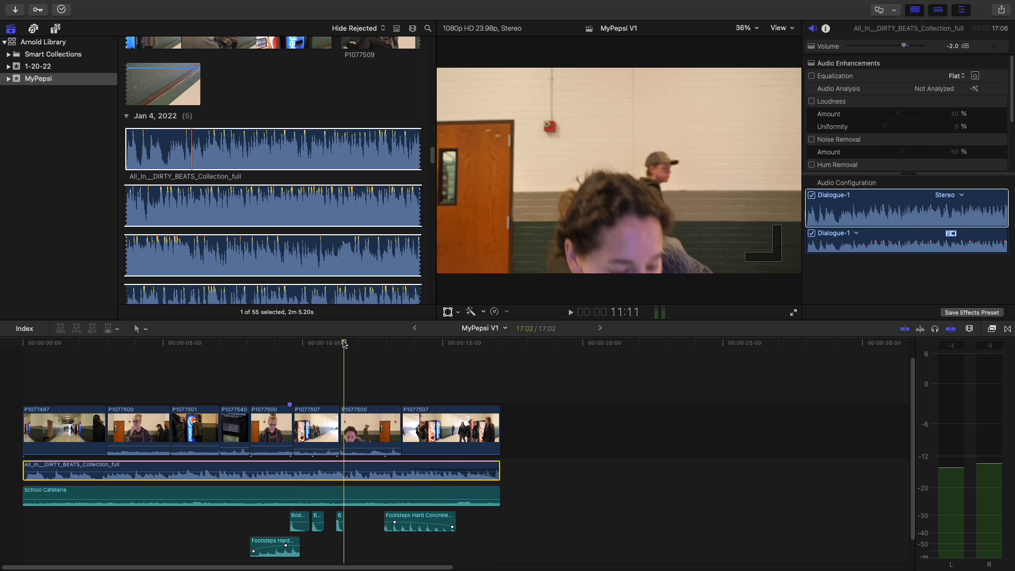
pyautogui.press('space')
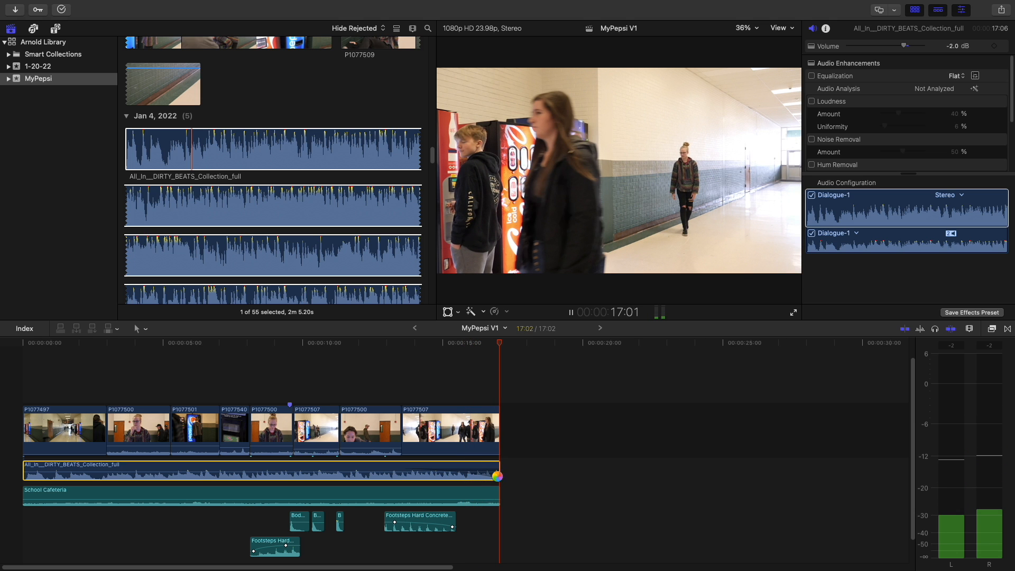
# Extend the end of the music clip past the last shot to 18:18 and review the fade-out in playback
pyautogui.moveTo(496, 473); pyautogui.dragTo(544, 474)
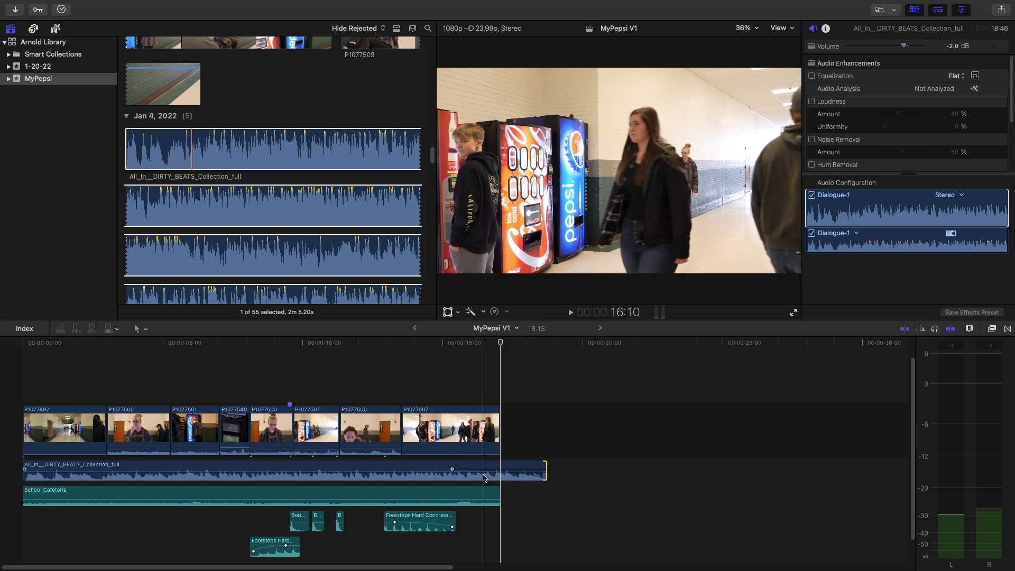
pyautogui.click(416, 346)
pyautogui.press('space')
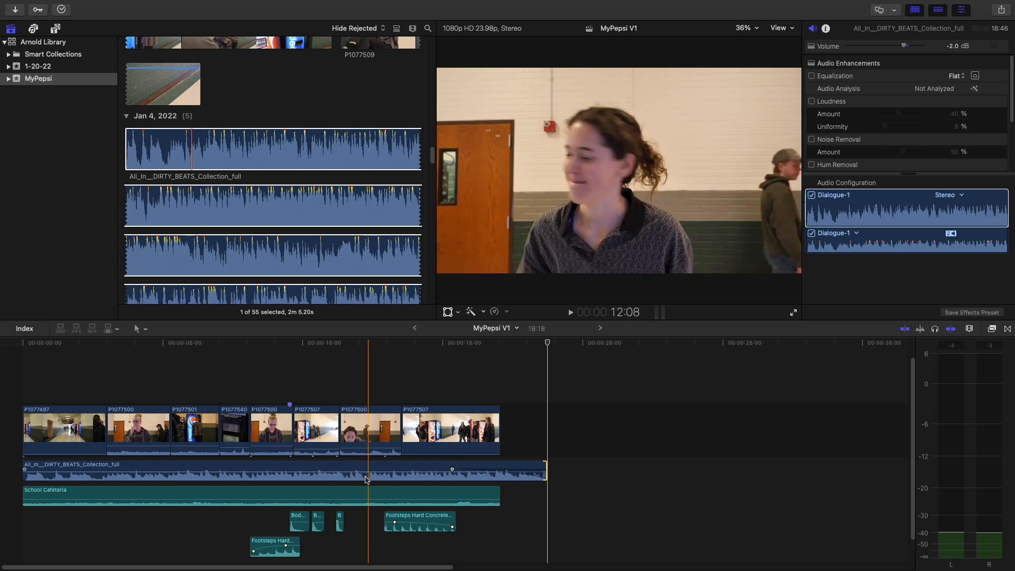
pyautogui.click(307, 467)
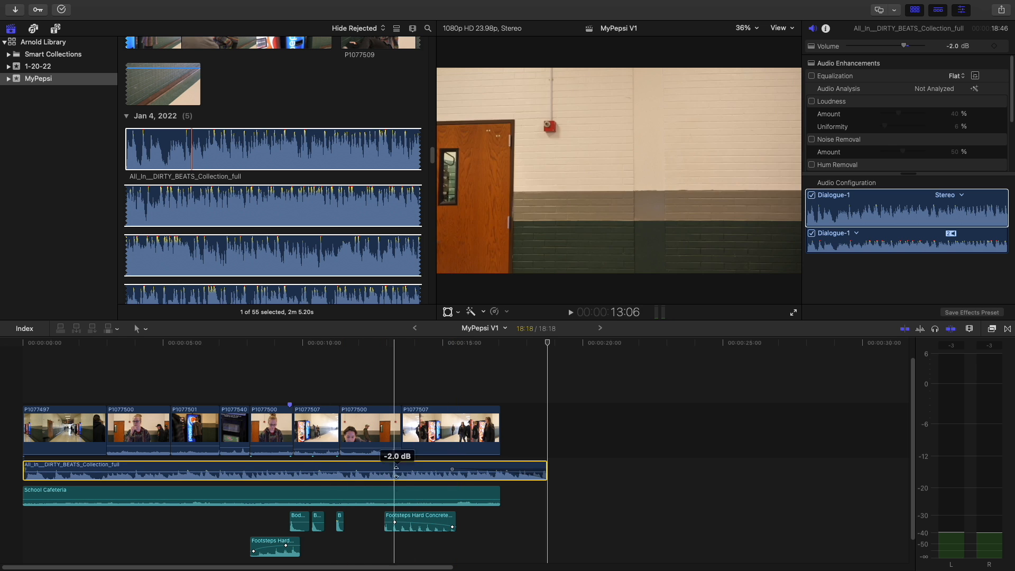
pyautogui.click(477, 346)
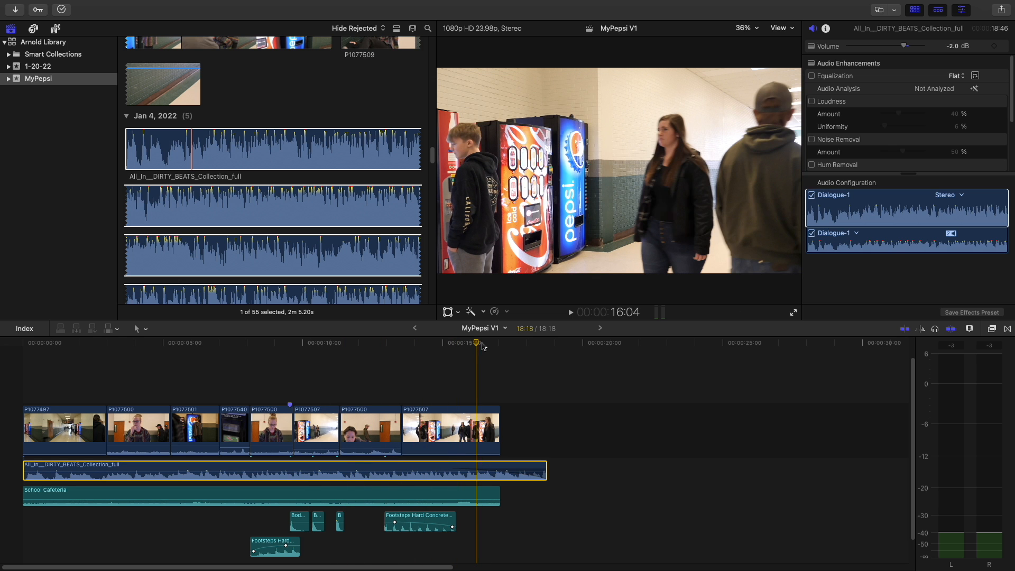